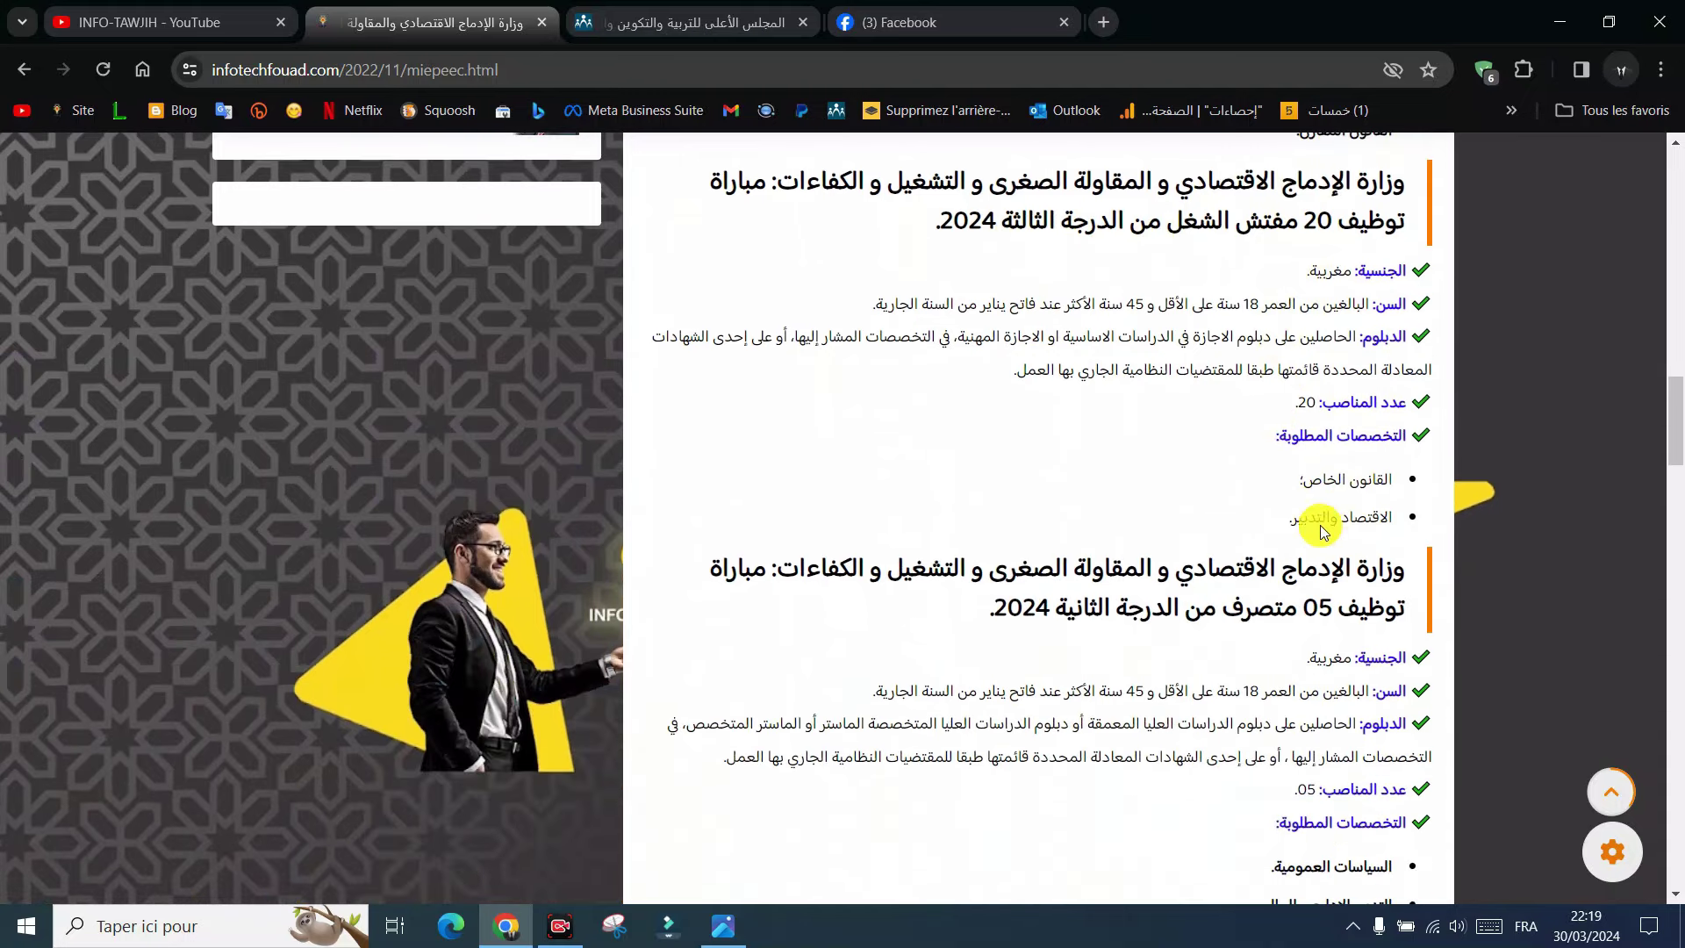
Review each grade's eligibility conditions, posts and required specialties in the ministry's 2024 recruitment article, down to the application procedure
scroll(1324, 532, "down", 3)
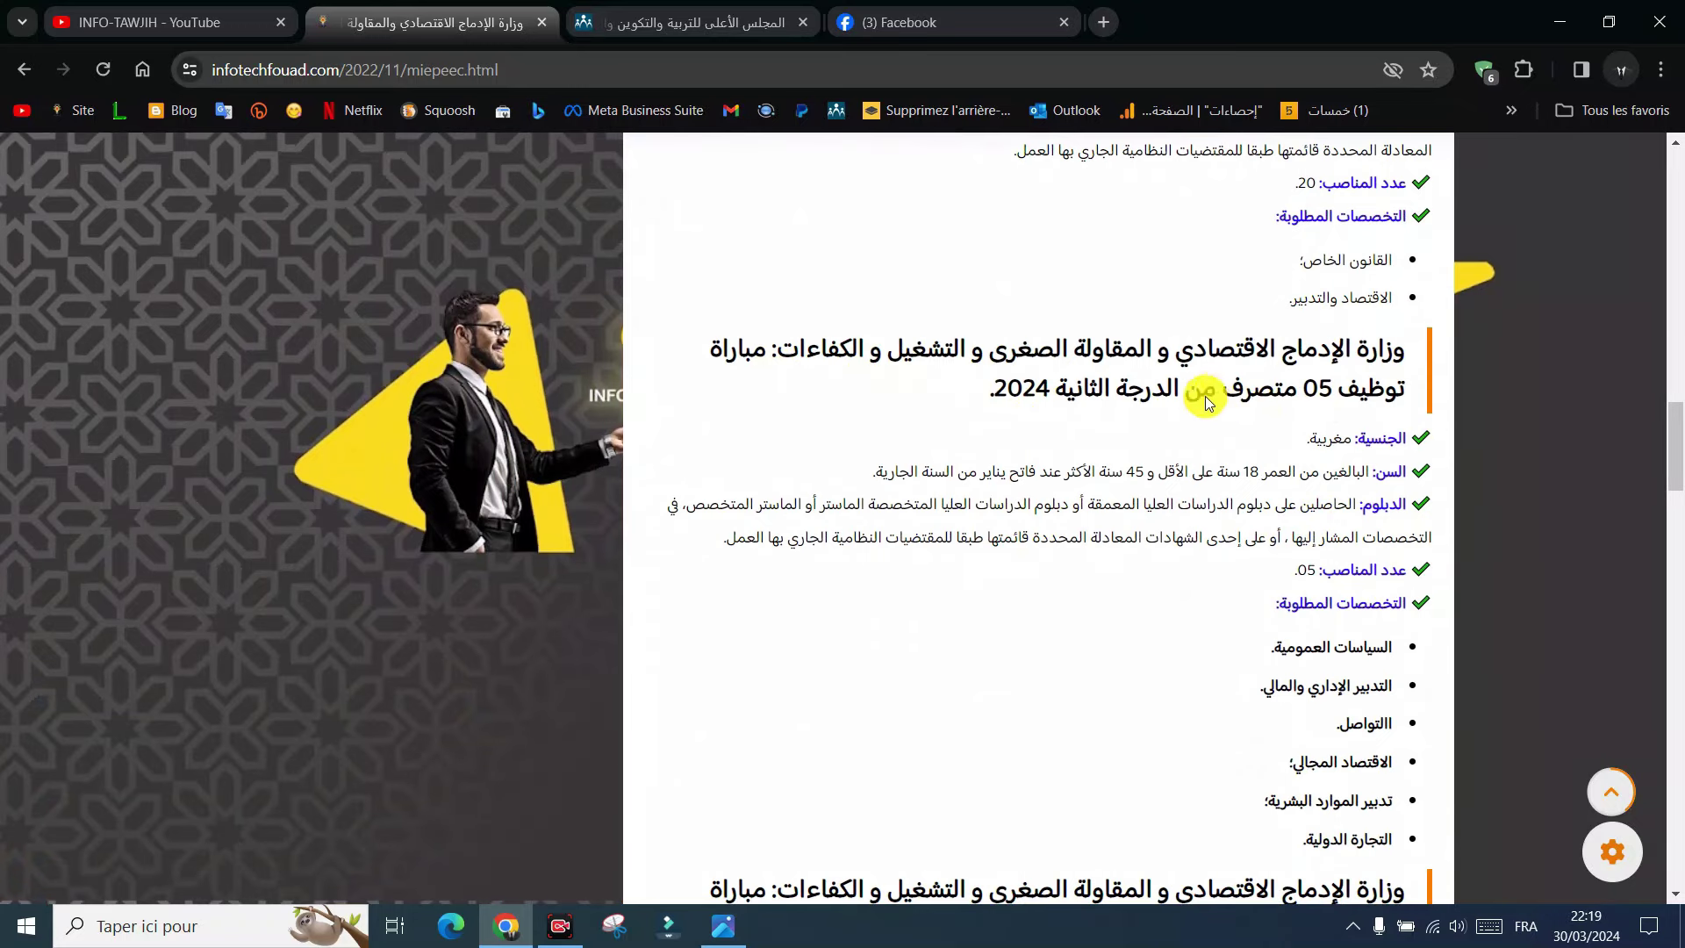
scroll(1220, 421, "down", 4)
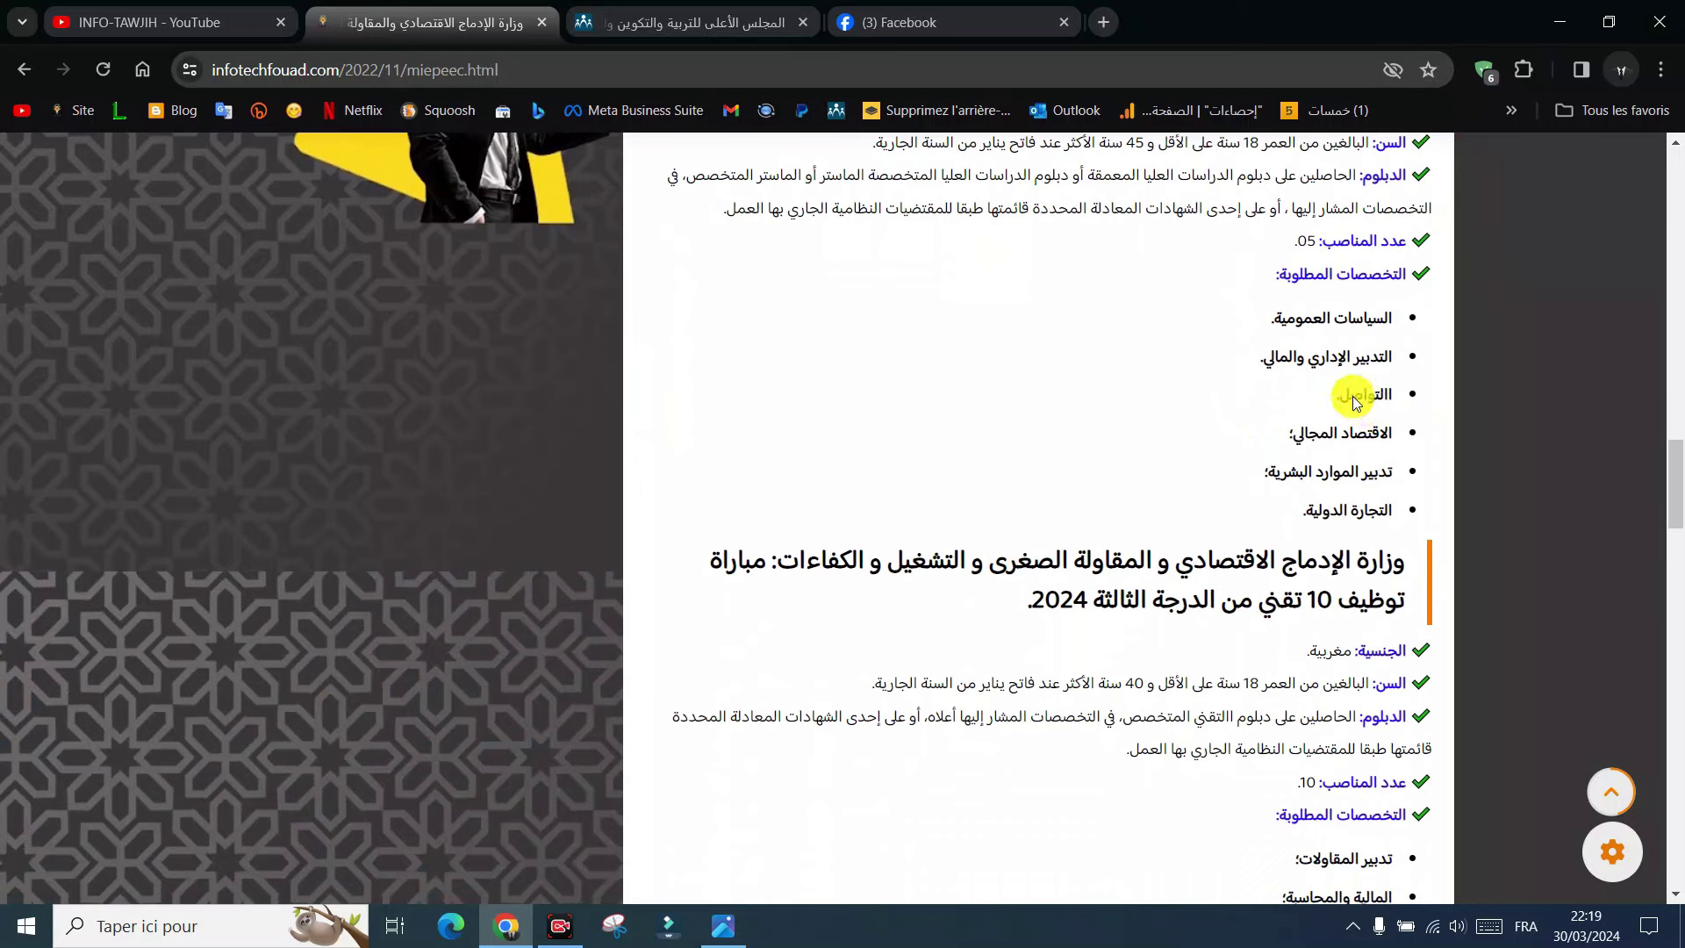
scroll(1369, 450, "down", 3)
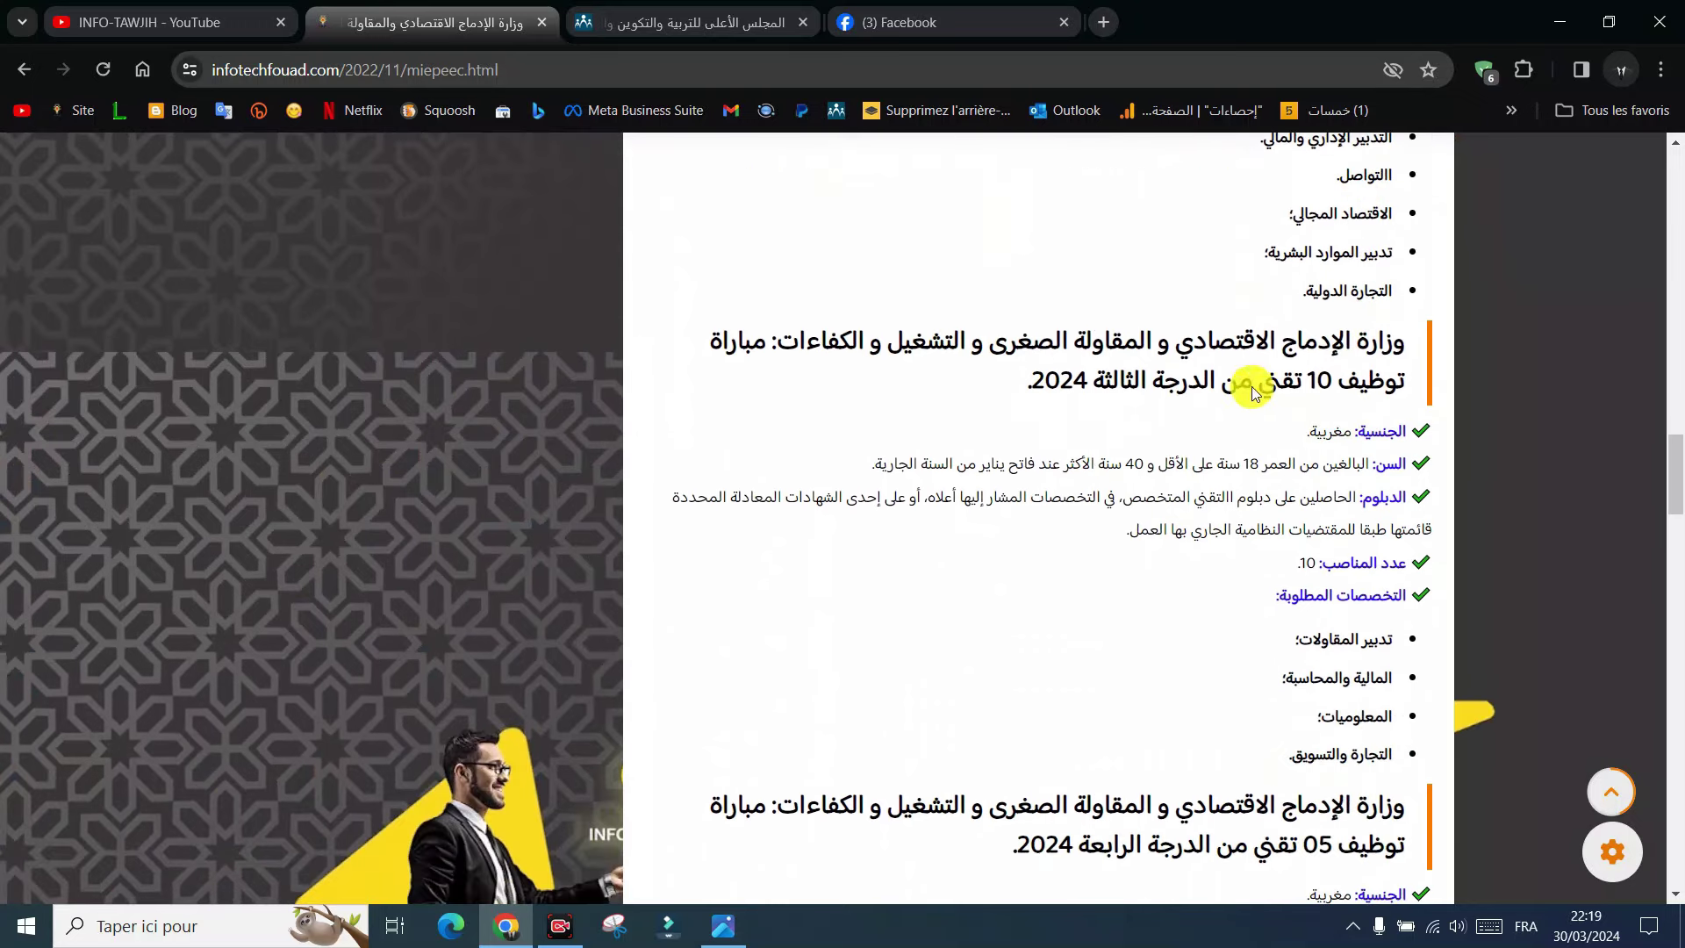
scroll(1320, 392, "down", 3)
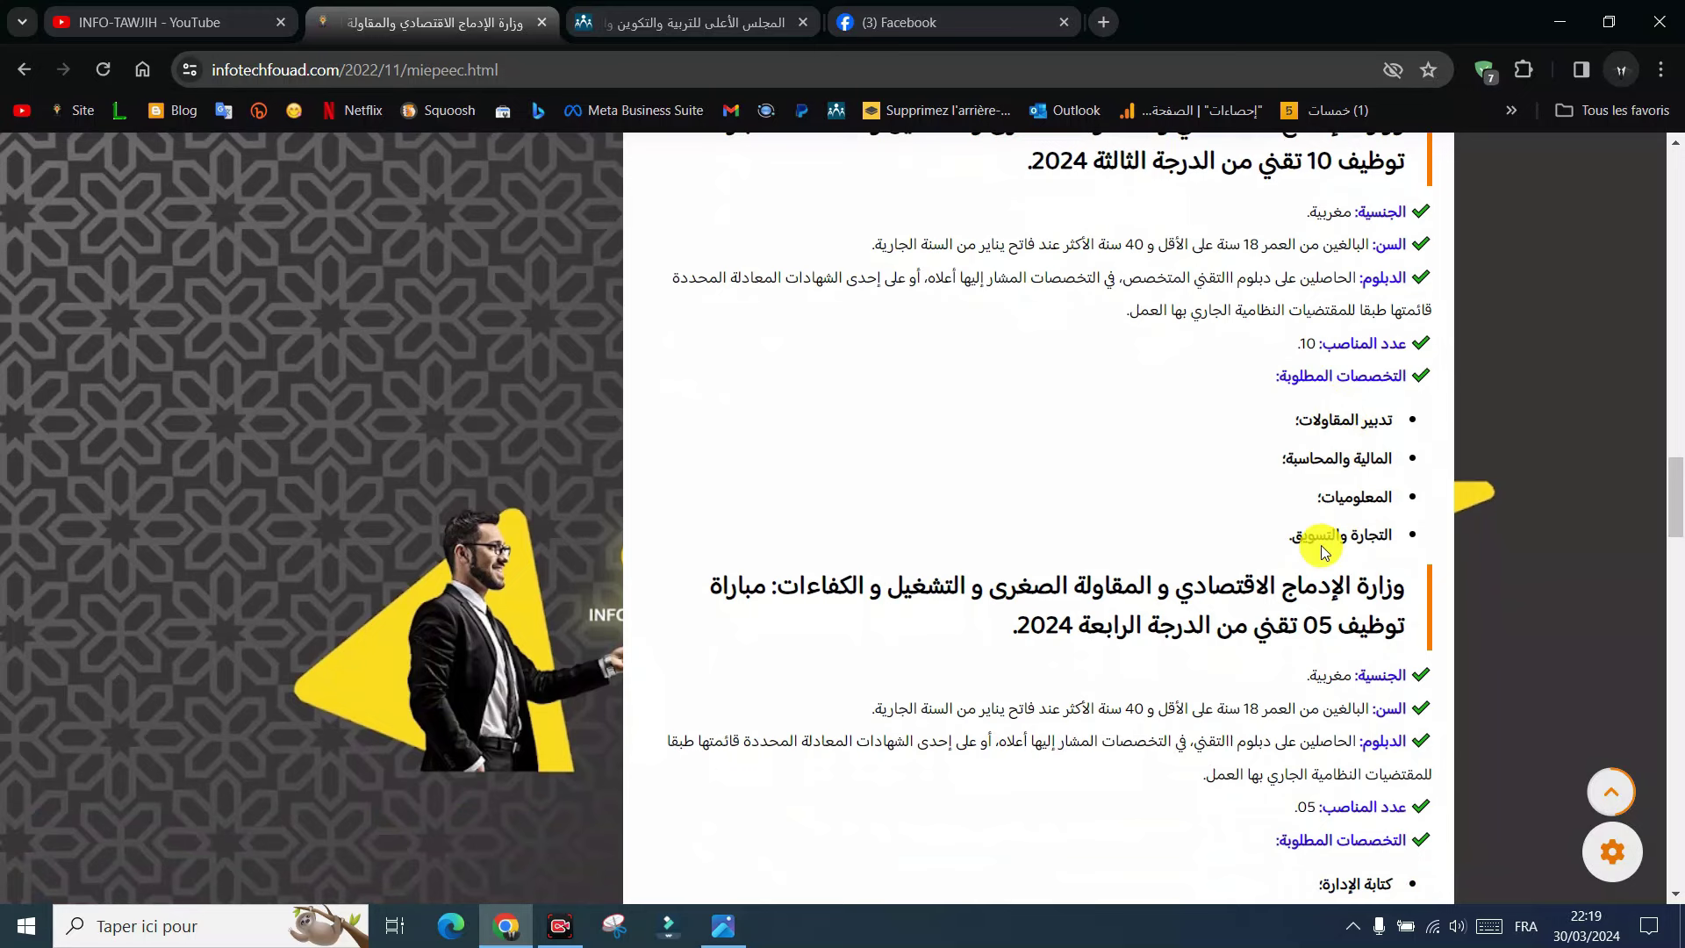
scroll(1199, 508, "down", 4)
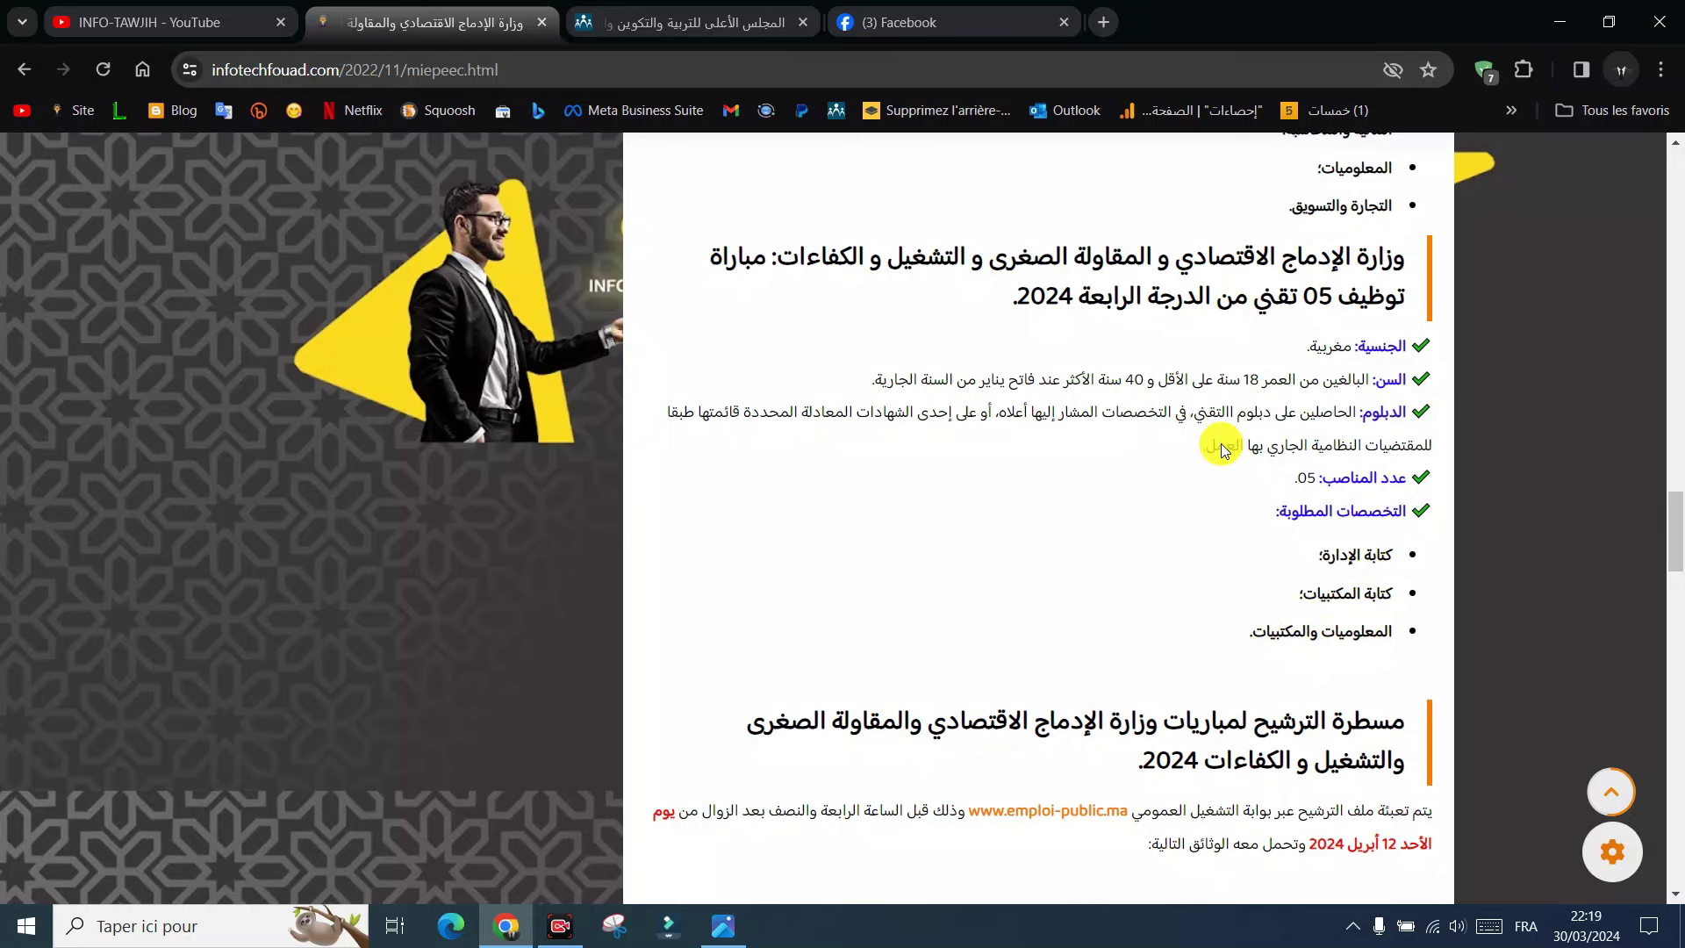
scroll(1222, 448, "down", 3)
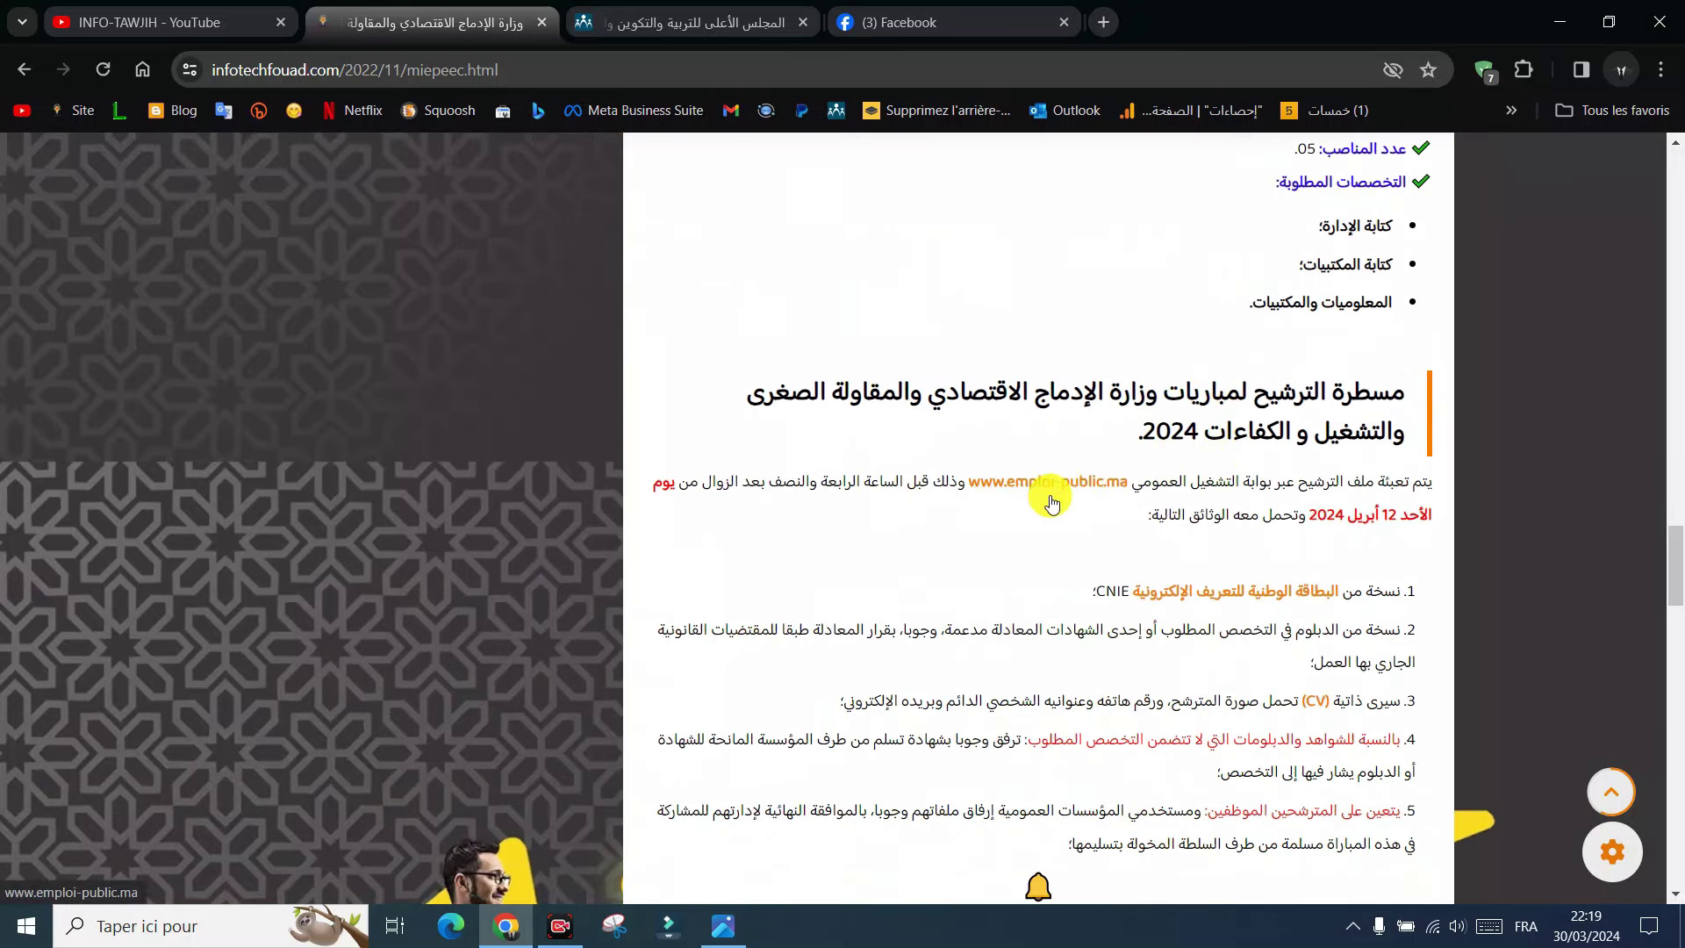
Return to the April 2024 recruitment competitions list and look through the public-sector announcements and their application deadlines
left_click(21, 77)
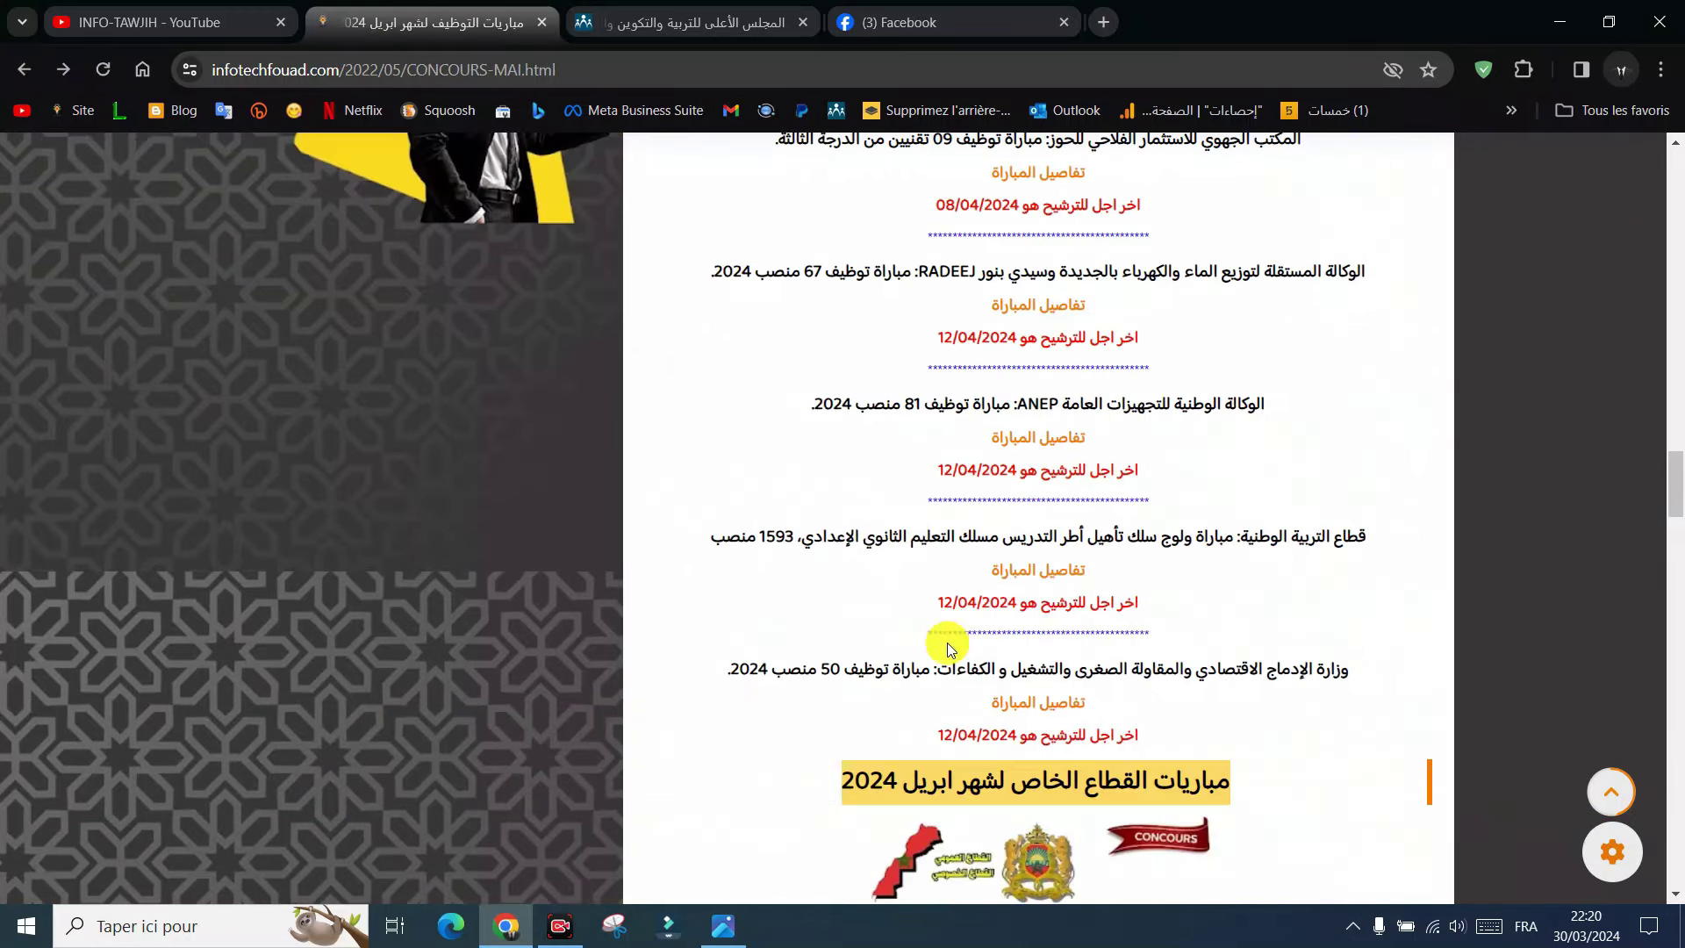
scroll(904, 658, "up", 3)
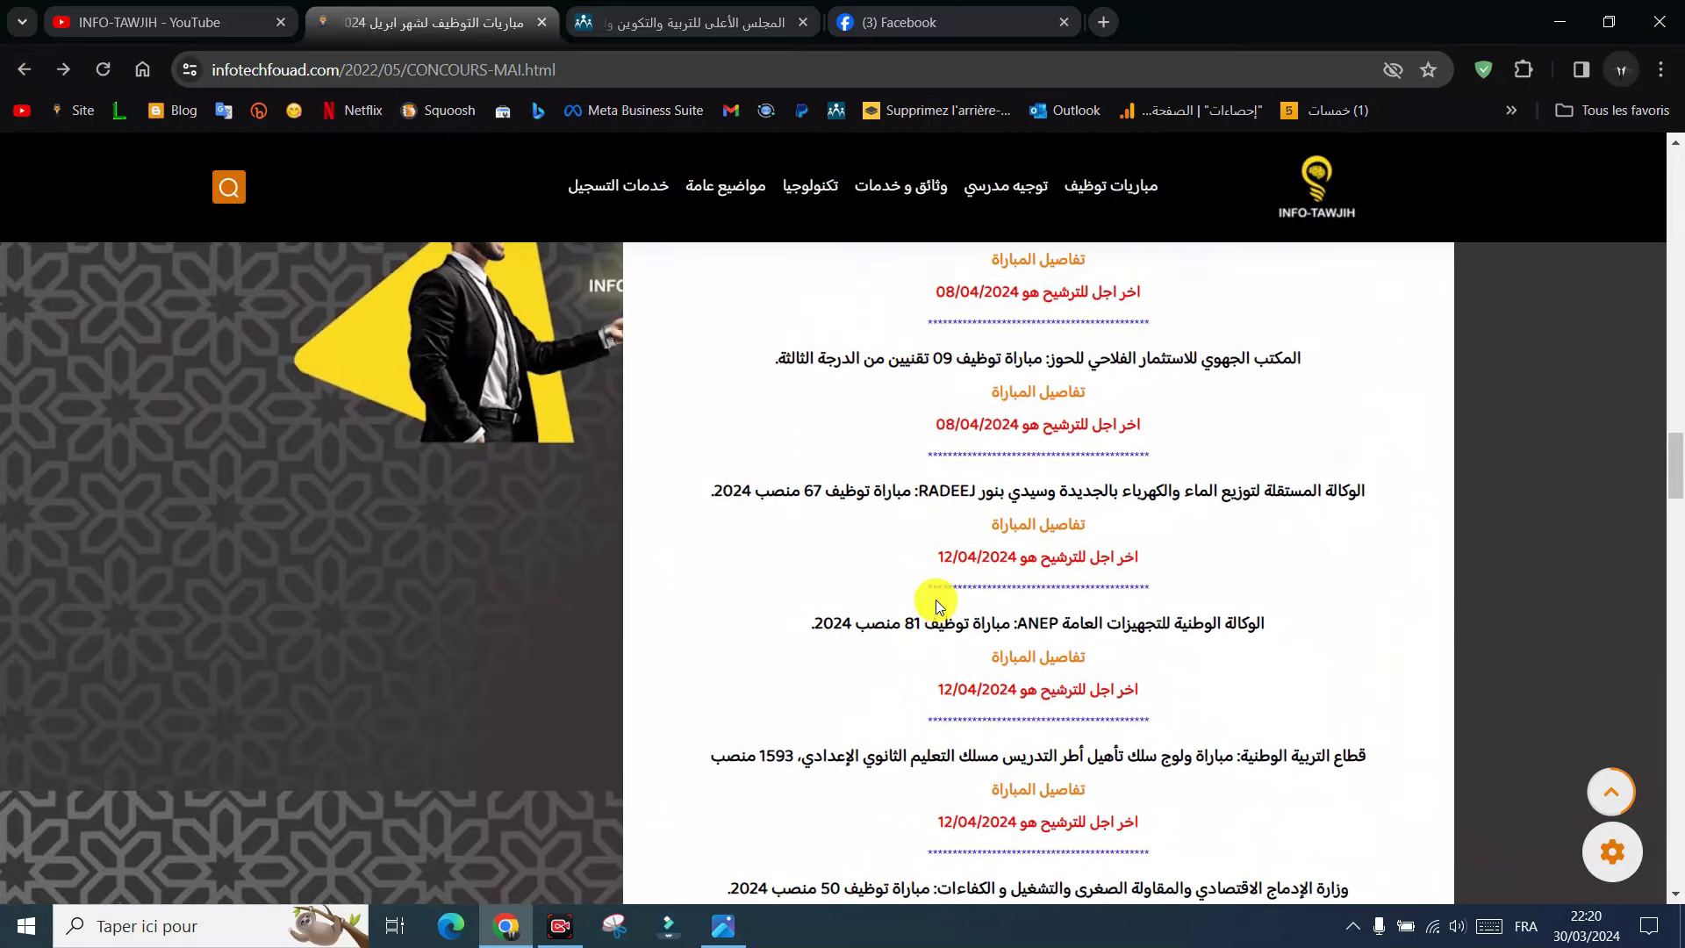
scroll(1002, 629, "up", 4)
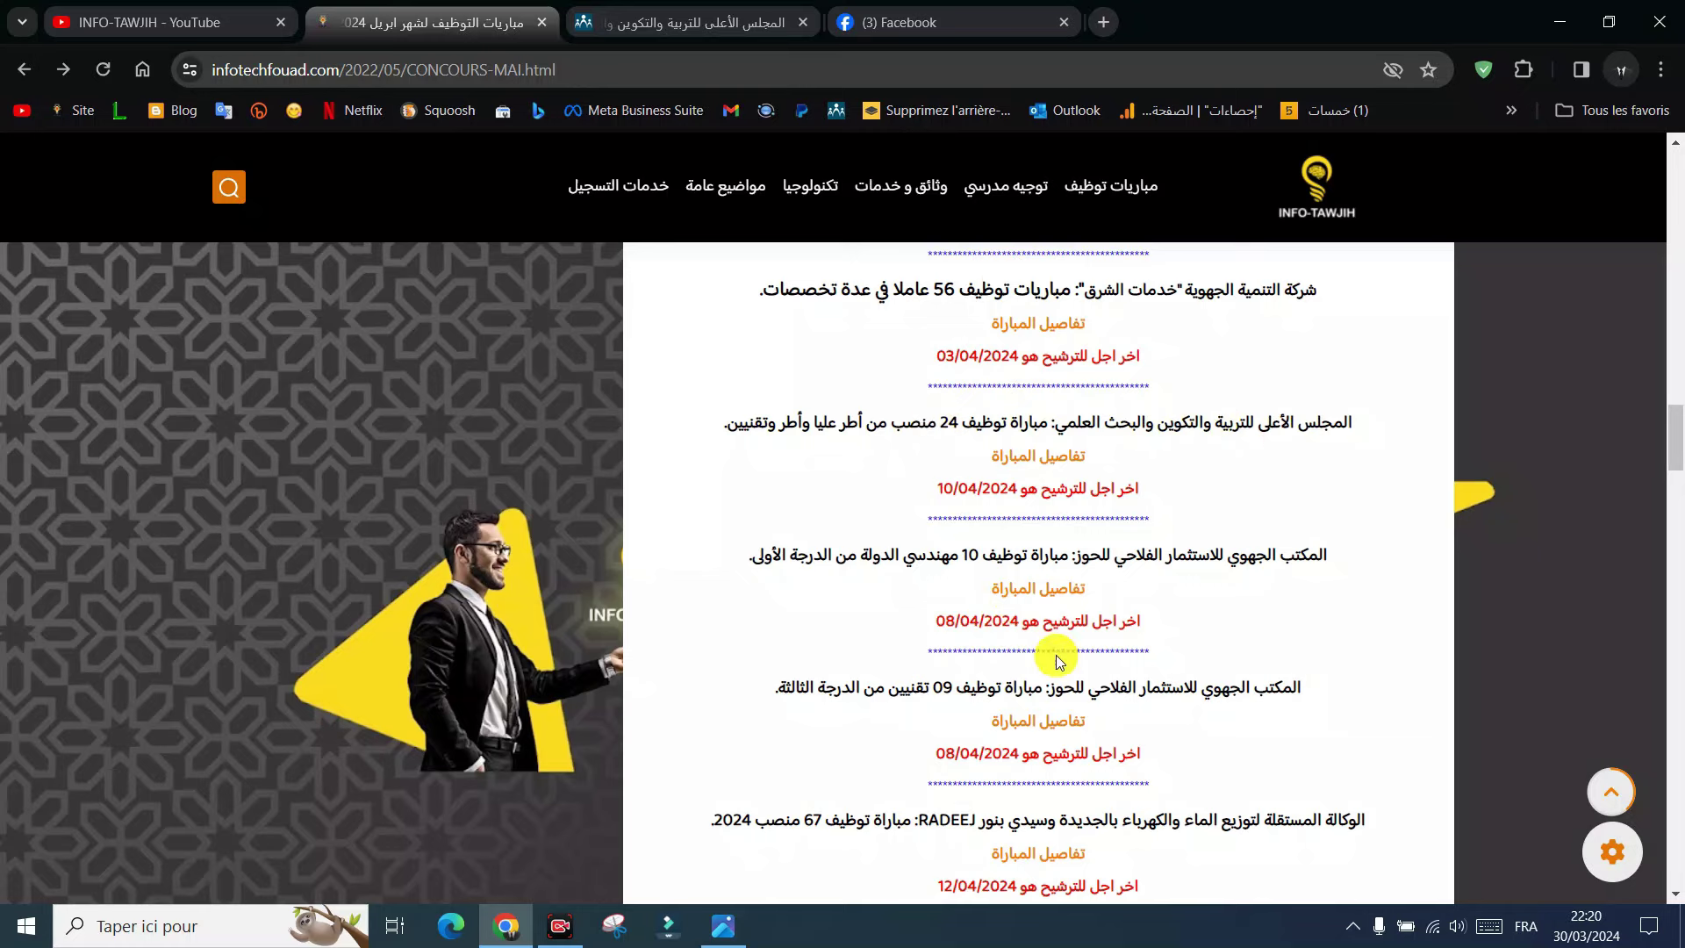
scroll(1056, 655, "down", 3)
scroll(1052, 623, "down", 4)
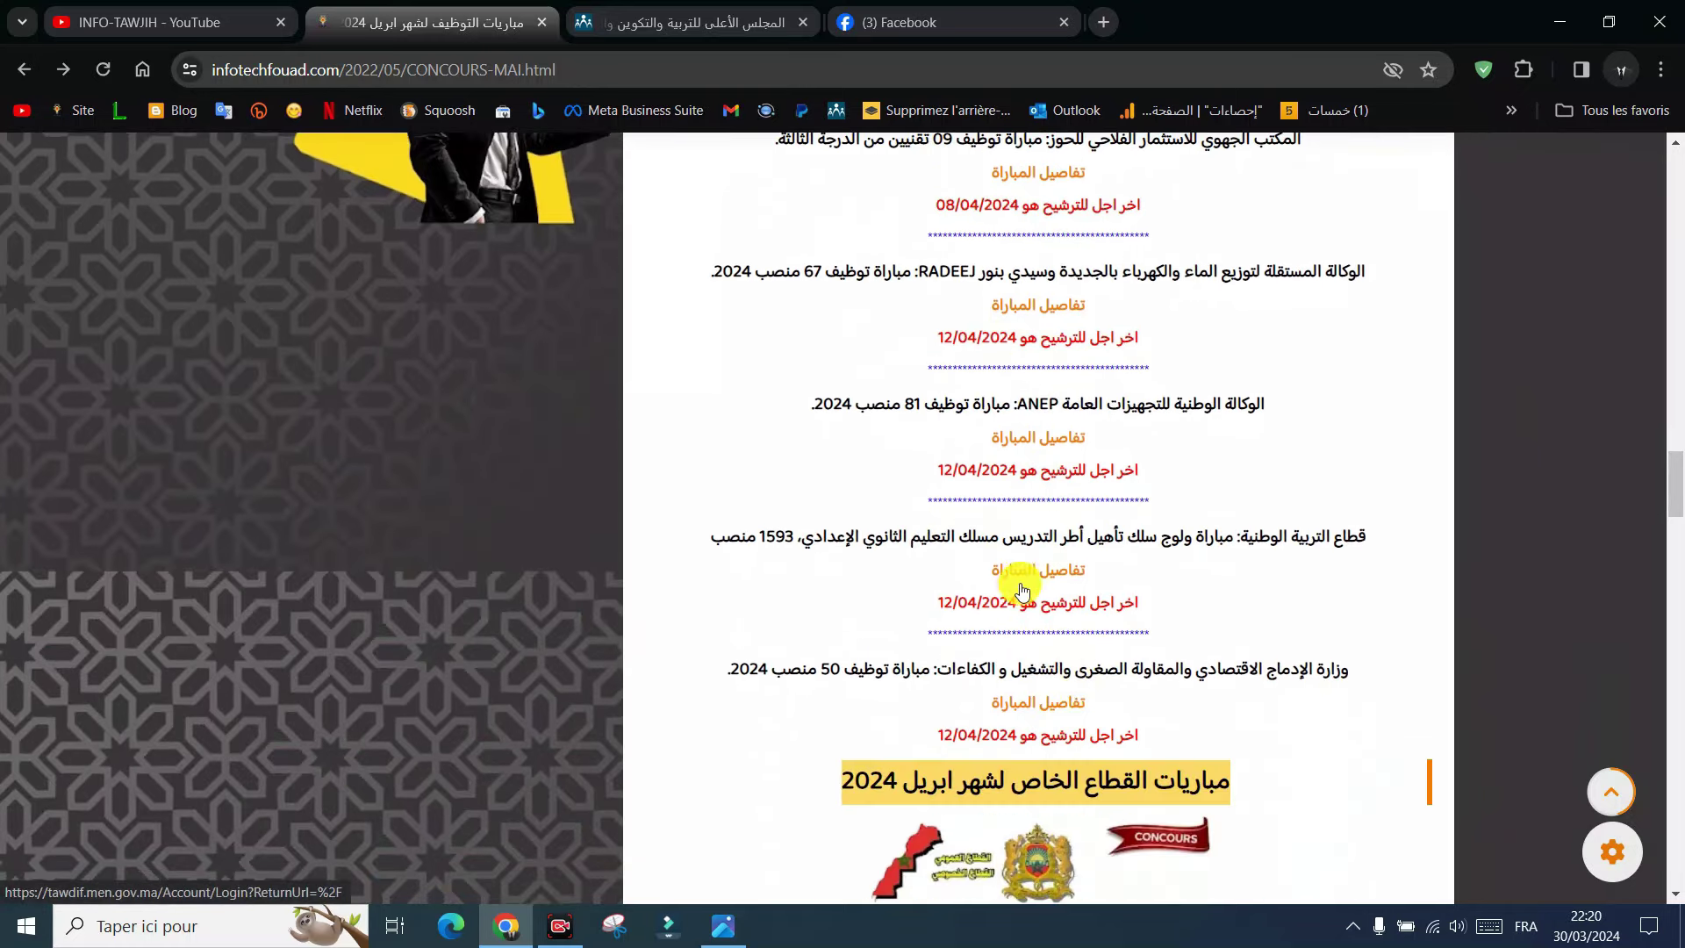
left_click(1039, 702)
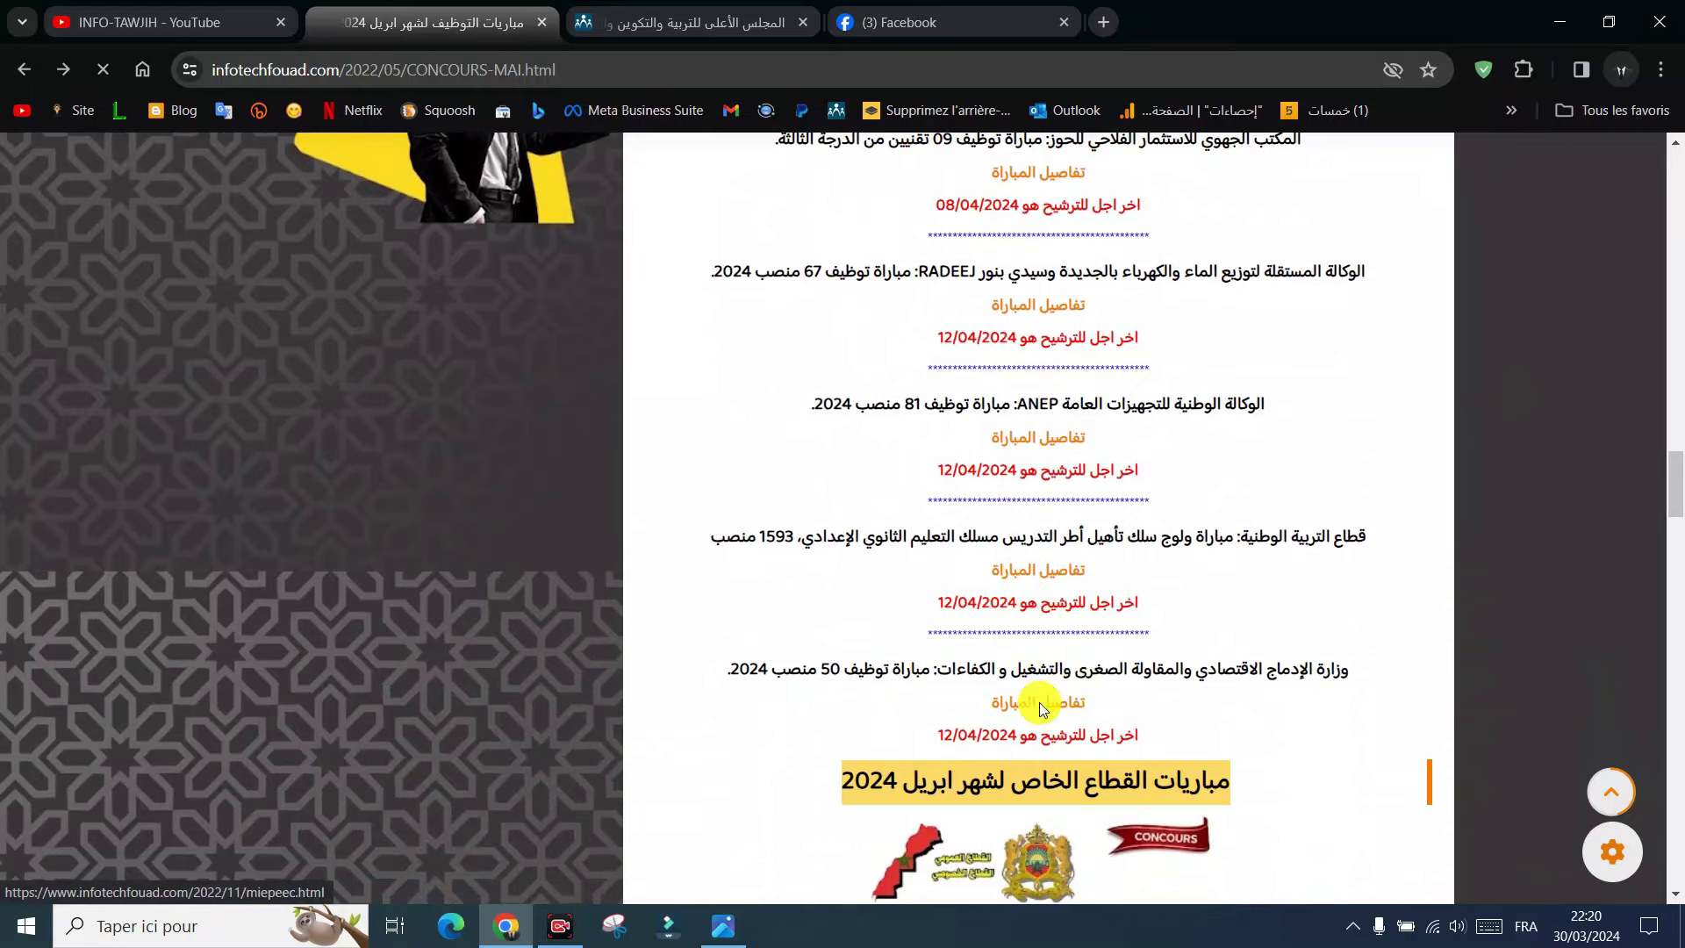
scroll(823, 561, "down", 20)
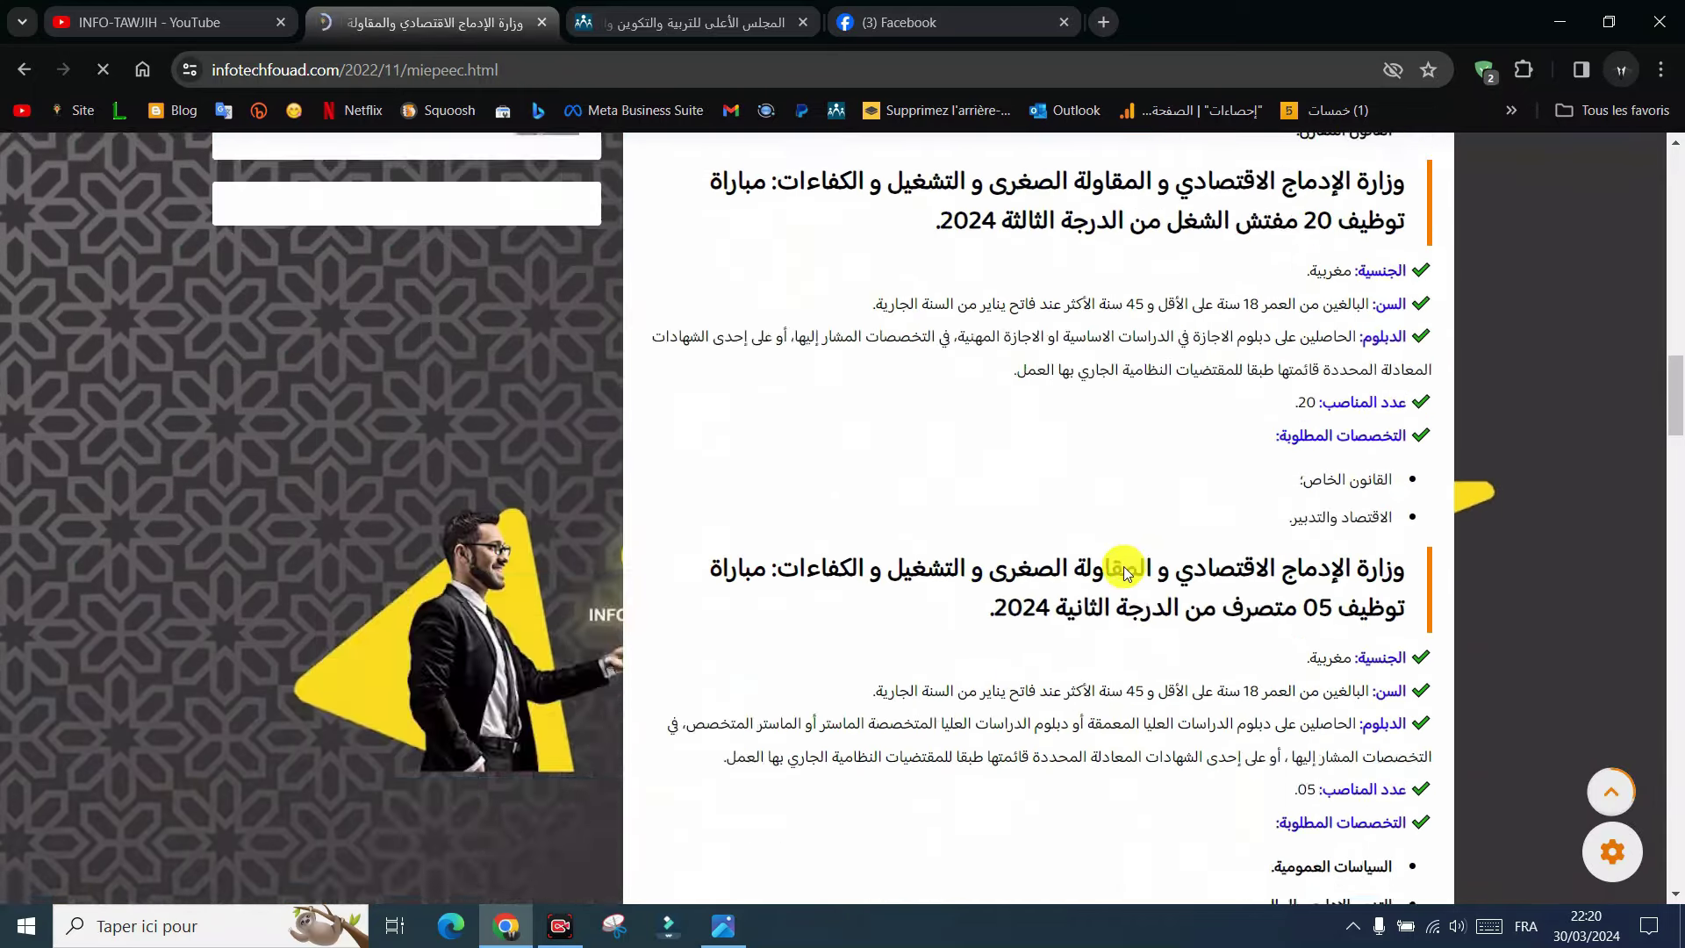
scroll(1099, 588, "down", 4)
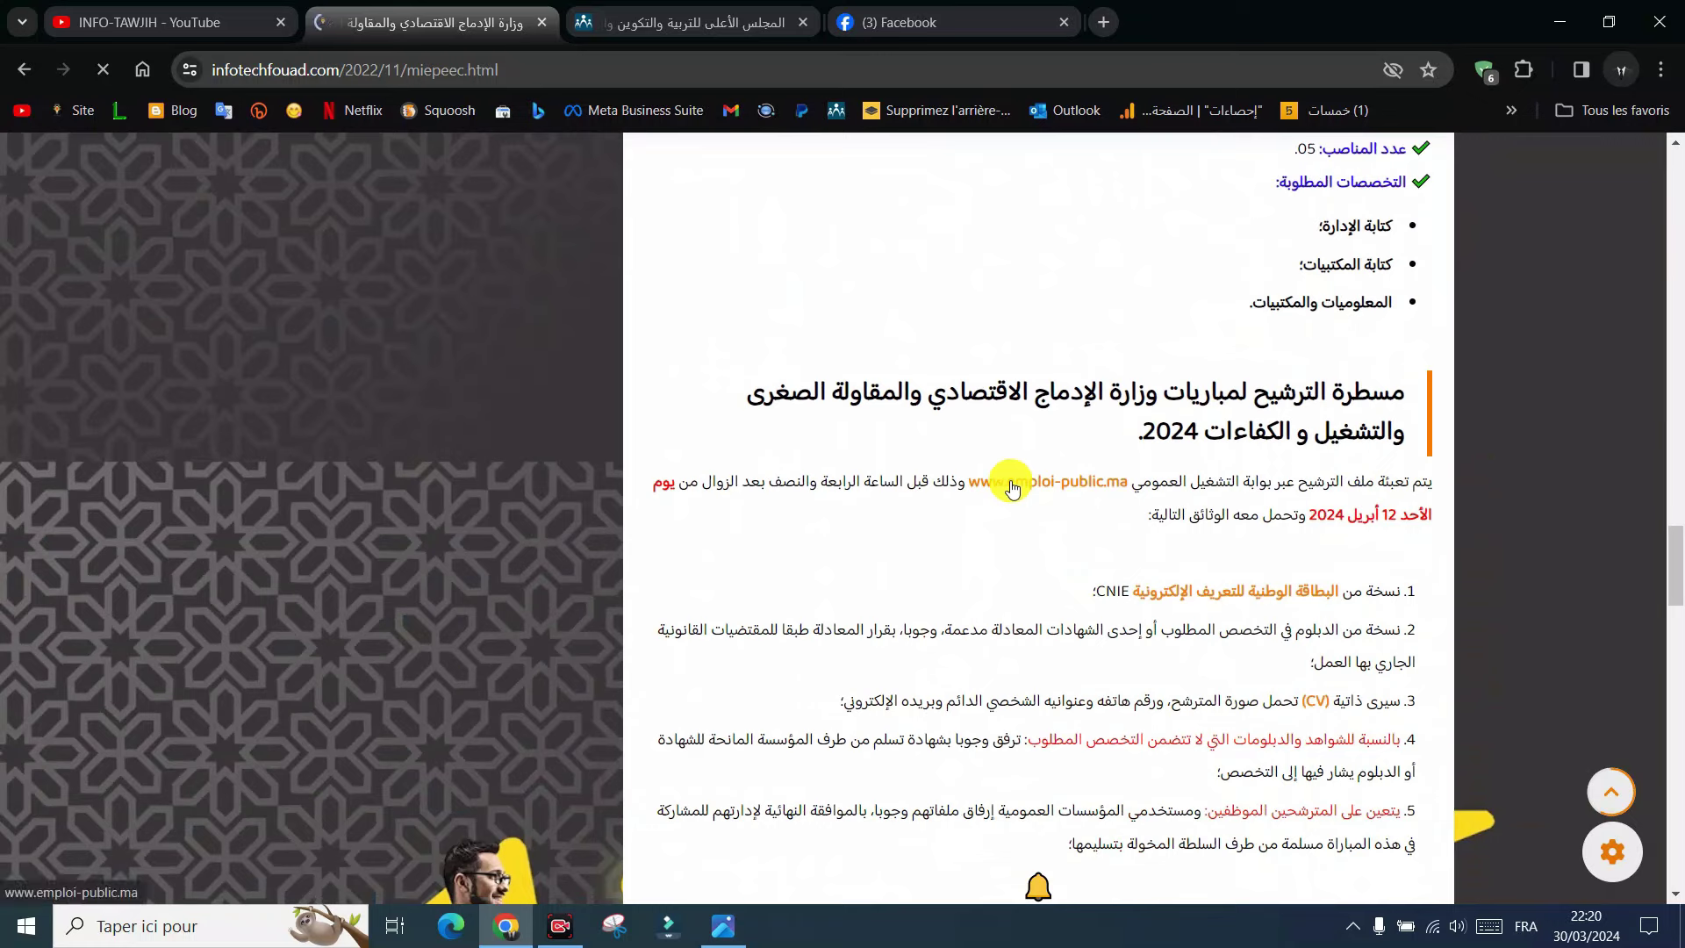
left_click(1012, 488)
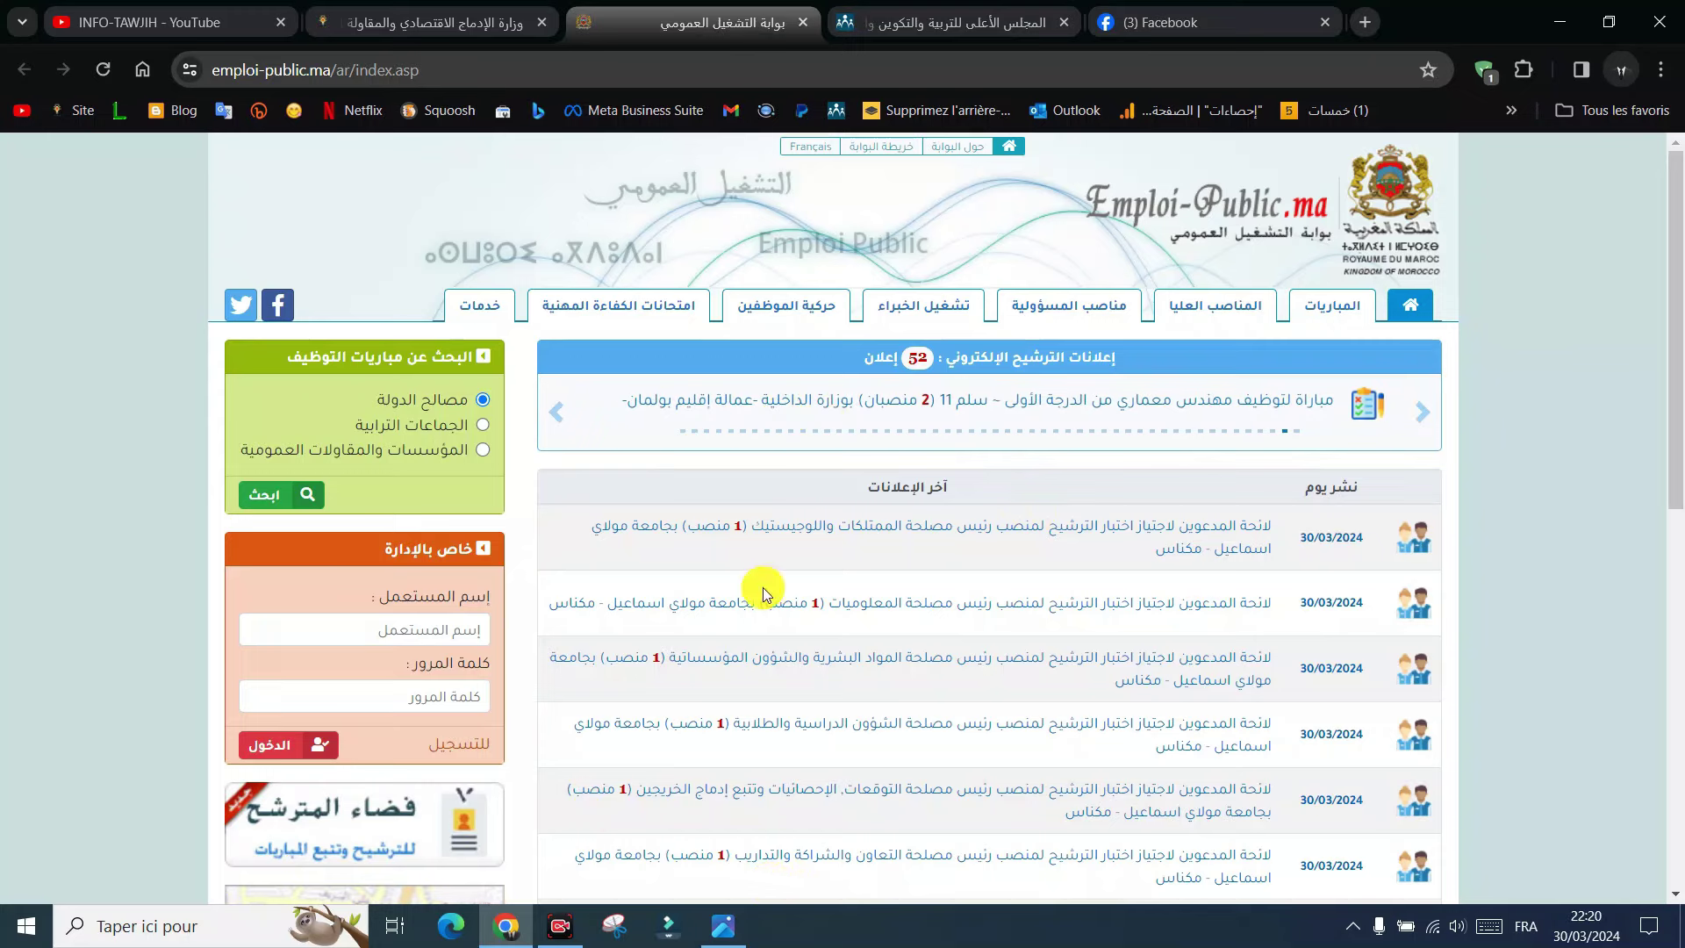
Open the candidate space (فضاء المترشح) on the public employment portal and log in with the prefilled credentials
scroll(420, 612, "down", 3)
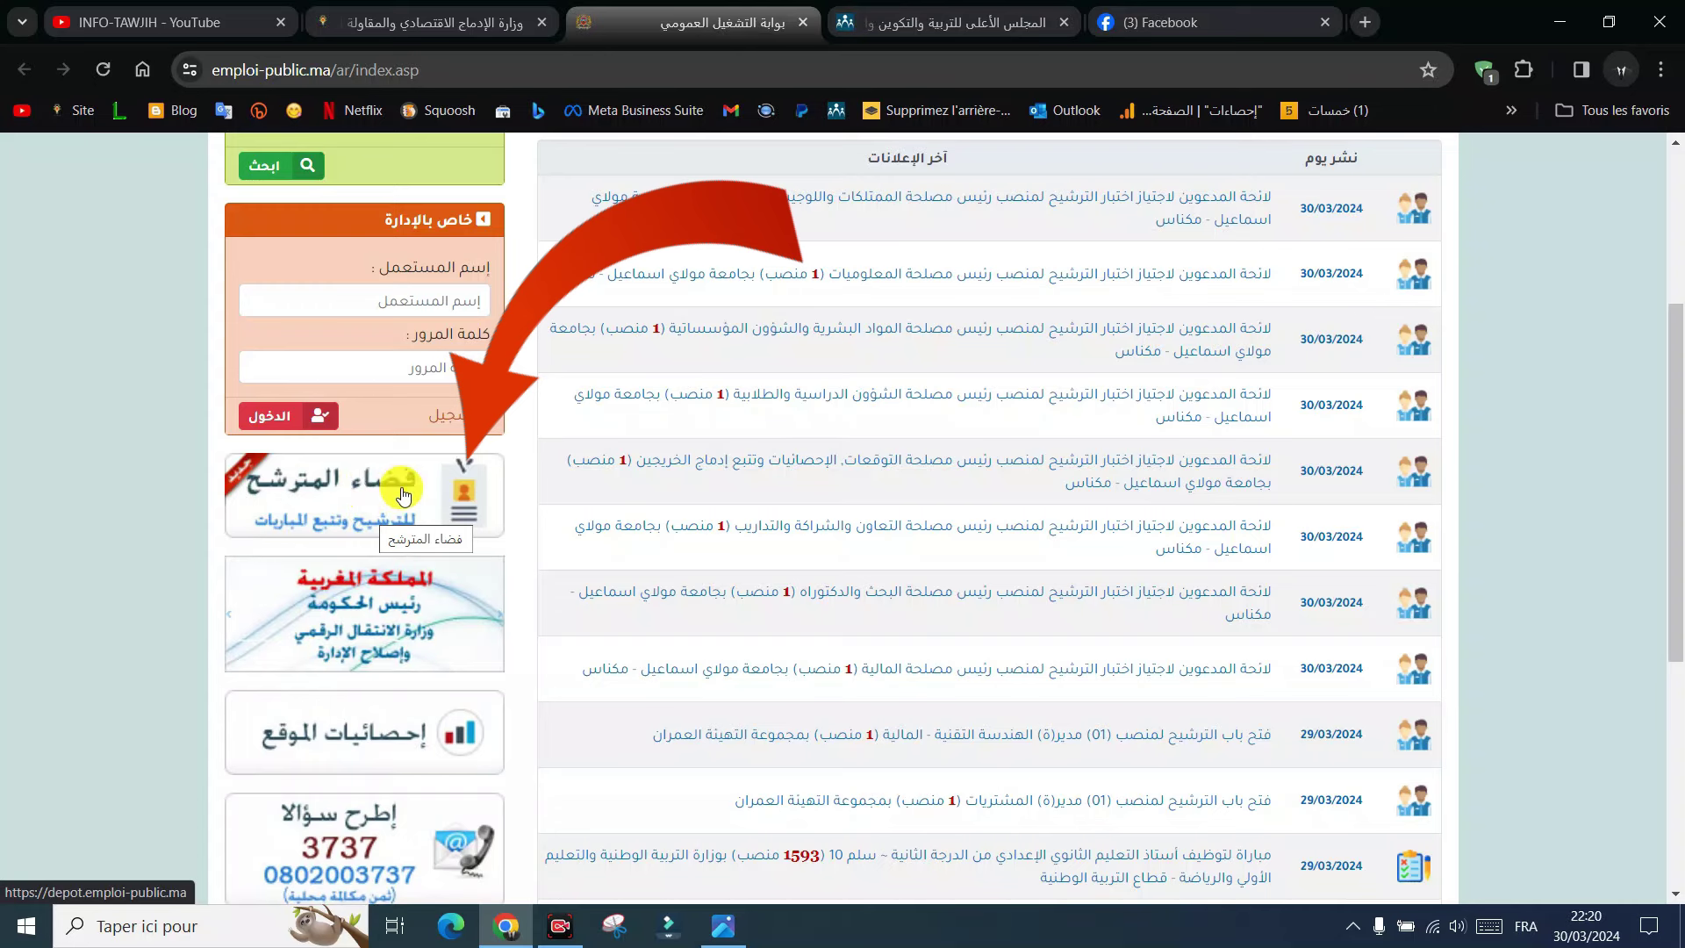
left_click(369, 505)
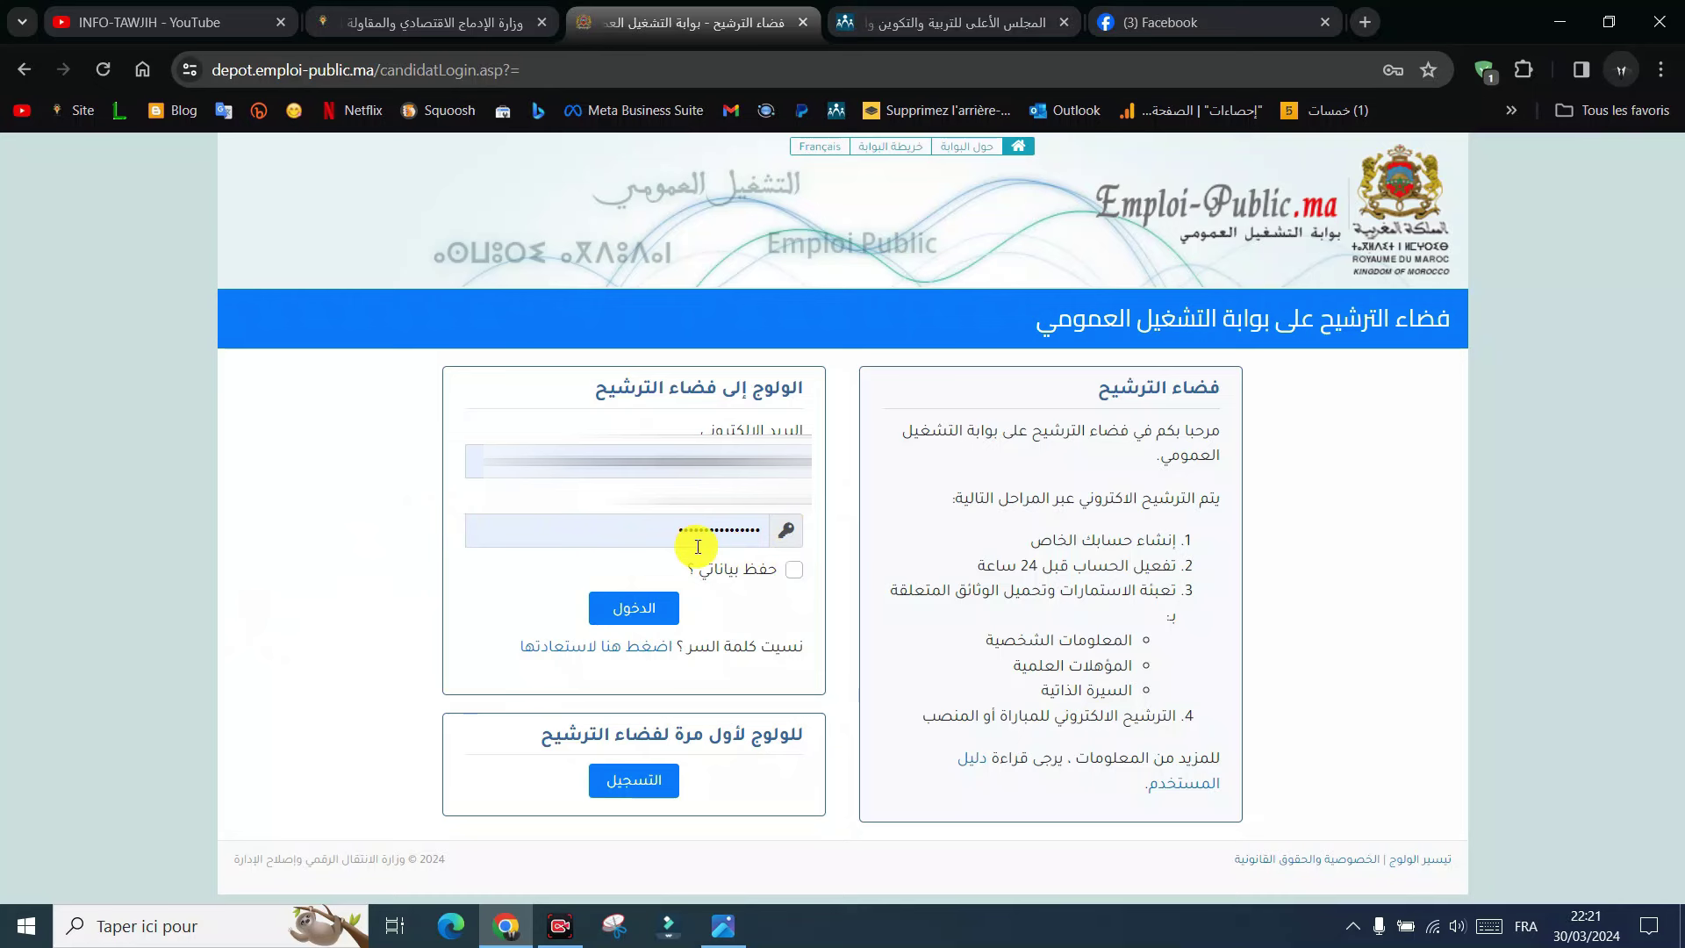
left_click(633, 608)
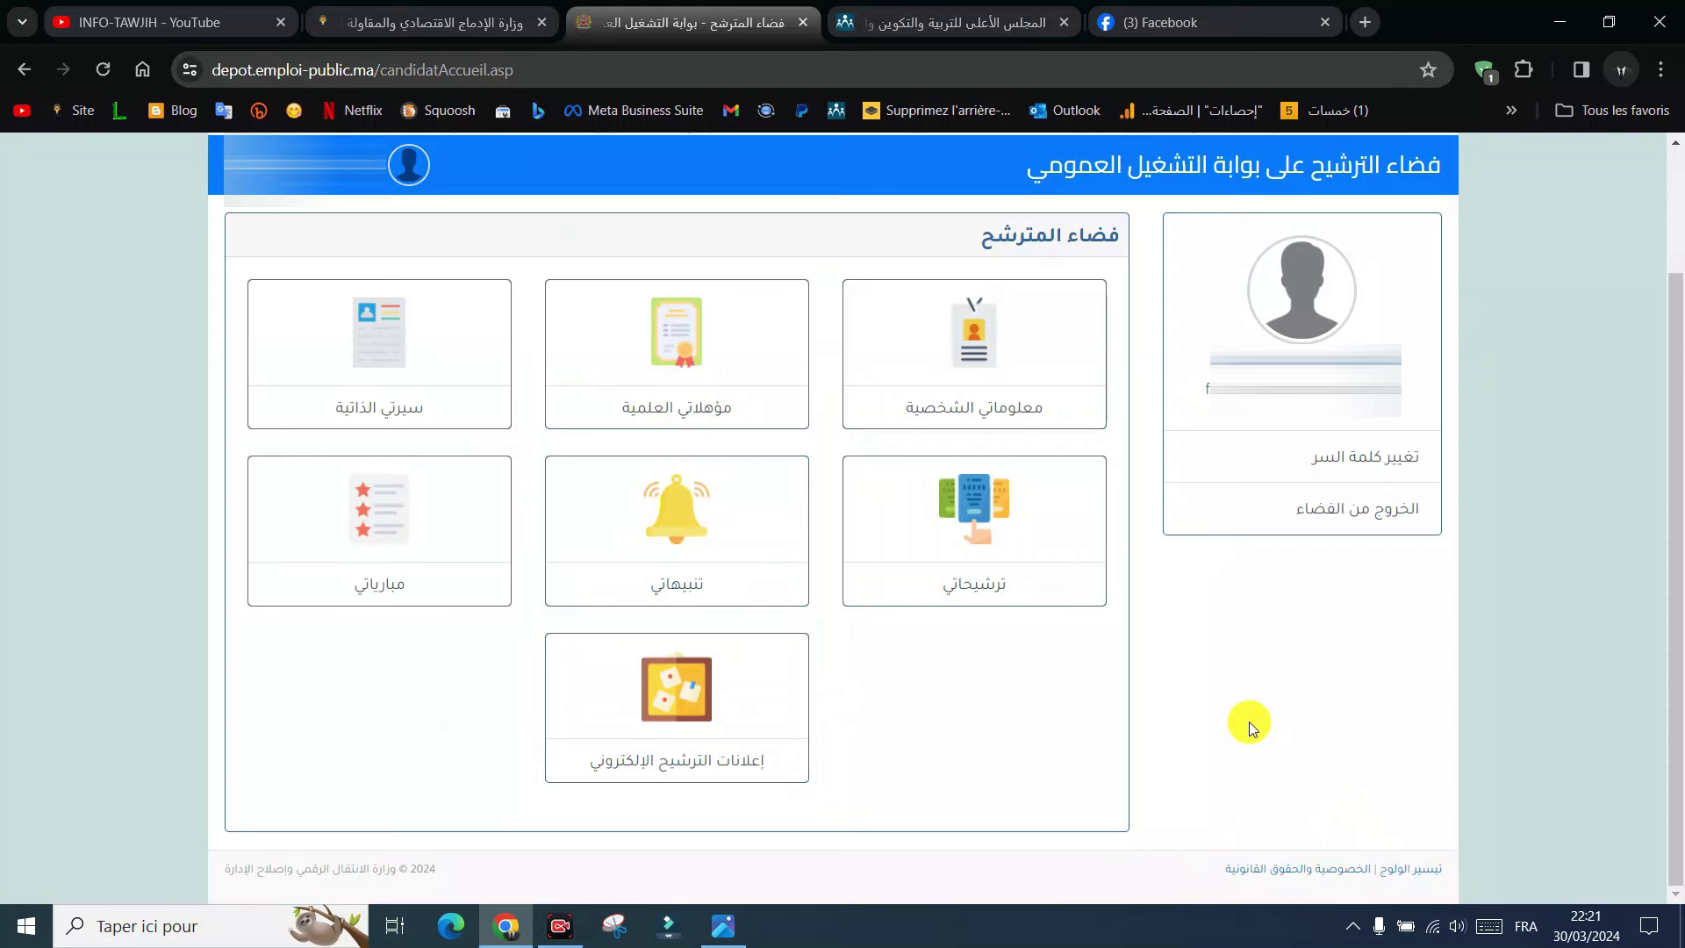
Open the electronic application announcements (إعلانات الترشيح الإلكتروني) and go to page 2 of the list
left_click(700, 707)
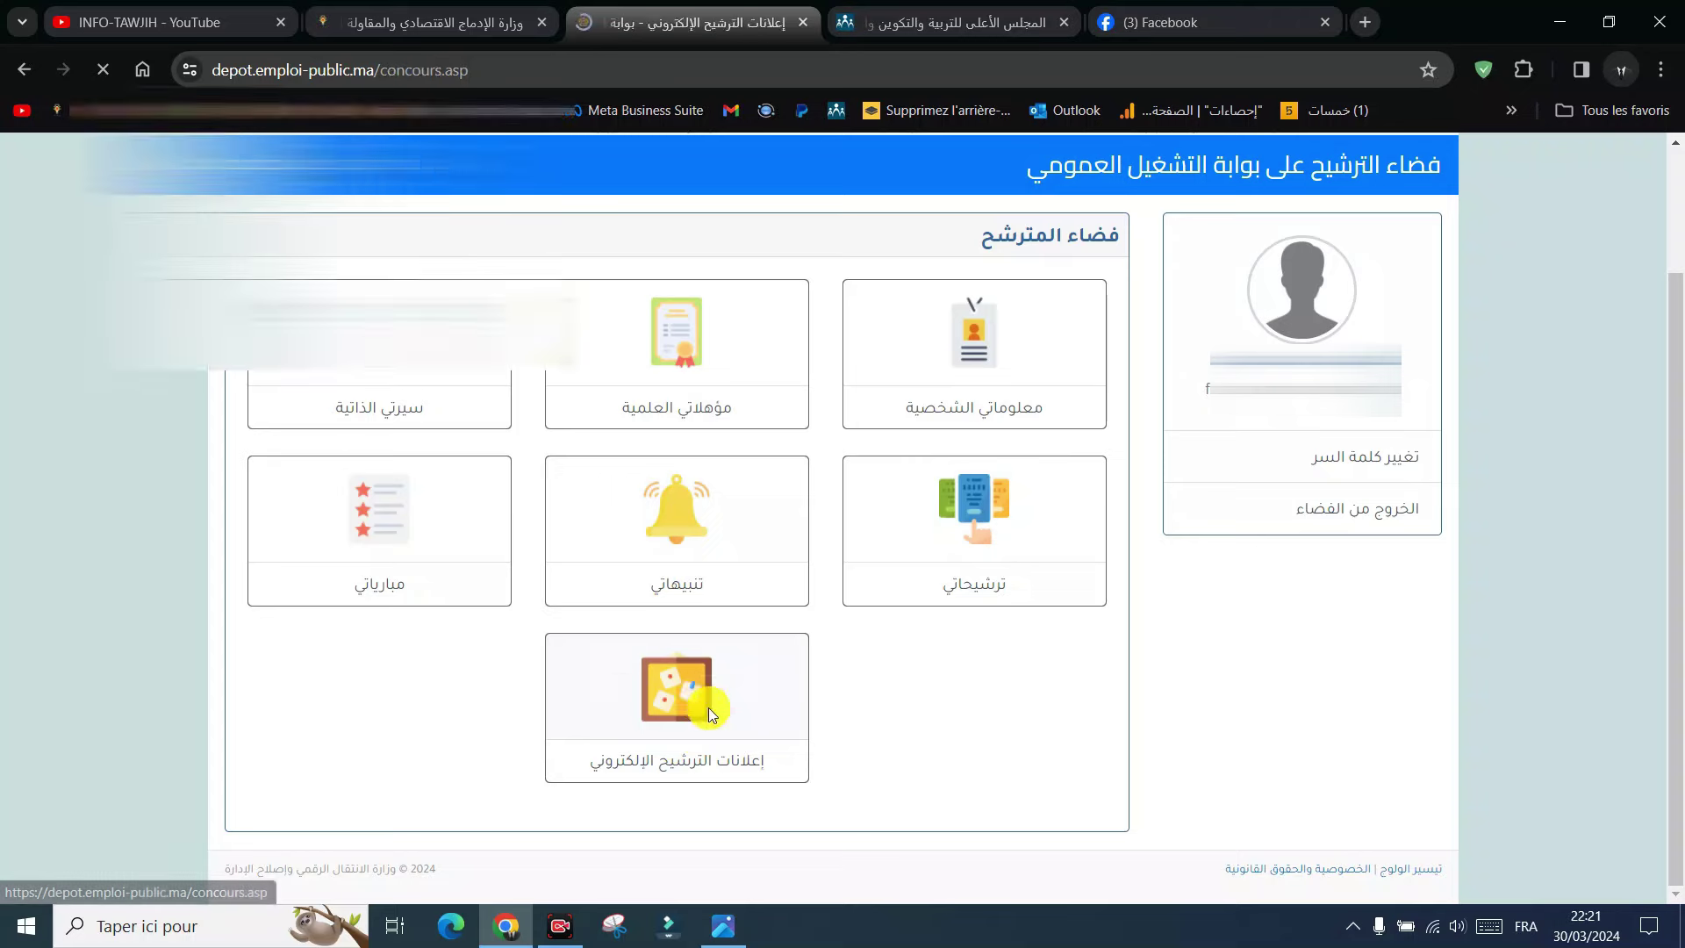
scroll(1070, 632, "down", 4)
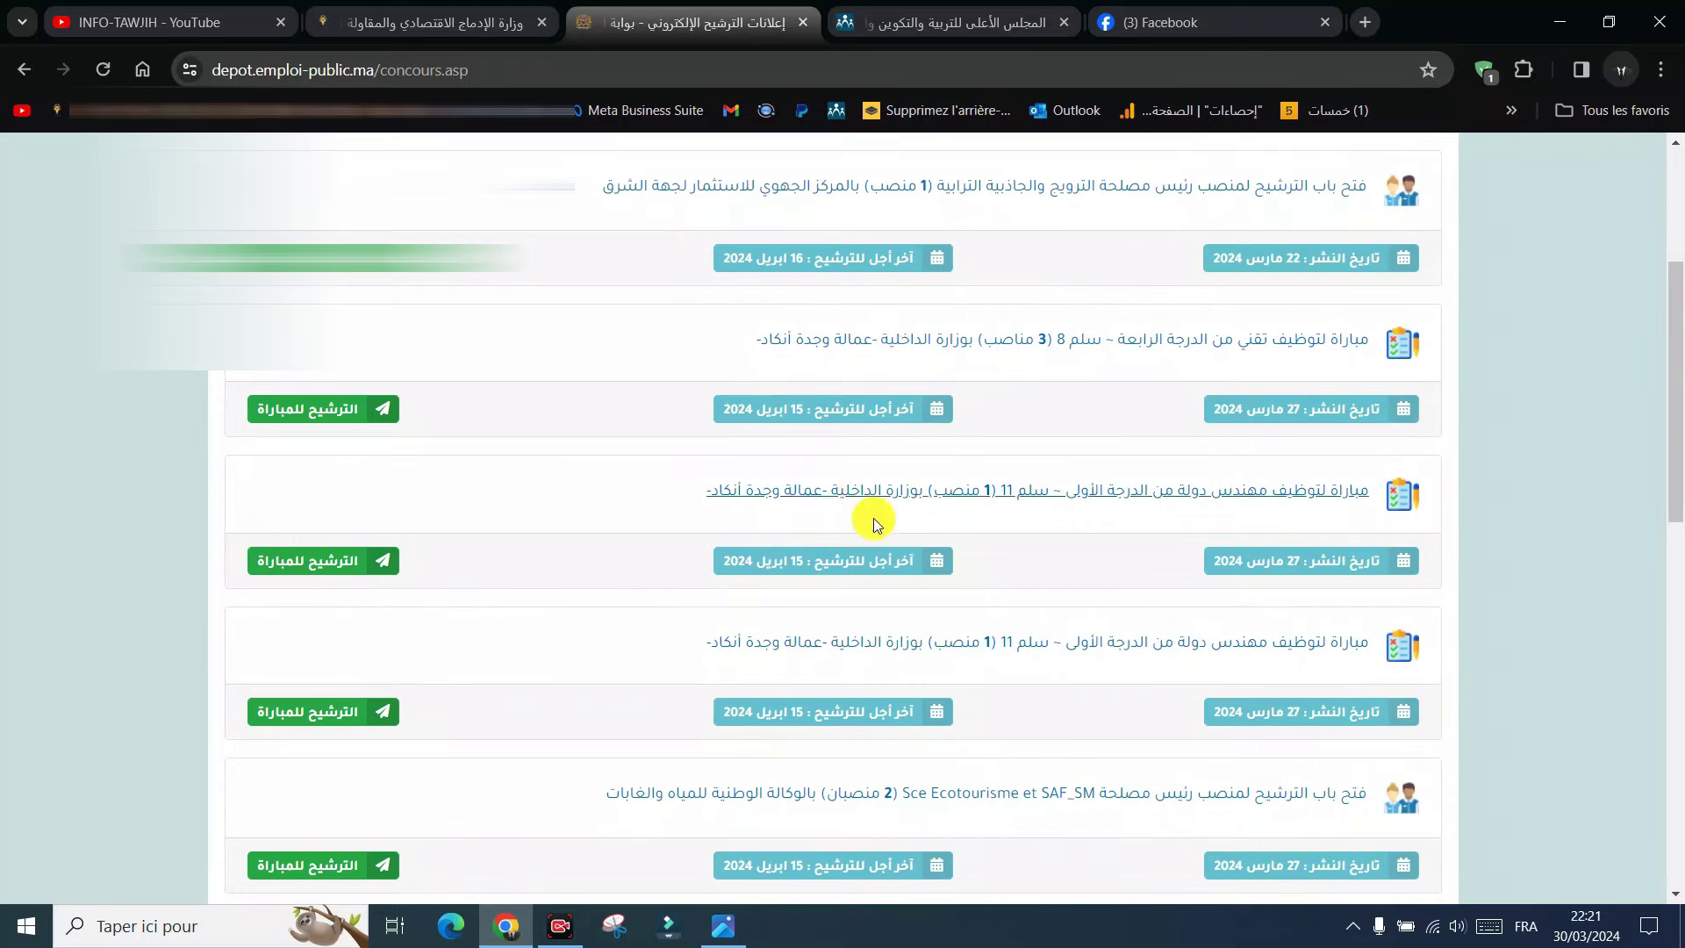
scroll(1036, 558, "down", 3)
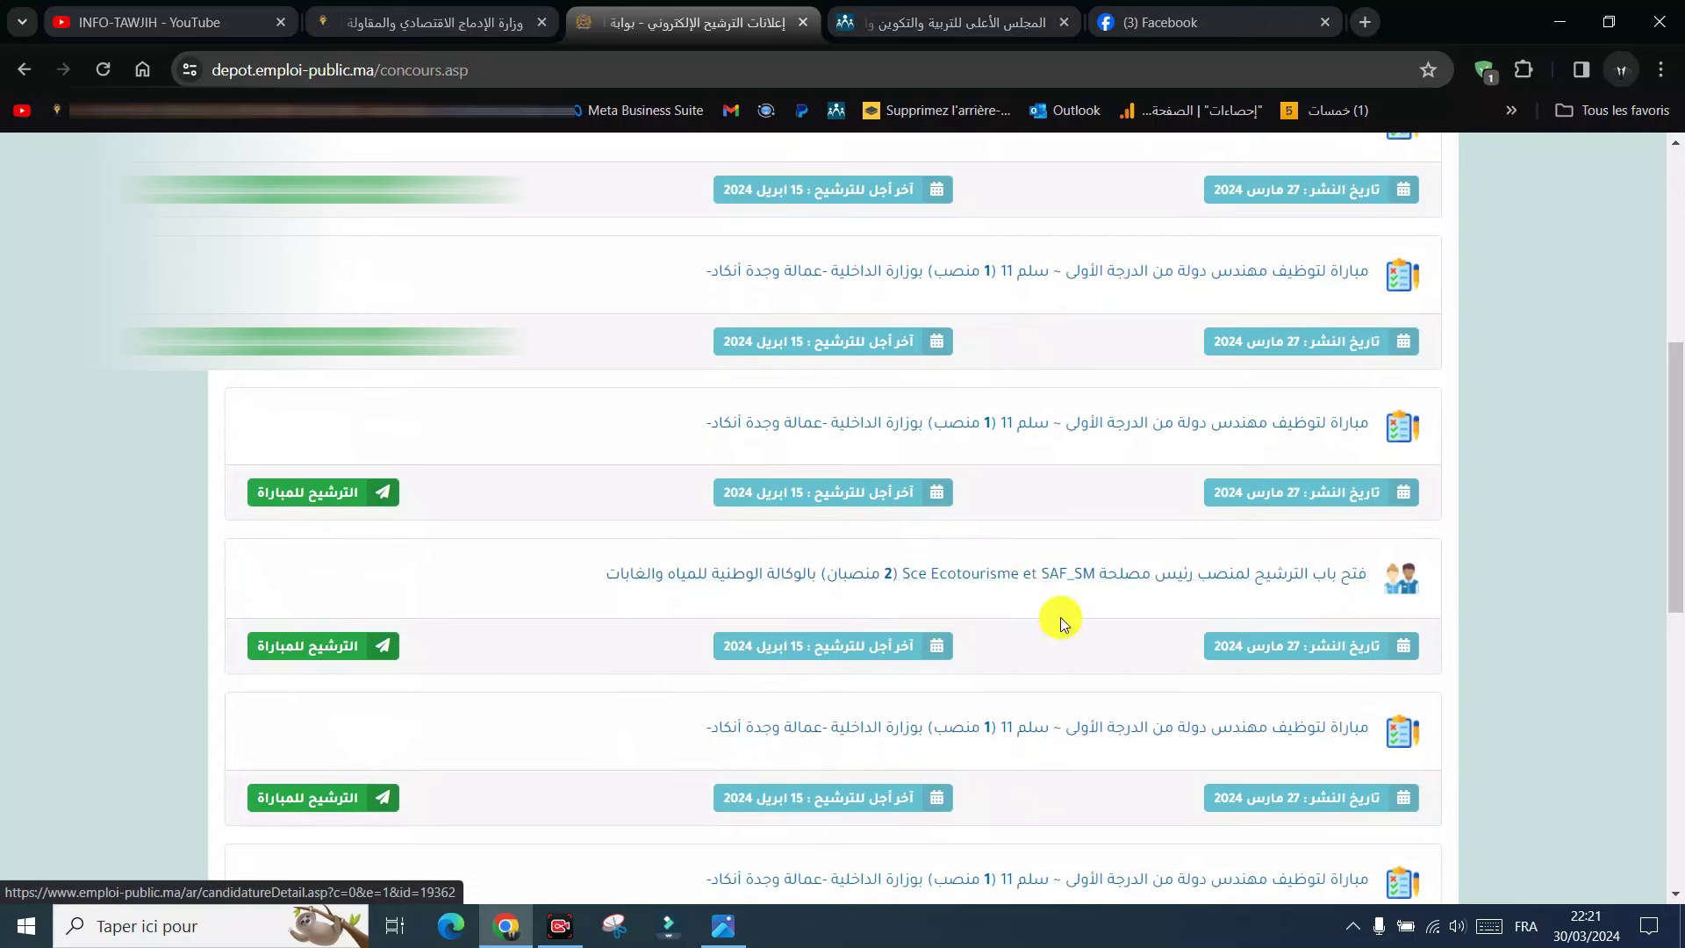
scroll(1062, 625, "down", 3)
scroll(1062, 625, "down", 3)
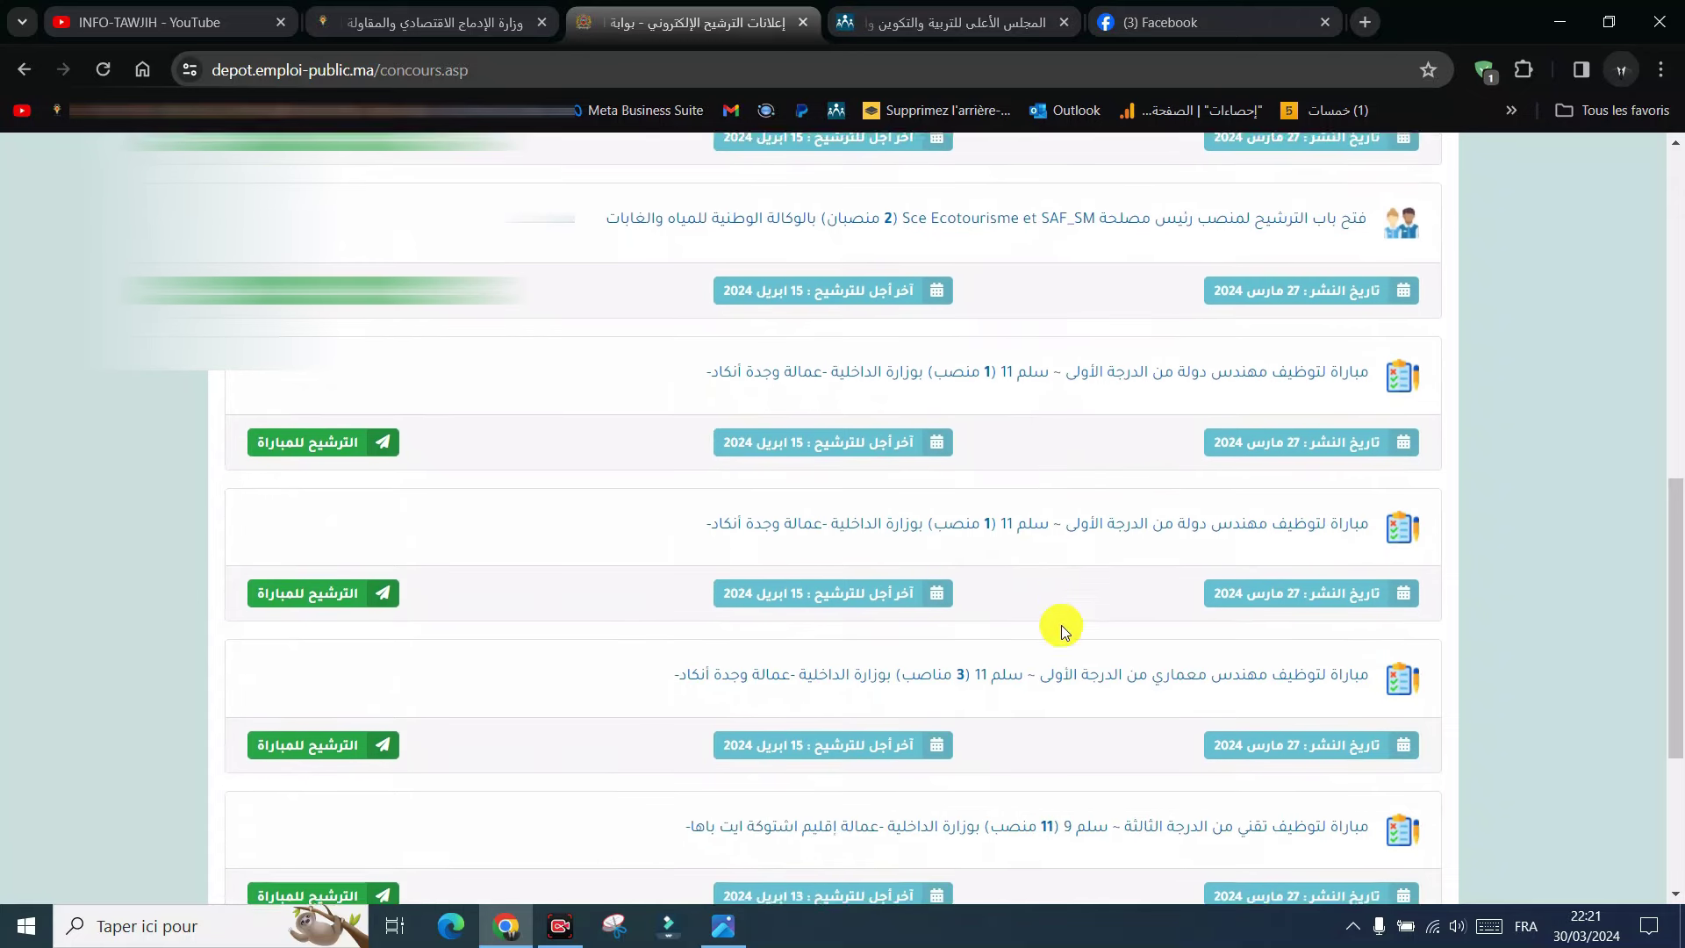
scroll(1063, 633, "down", 2)
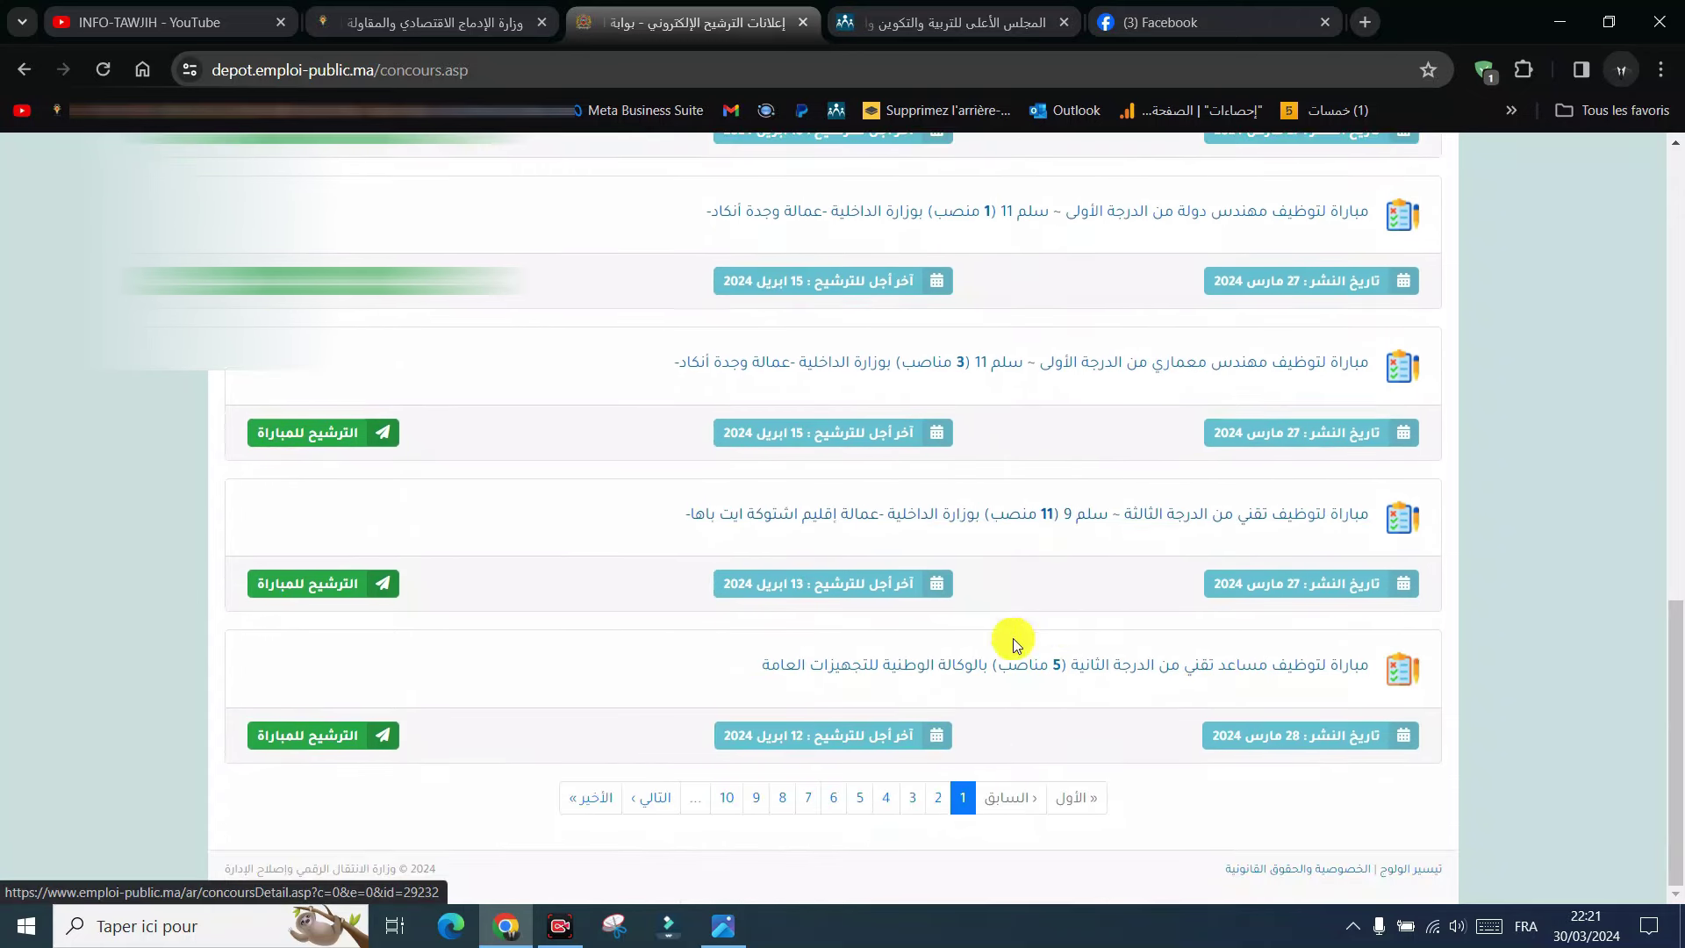
left_click(938, 818)
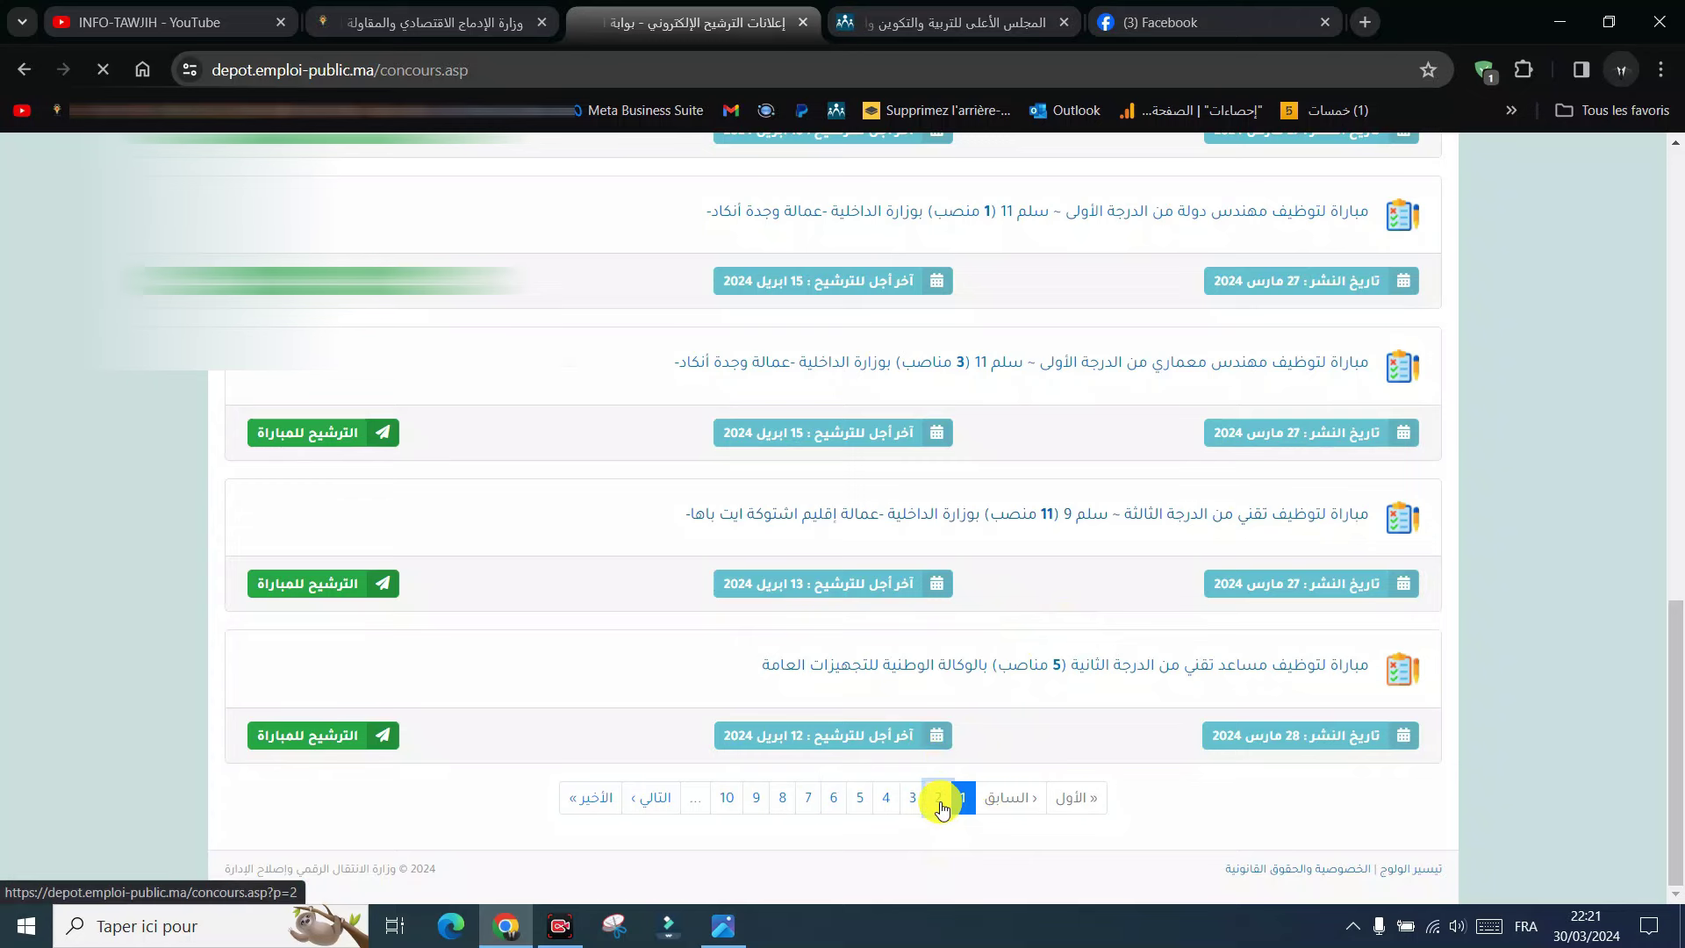
Find the Ministry of Economic Inclusion's competitions and start an application for the 20 third-grade labour inspector posts
scroll(945, 819, "down", 8)
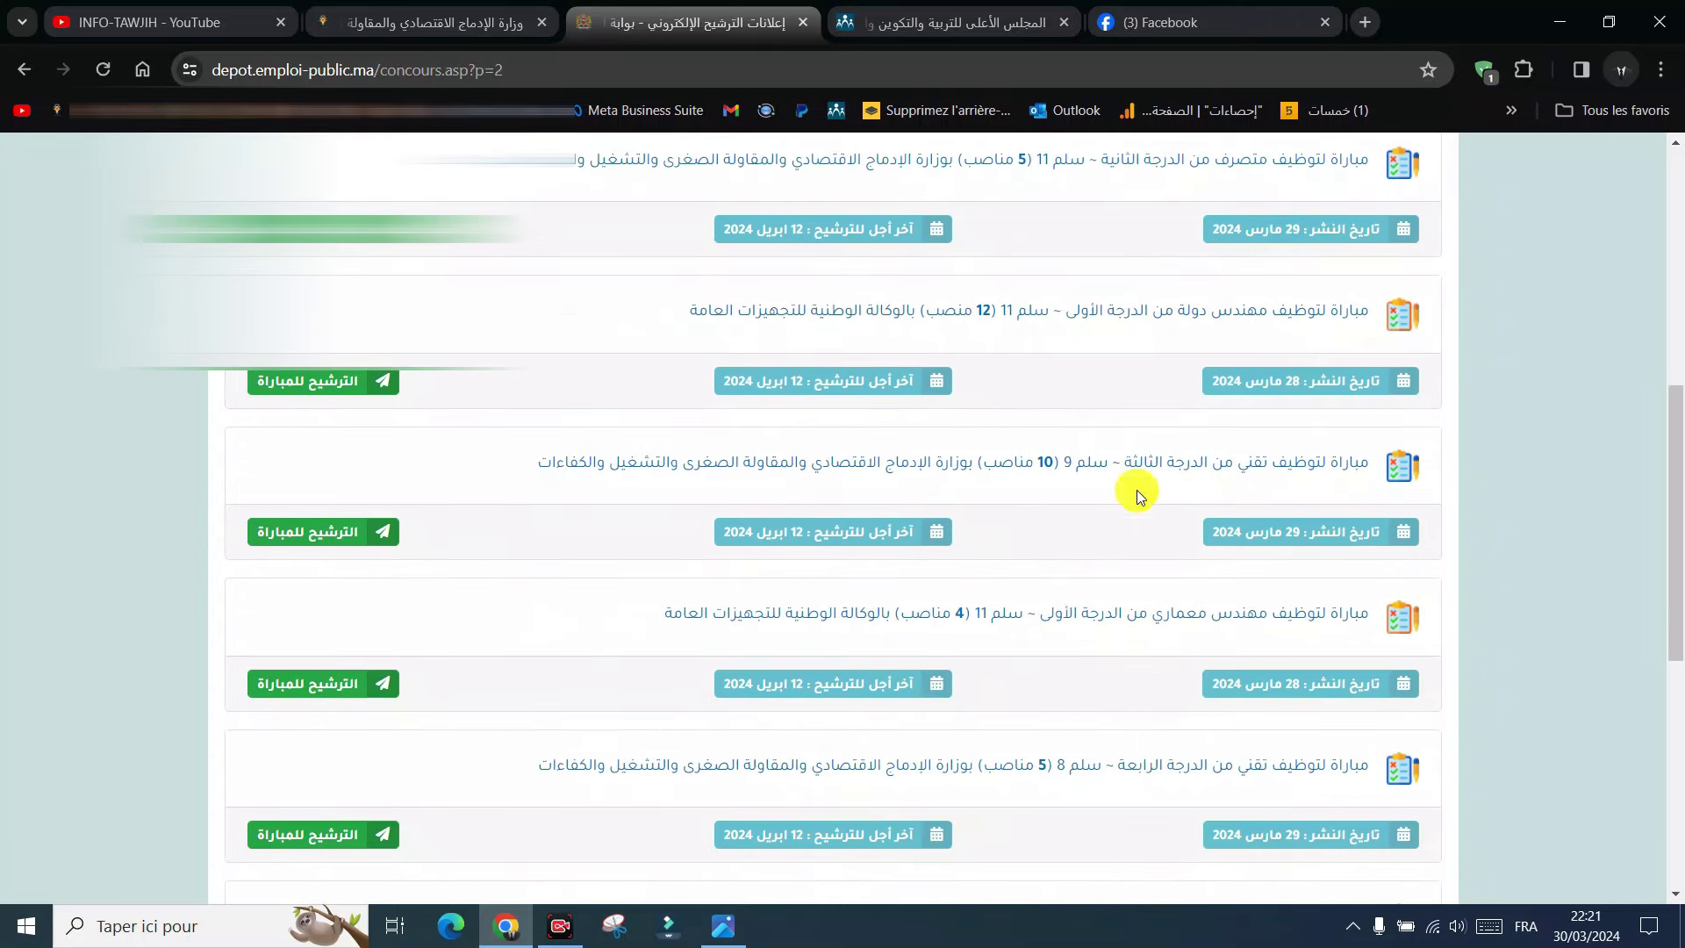
scroll(1308, 860, "up", 6)
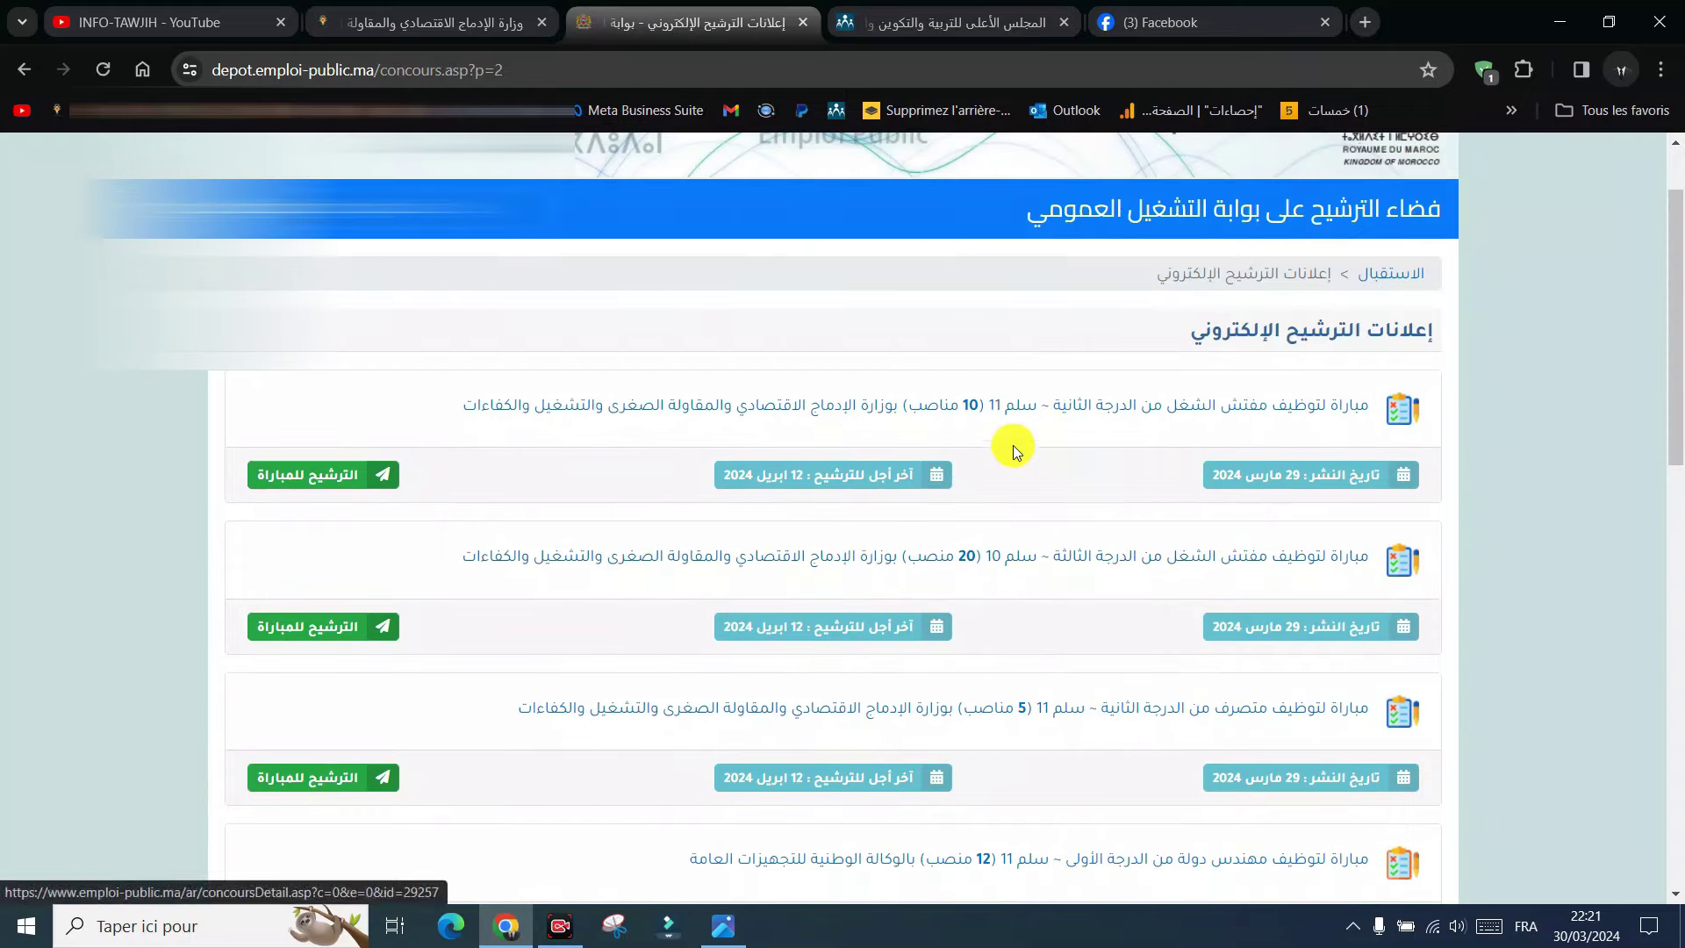
scroll(987, 417, "down", 3)
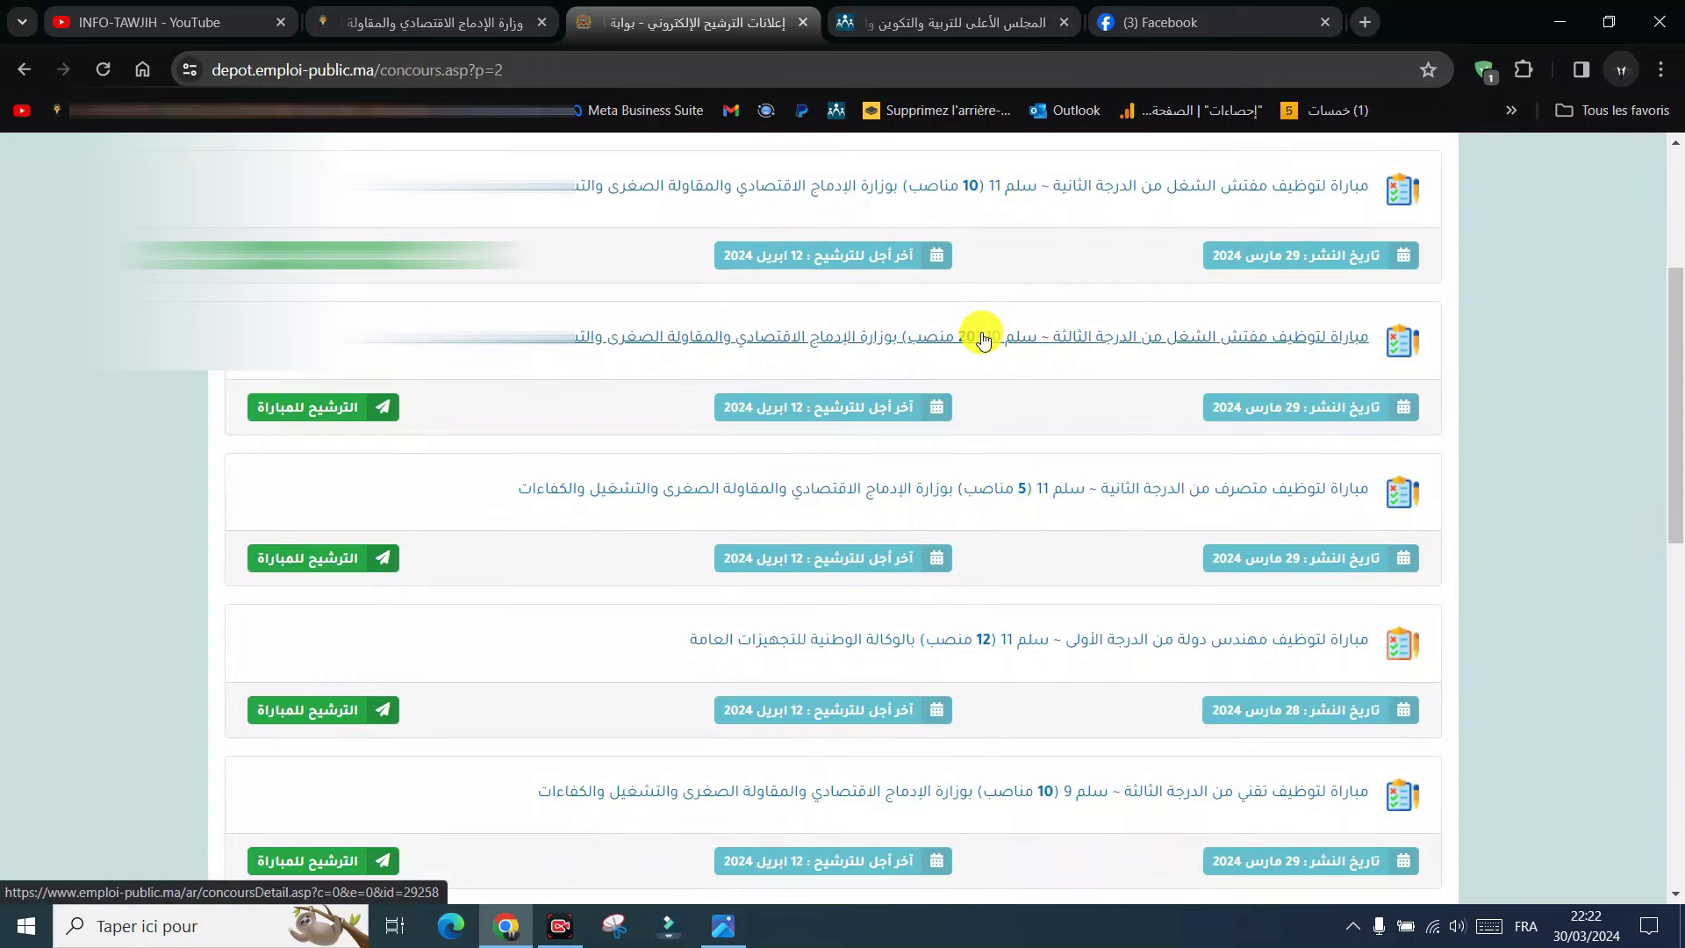
left_click(356, 409)
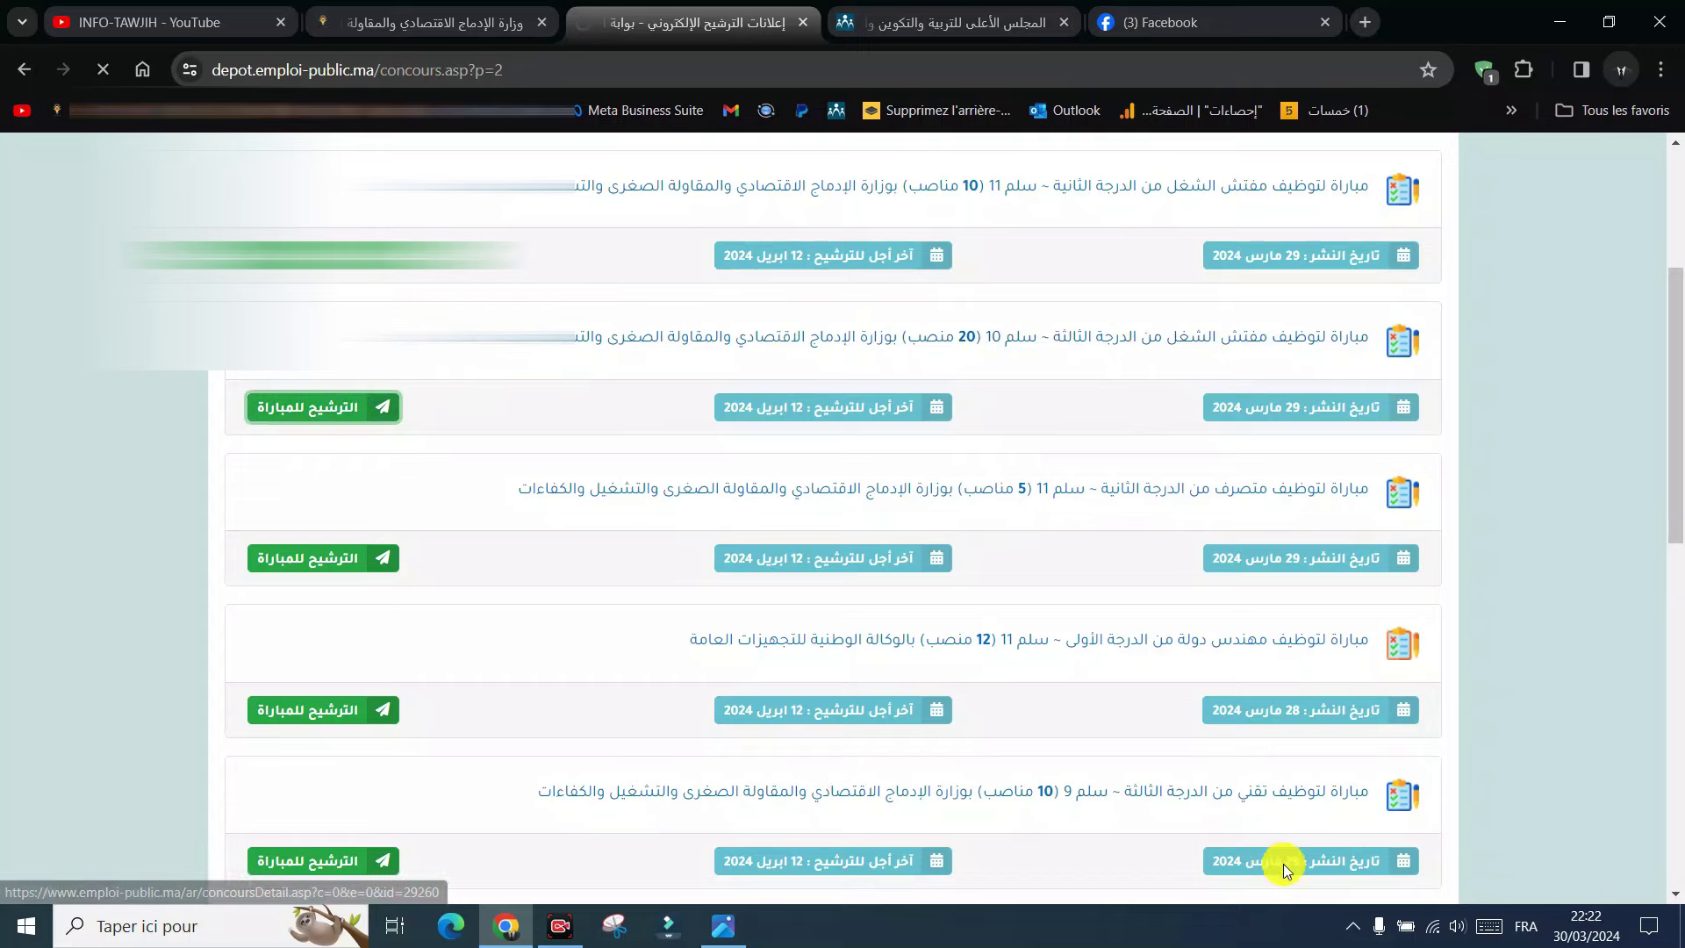
Review the labour inspector application form, including the candidate's information, academic qualifications and attached files
scroll(1328, 888, "down", 4)
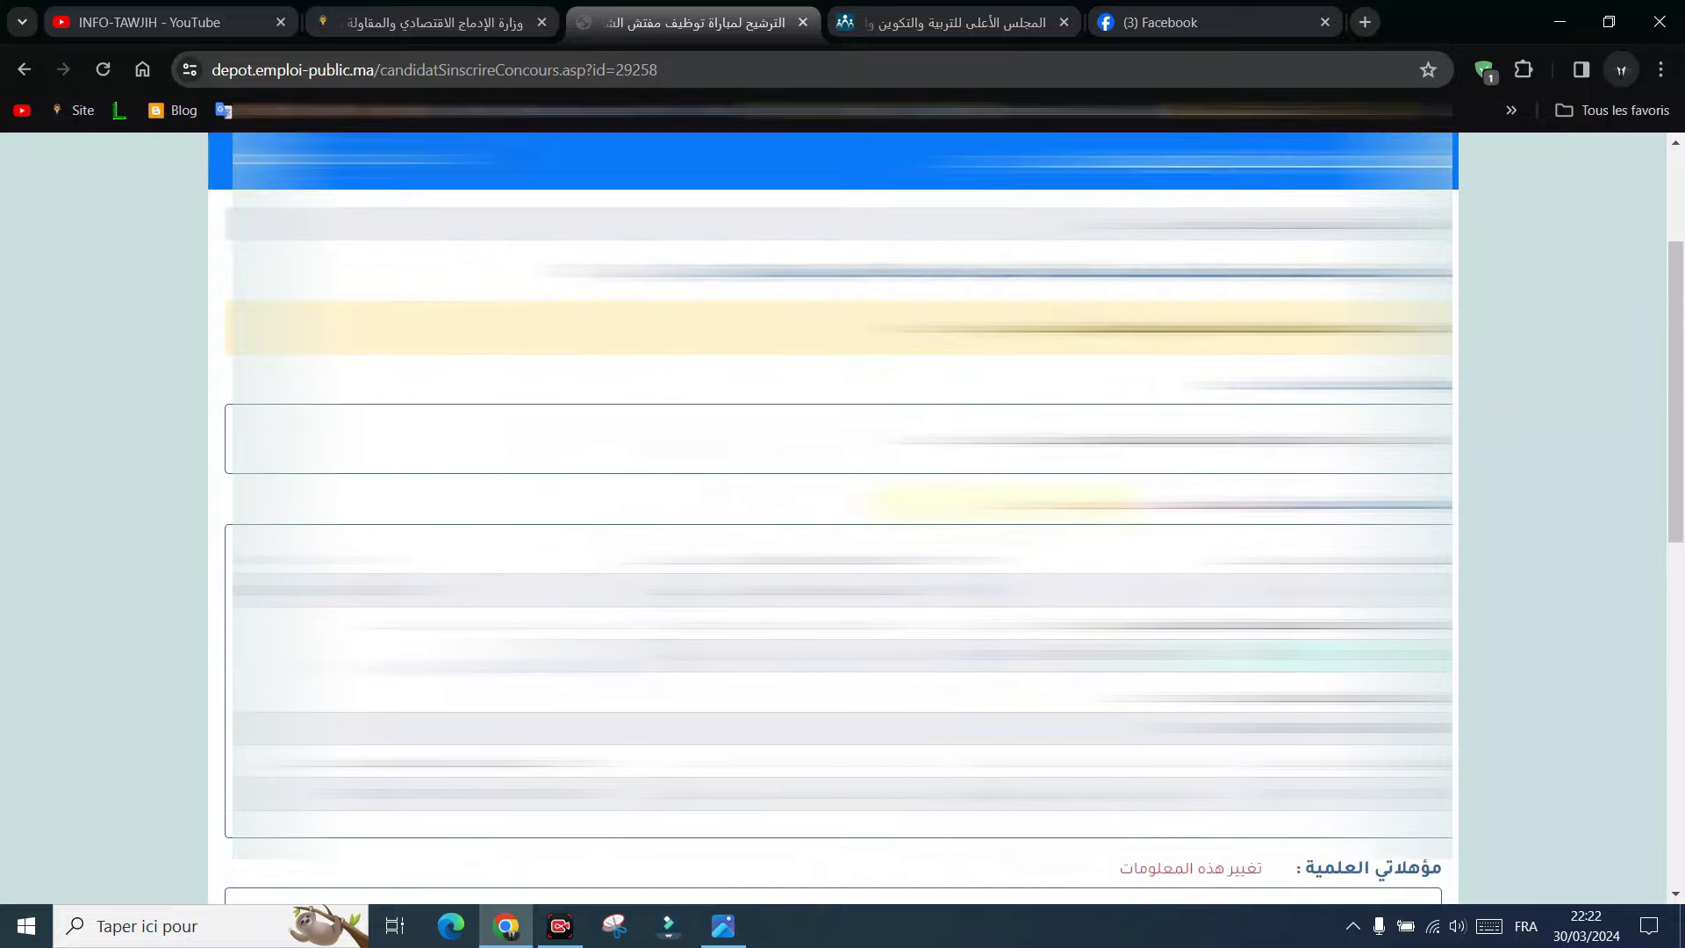
scroll(838, 518, "down", 2)
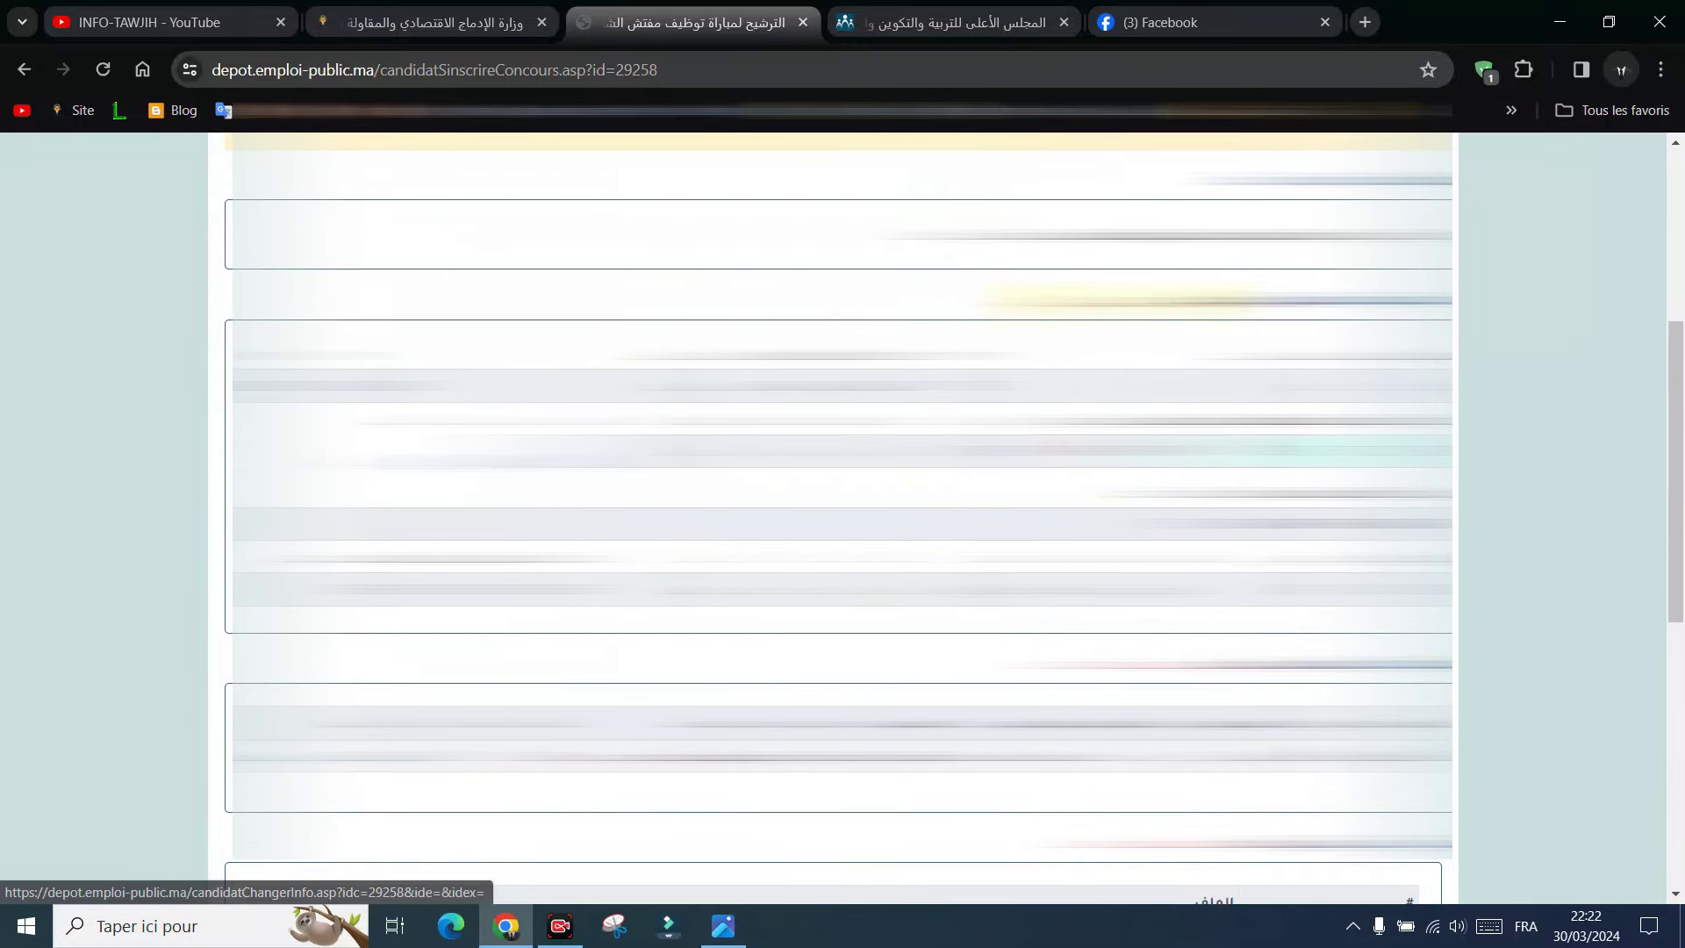
scroll(838, 518, "down", 8)
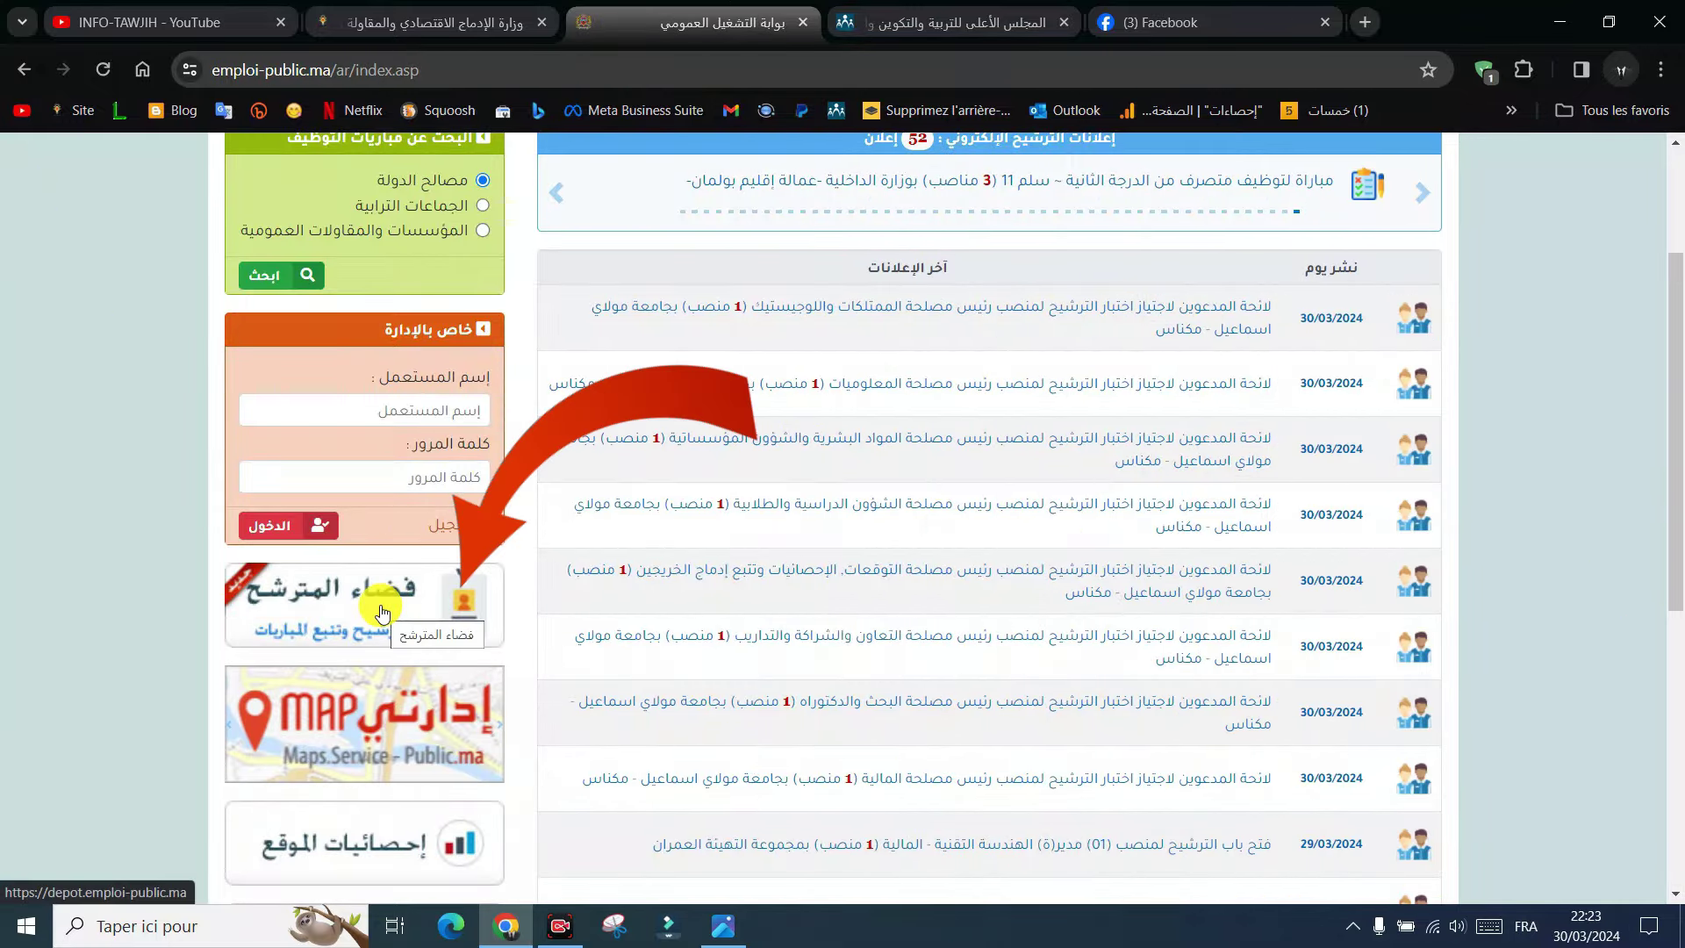
Open the first-time registration form from the portal's candidate space and review its required fields and terms of use
left_click(381, 613)
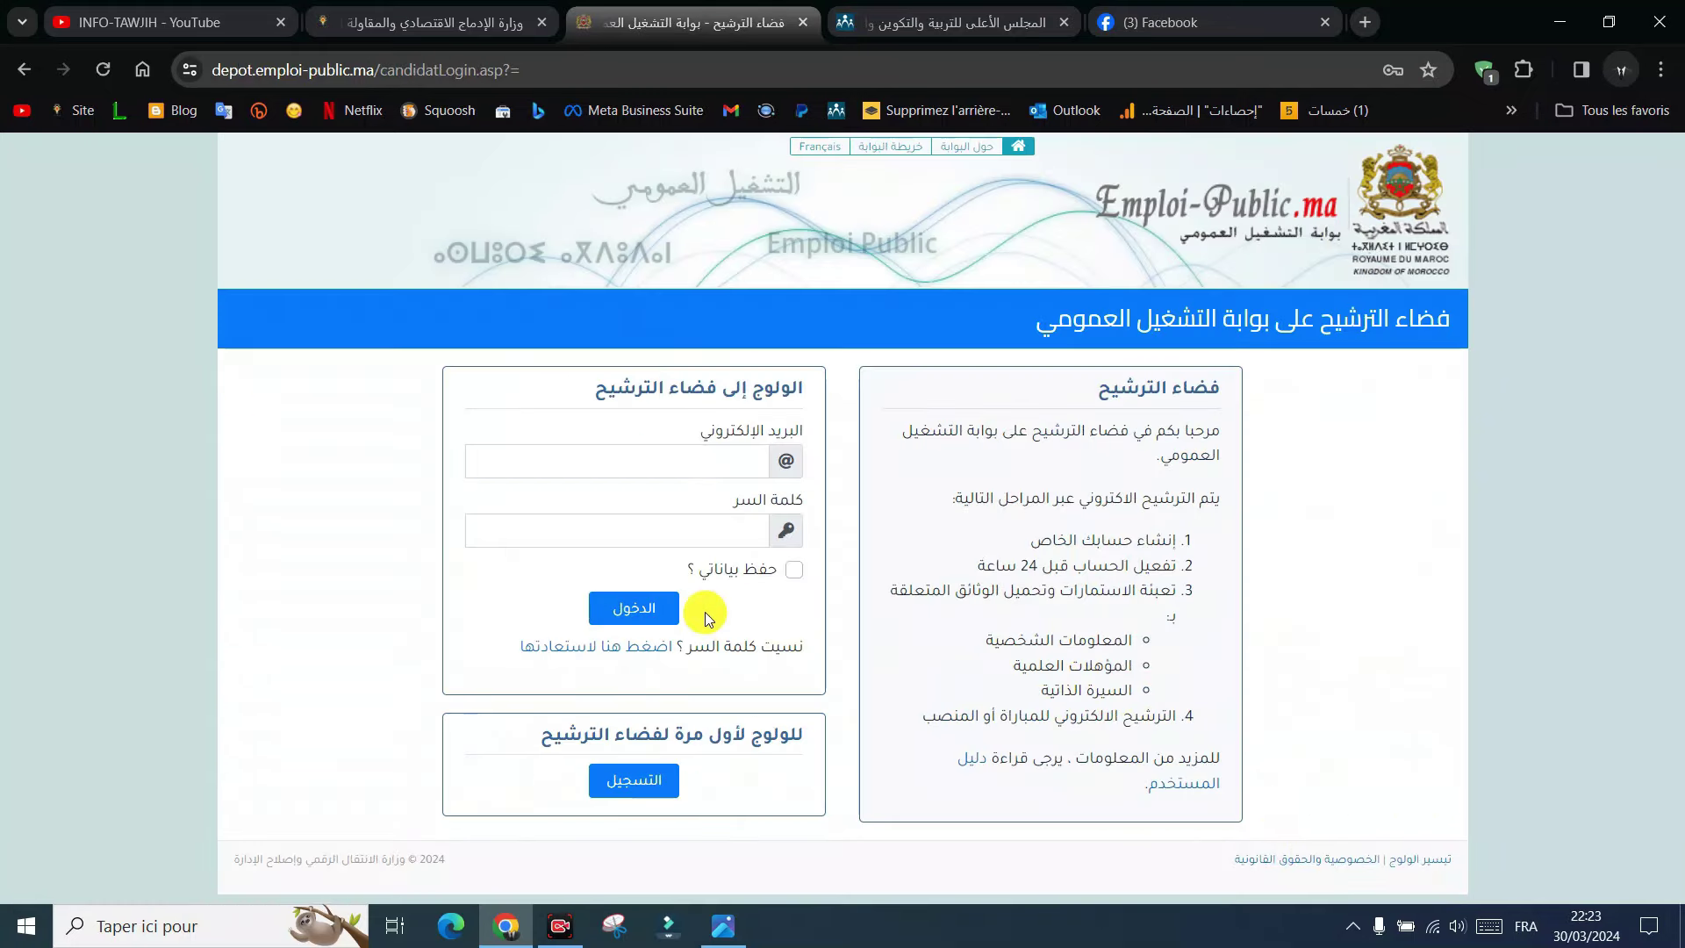
left_click(642, 784)
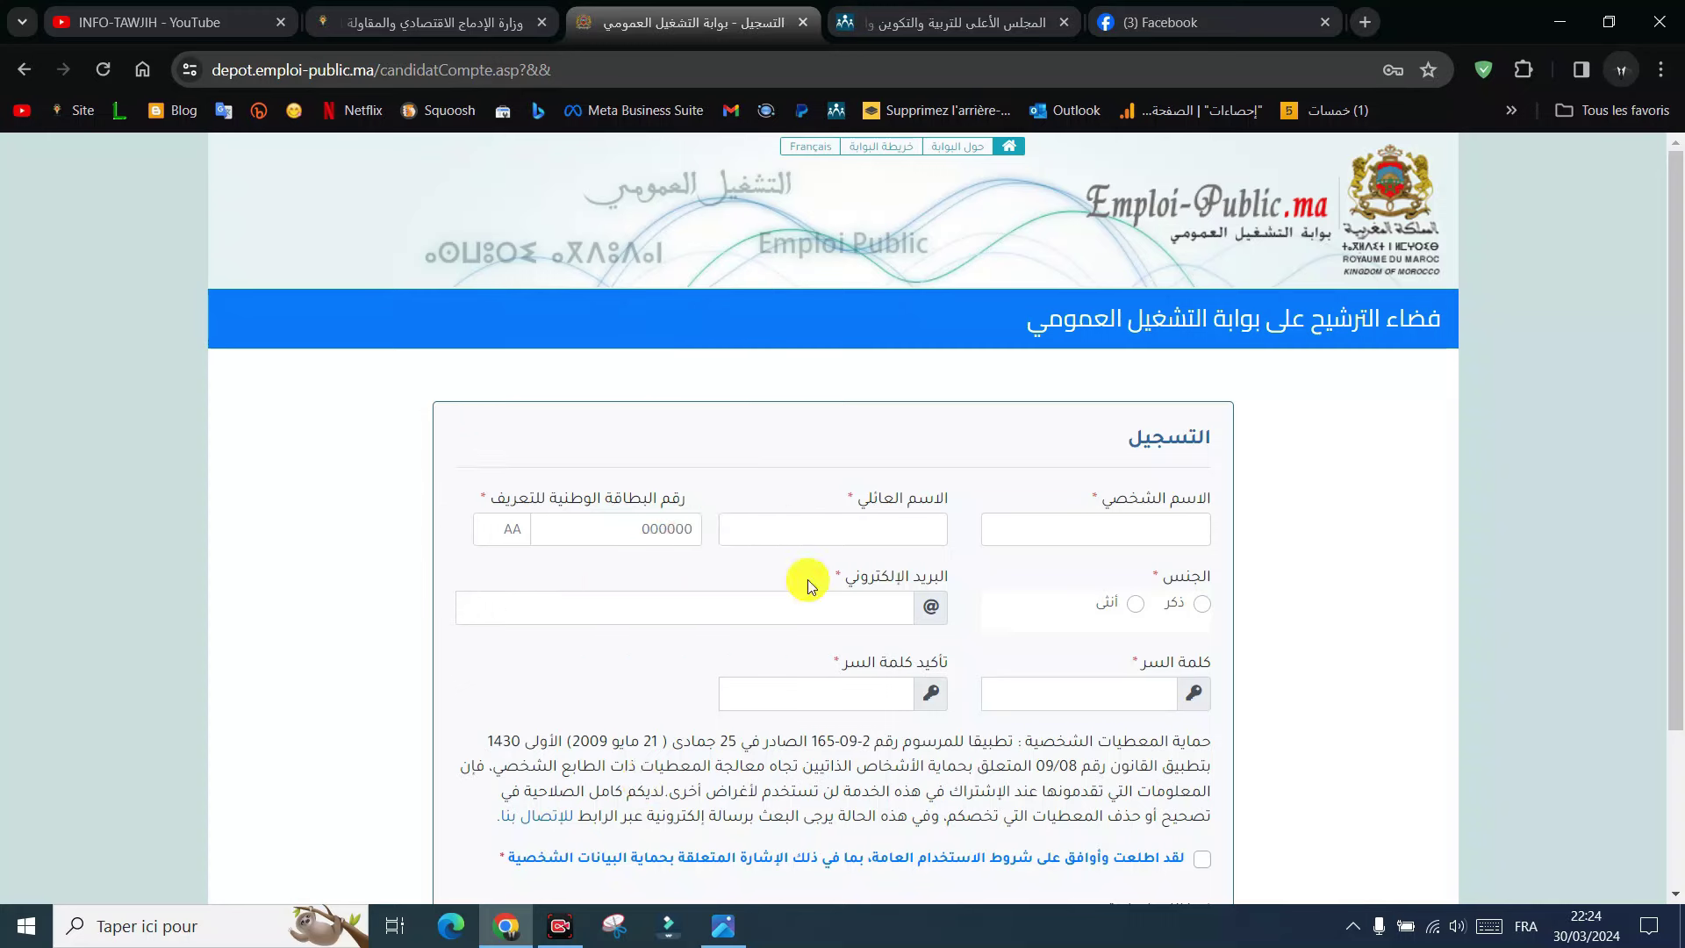
scroll(808, 580, "down", 3)
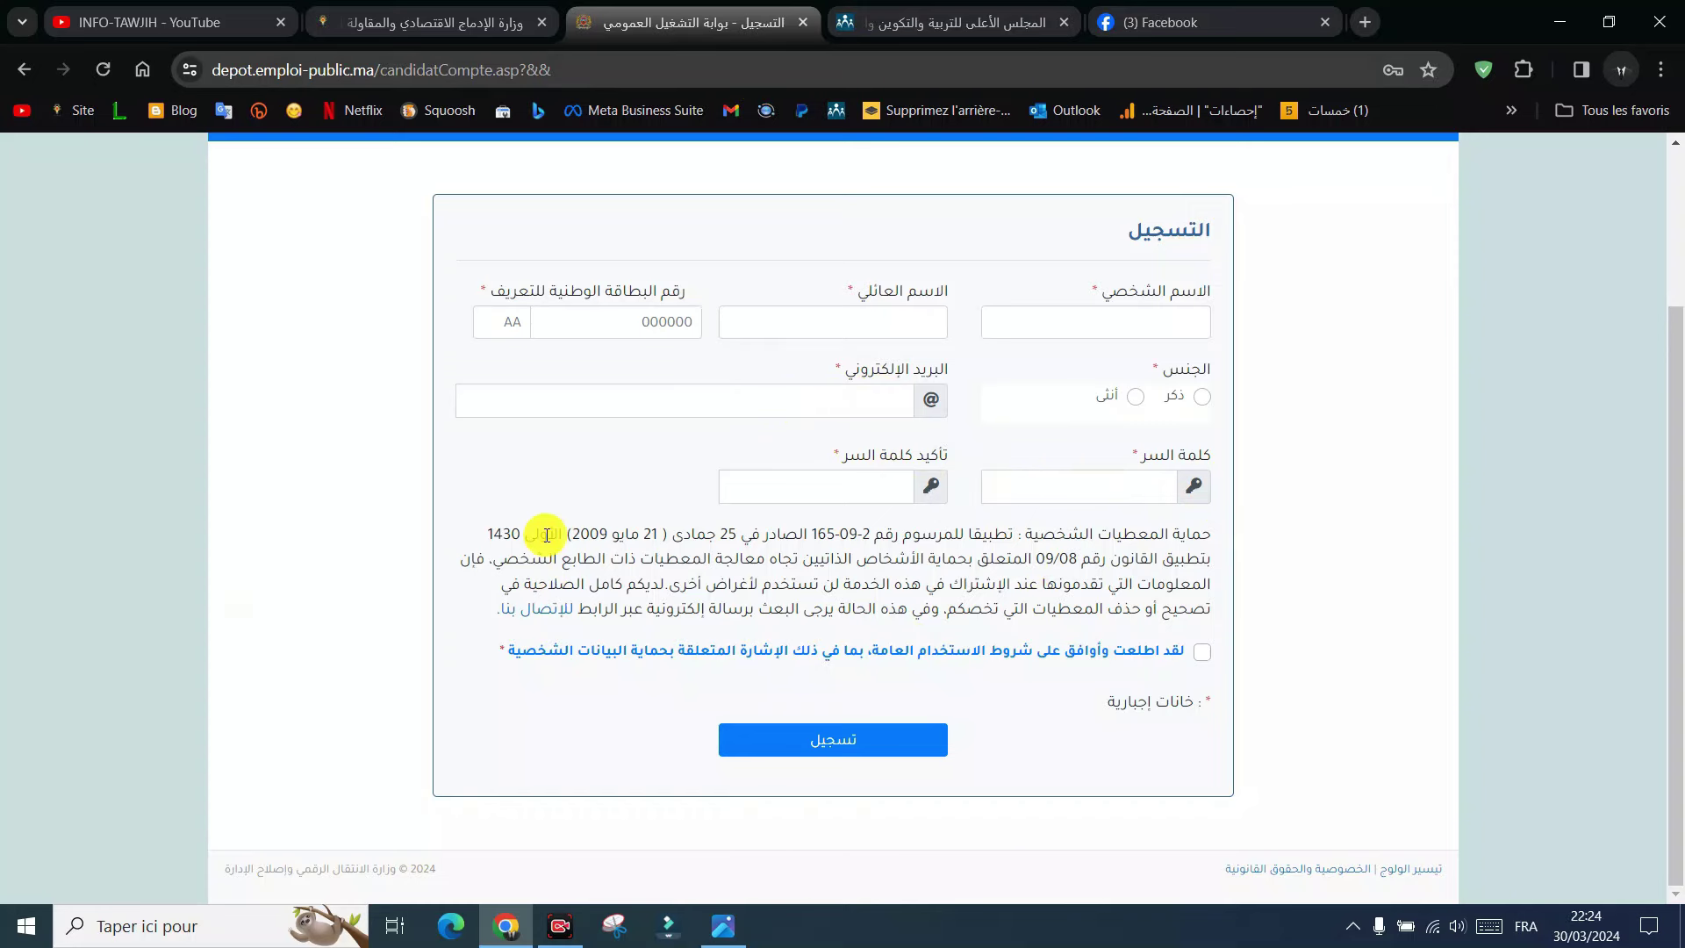
scroll(762, 372, "up", 3)
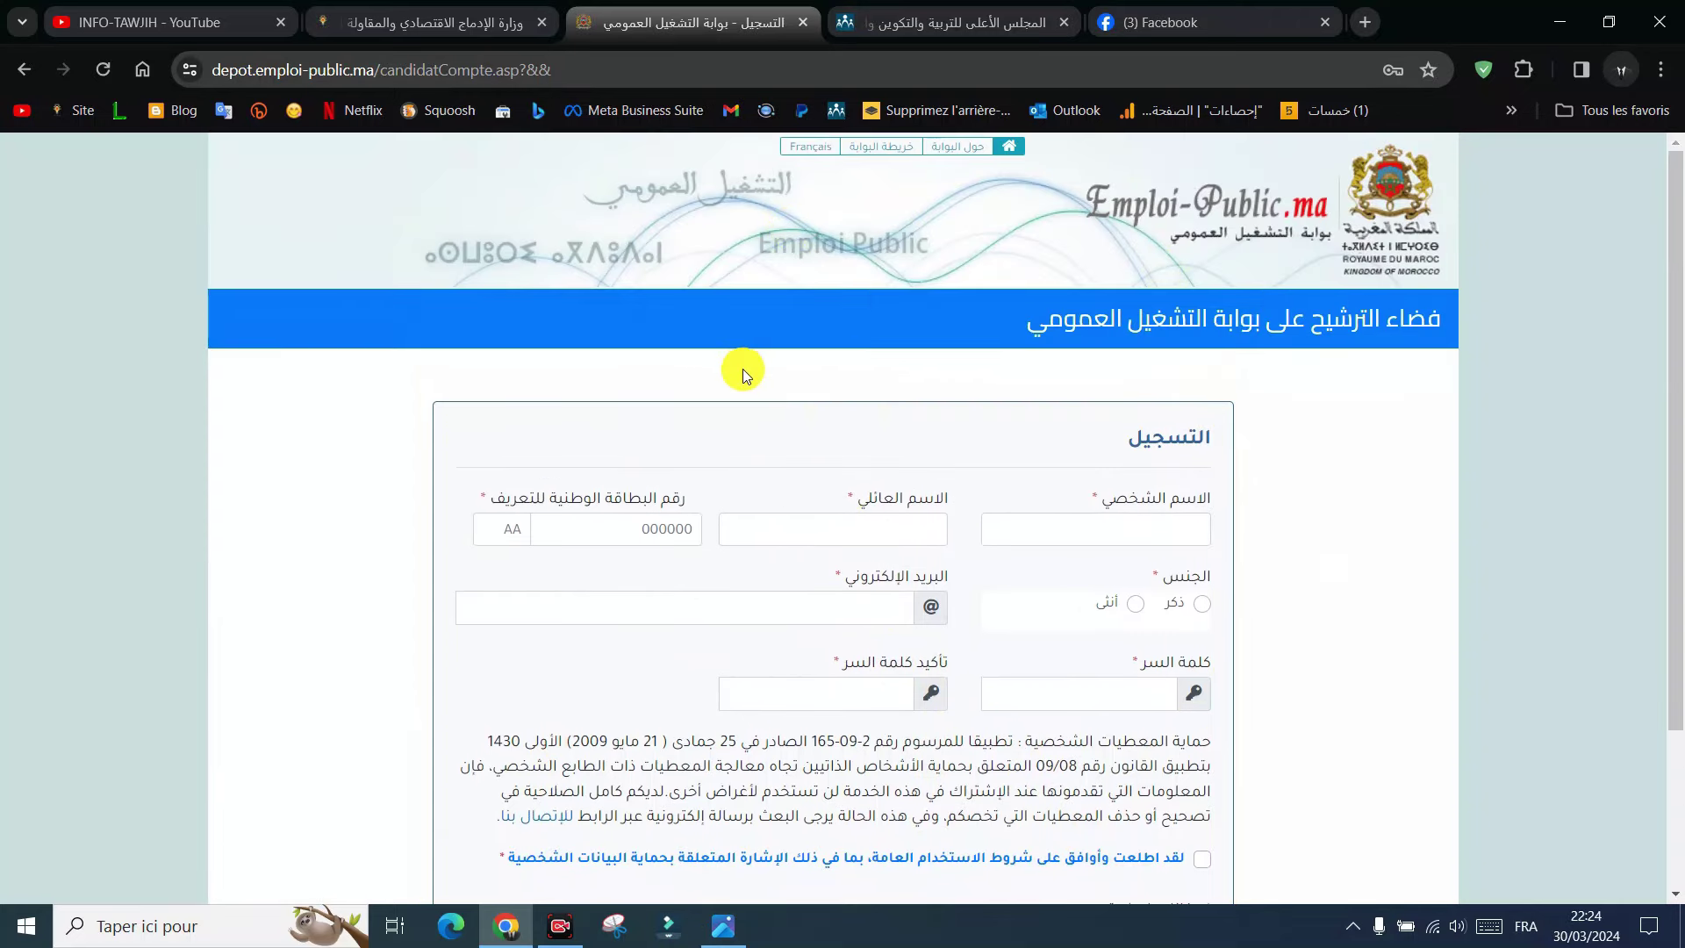
scroll(743, 369, "down", 3)
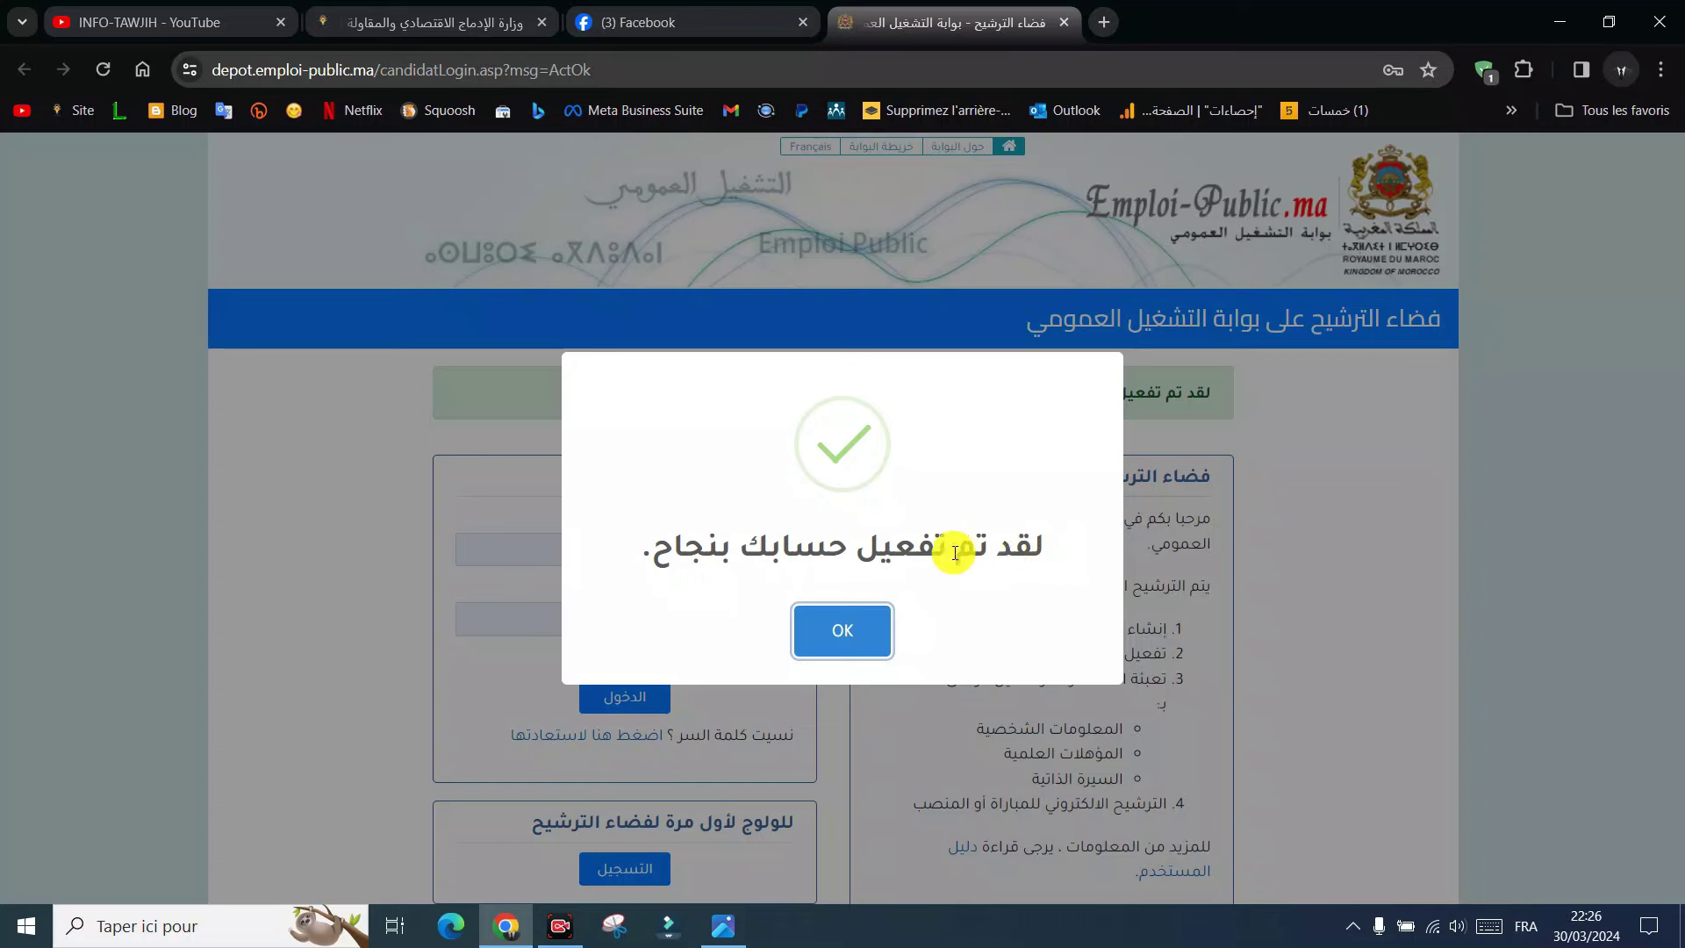
Dismiss the account activation message and log in to the candidate space with the filled-in credentials, enabling the remember-my-details option (حفظ بياناتي)
left_click(840, 625)
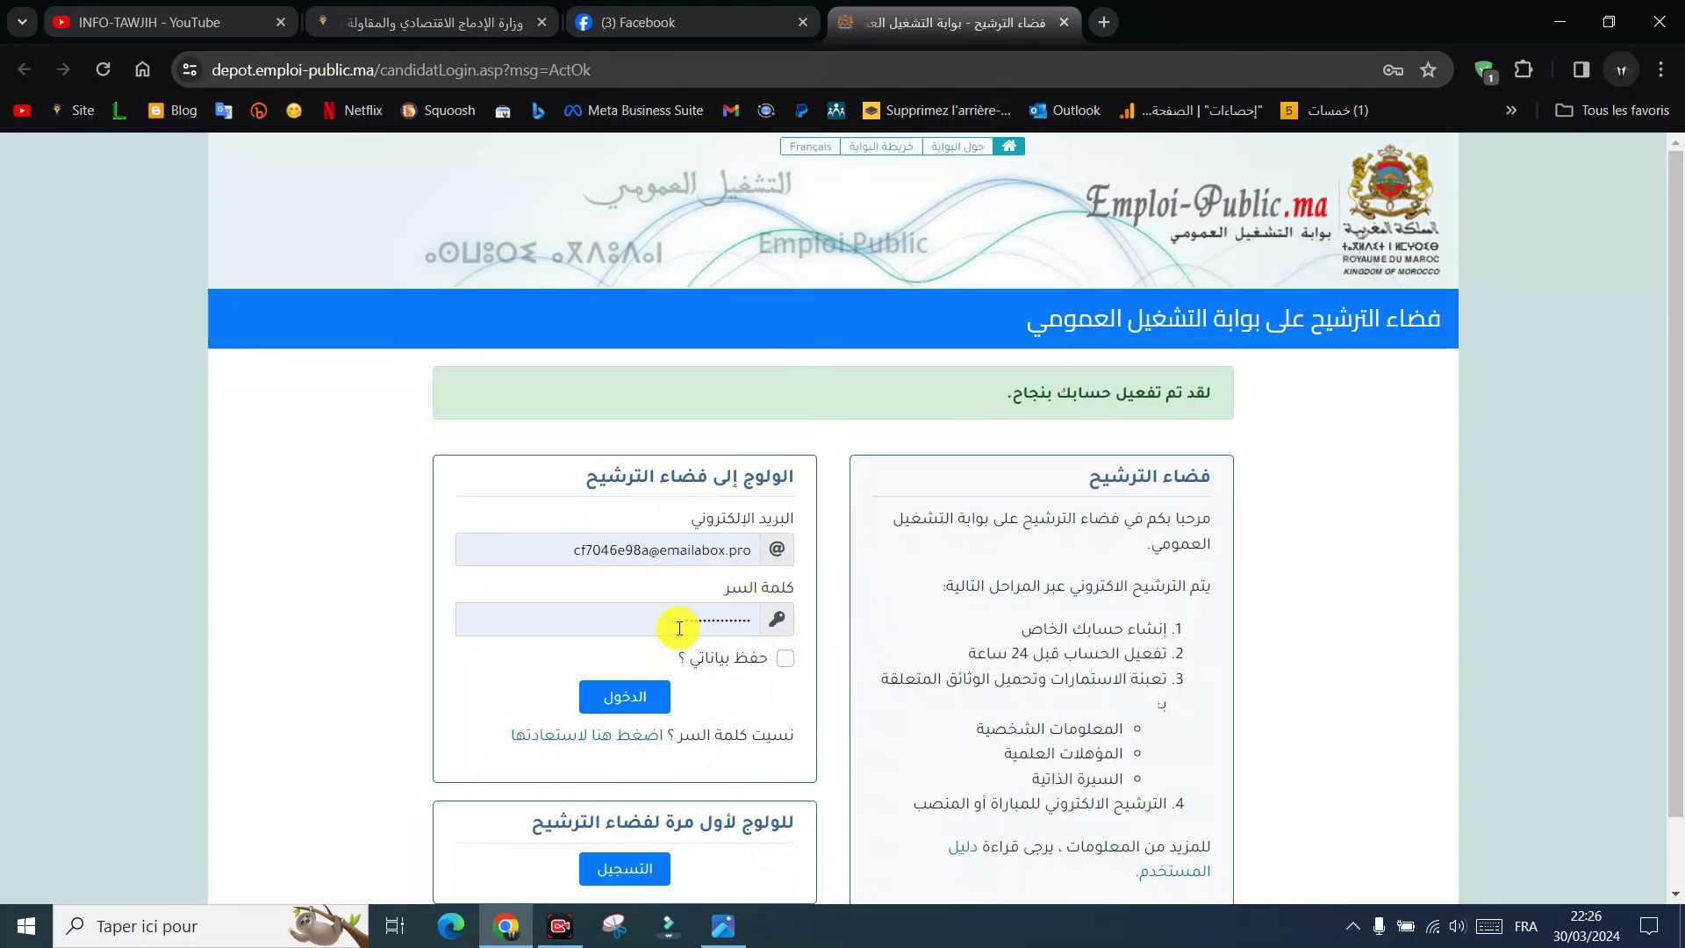
scroll(679, 628, "down", 1)
left_click(787, 580)
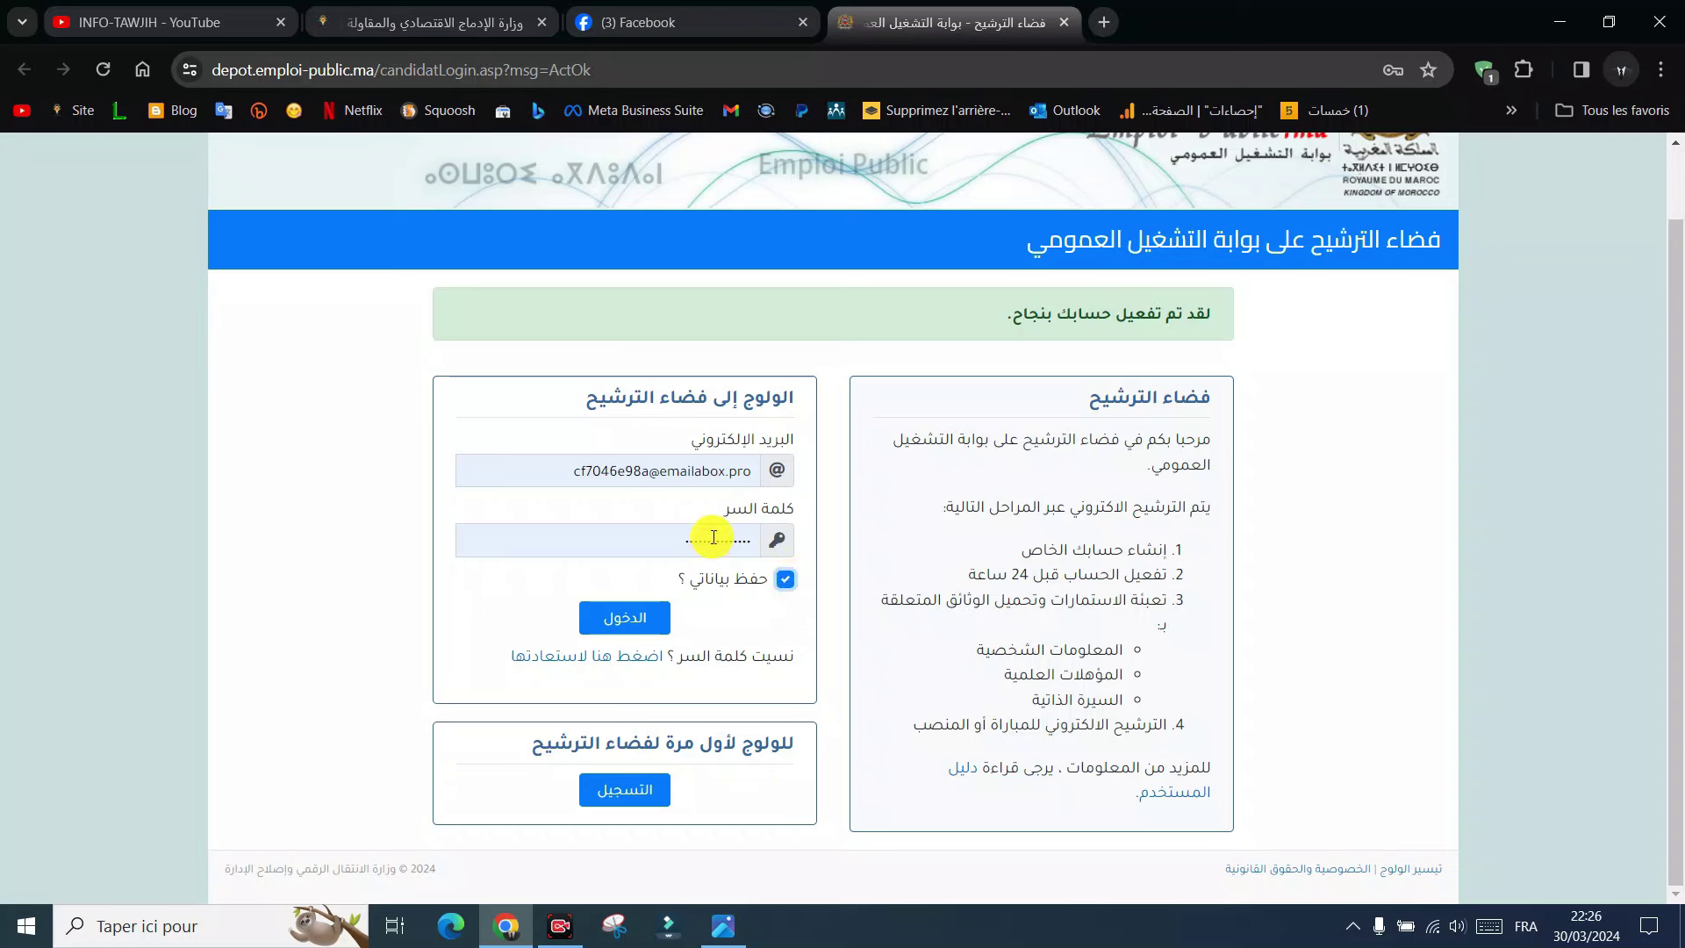
left_click(635, 624)
left_click(635, 624)
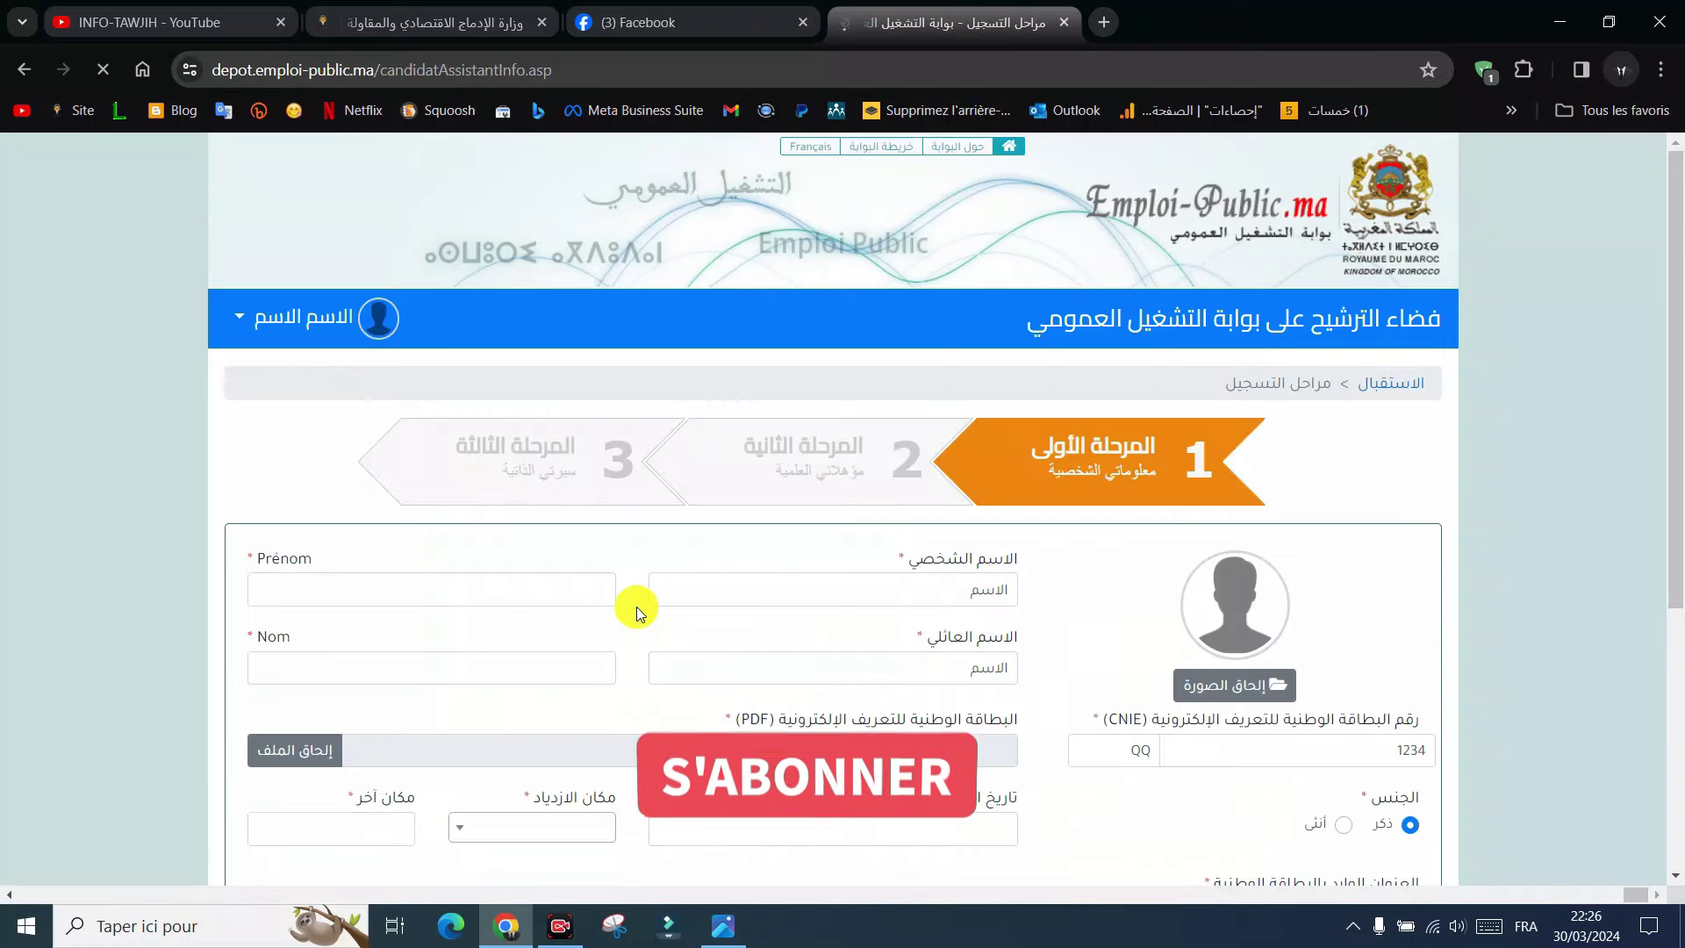
Attach the image وزارة-الداخلية.jpg as the candidate's photo in the personal information stage
scroll(1057, 498, "down", 3)
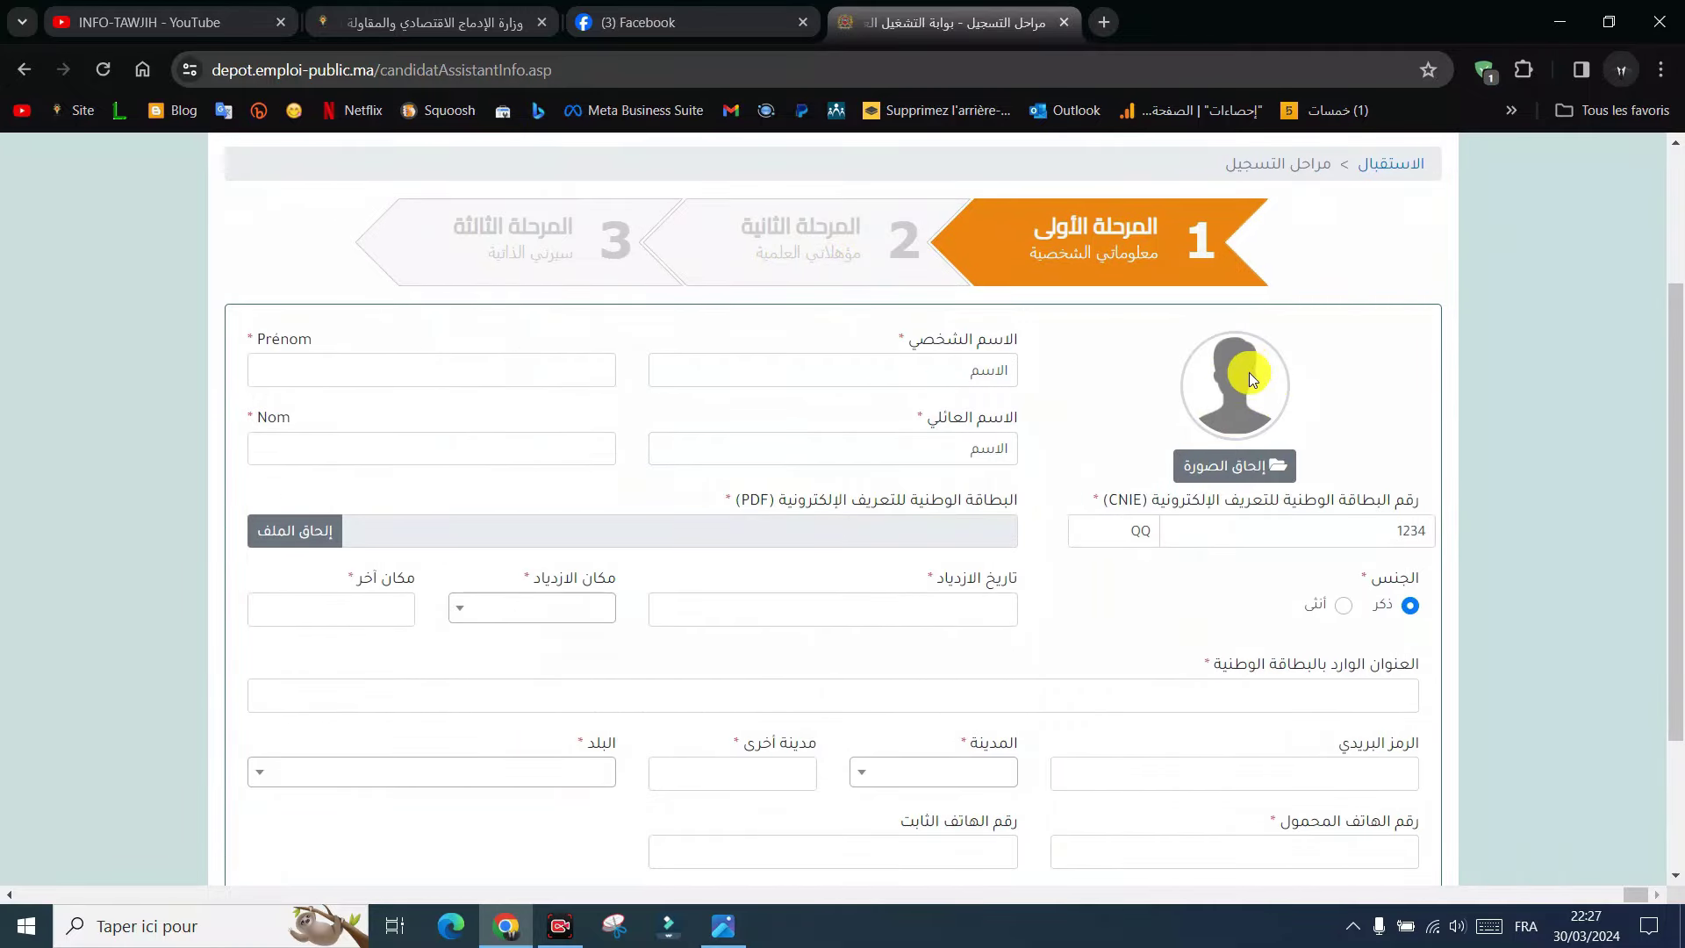
left_click(1261, 463)
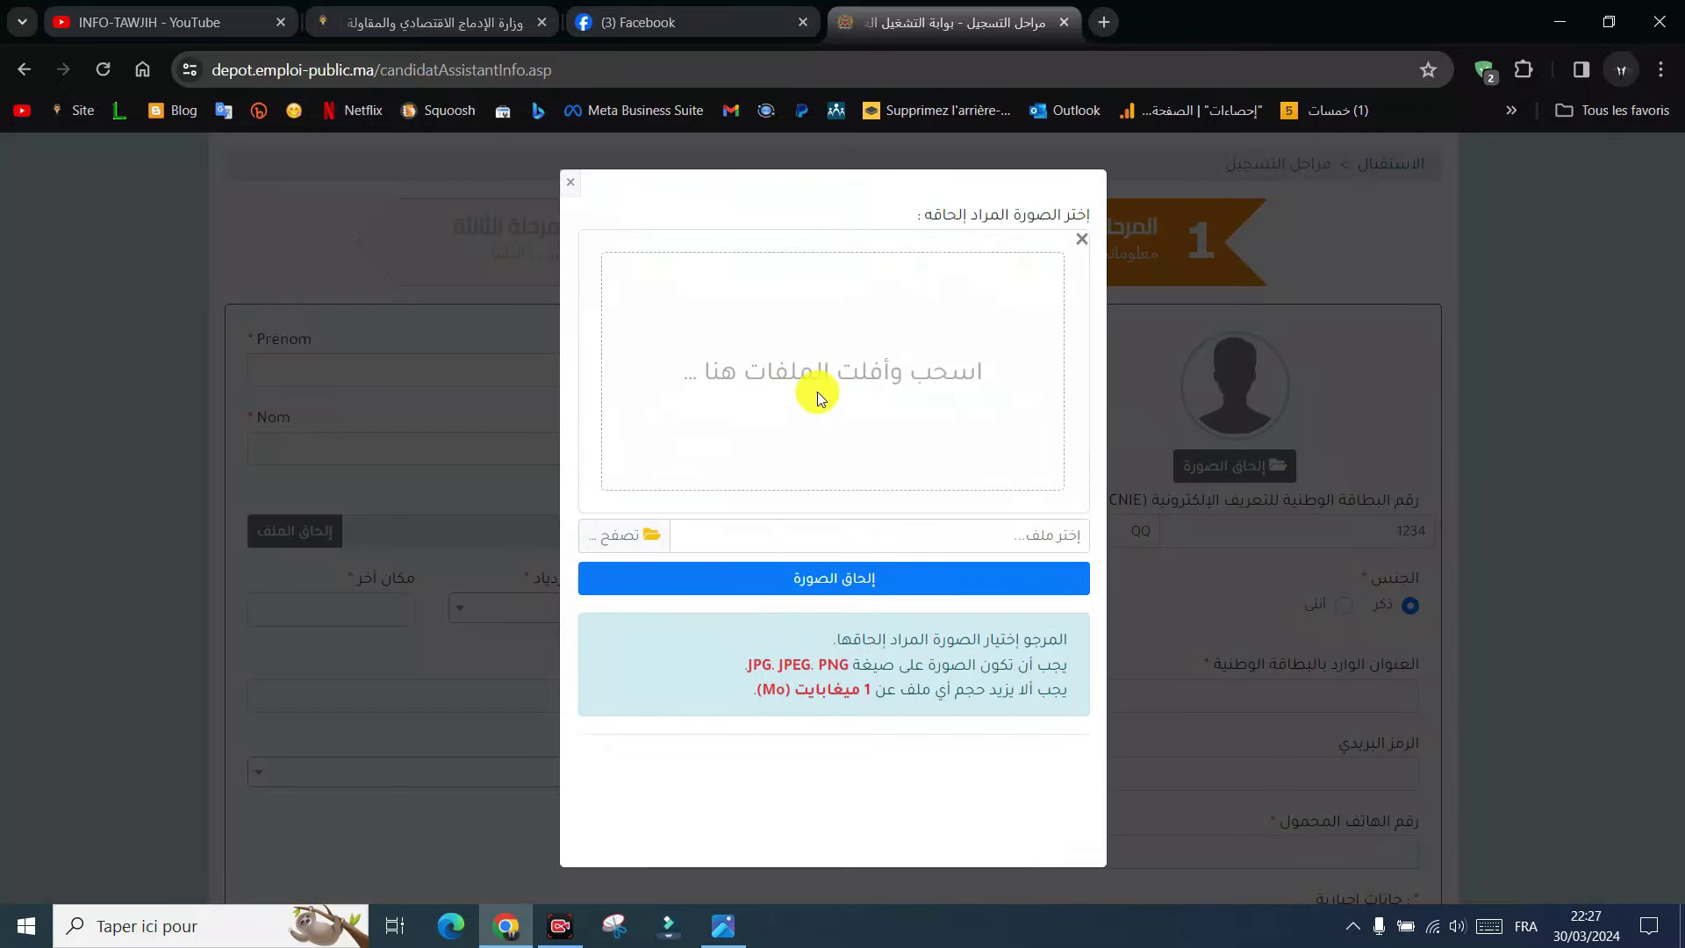
left_click(634, 535)
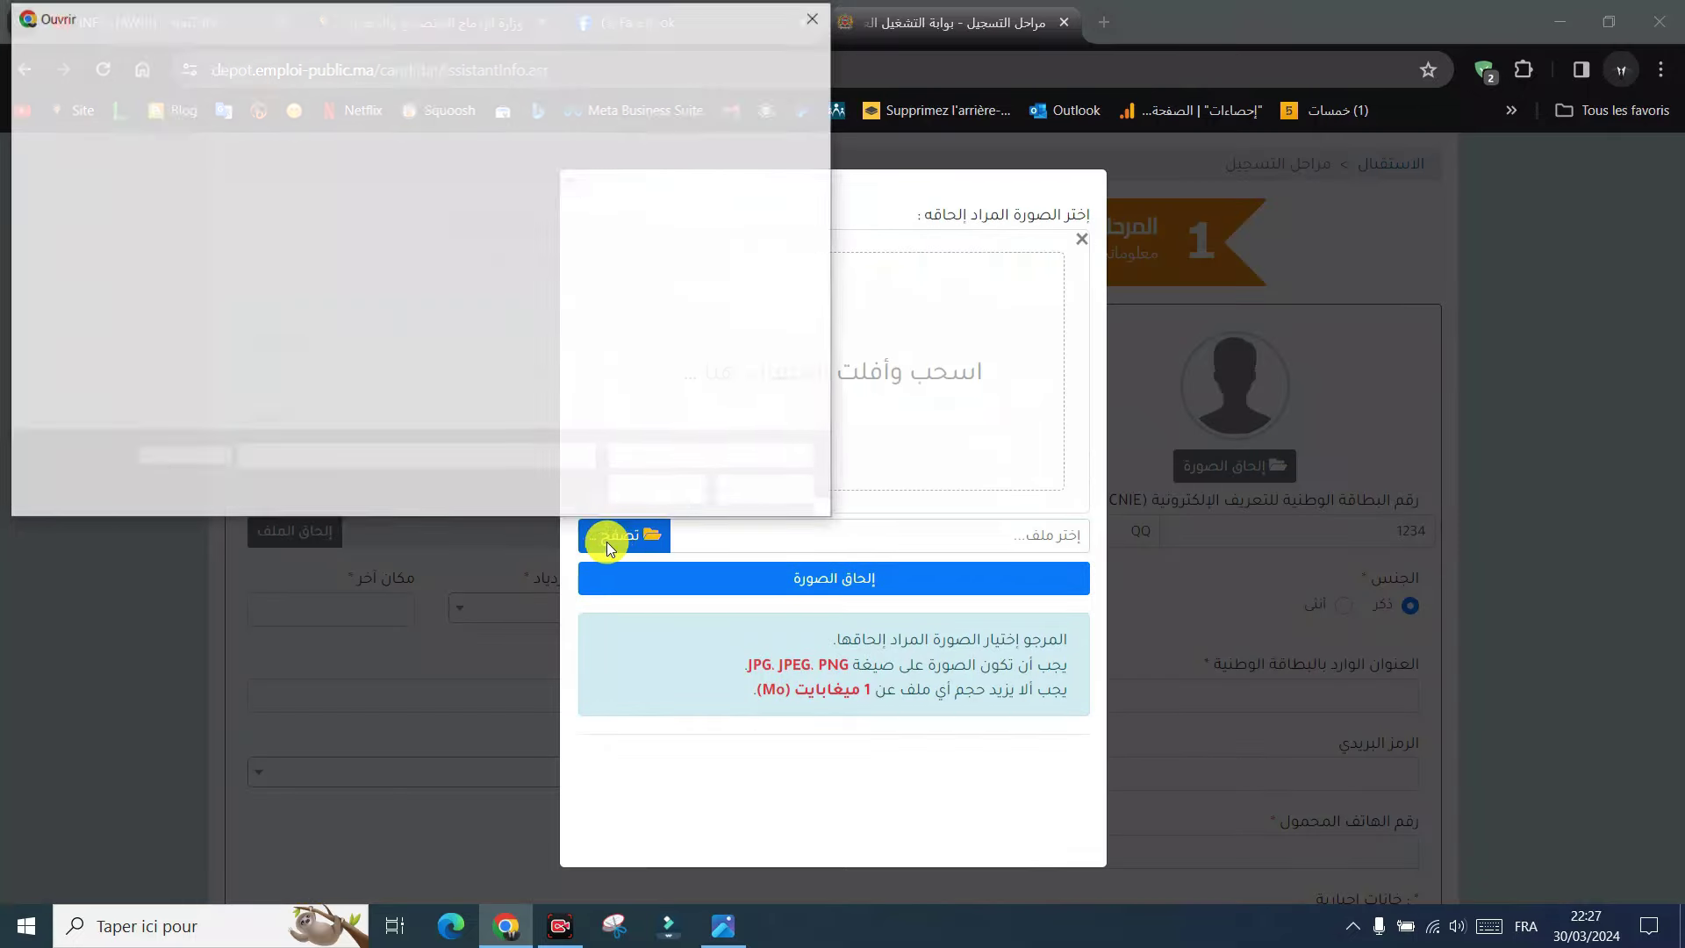
scroll(562, 327, "down", 3)
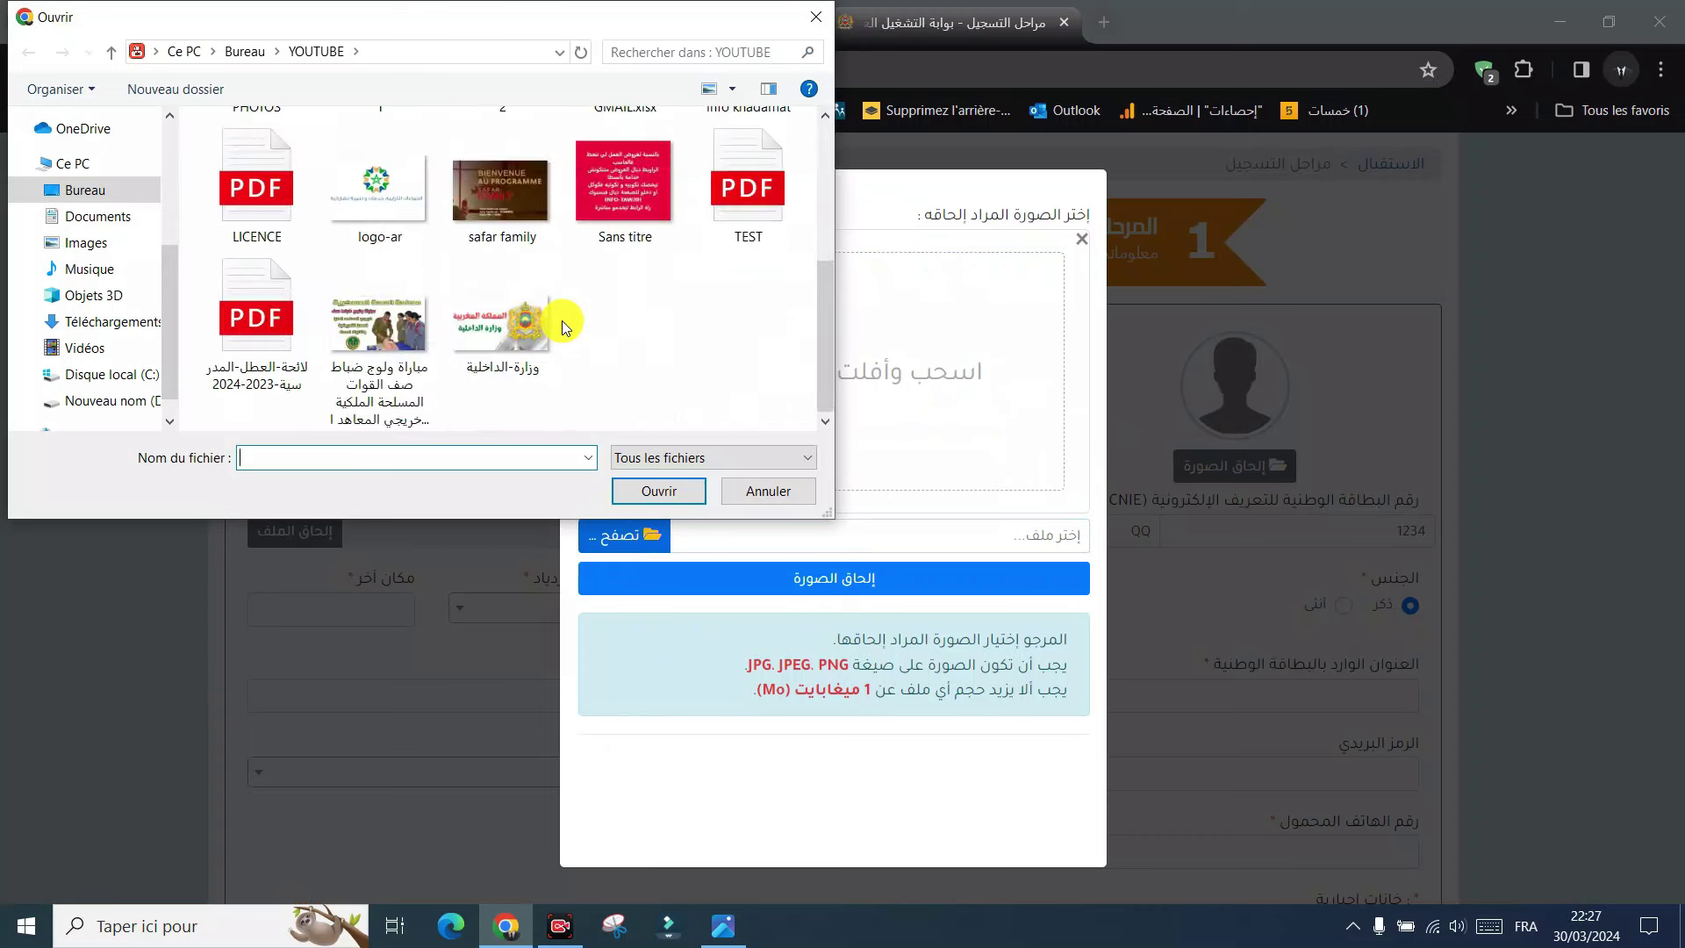
double_click(507, 319)
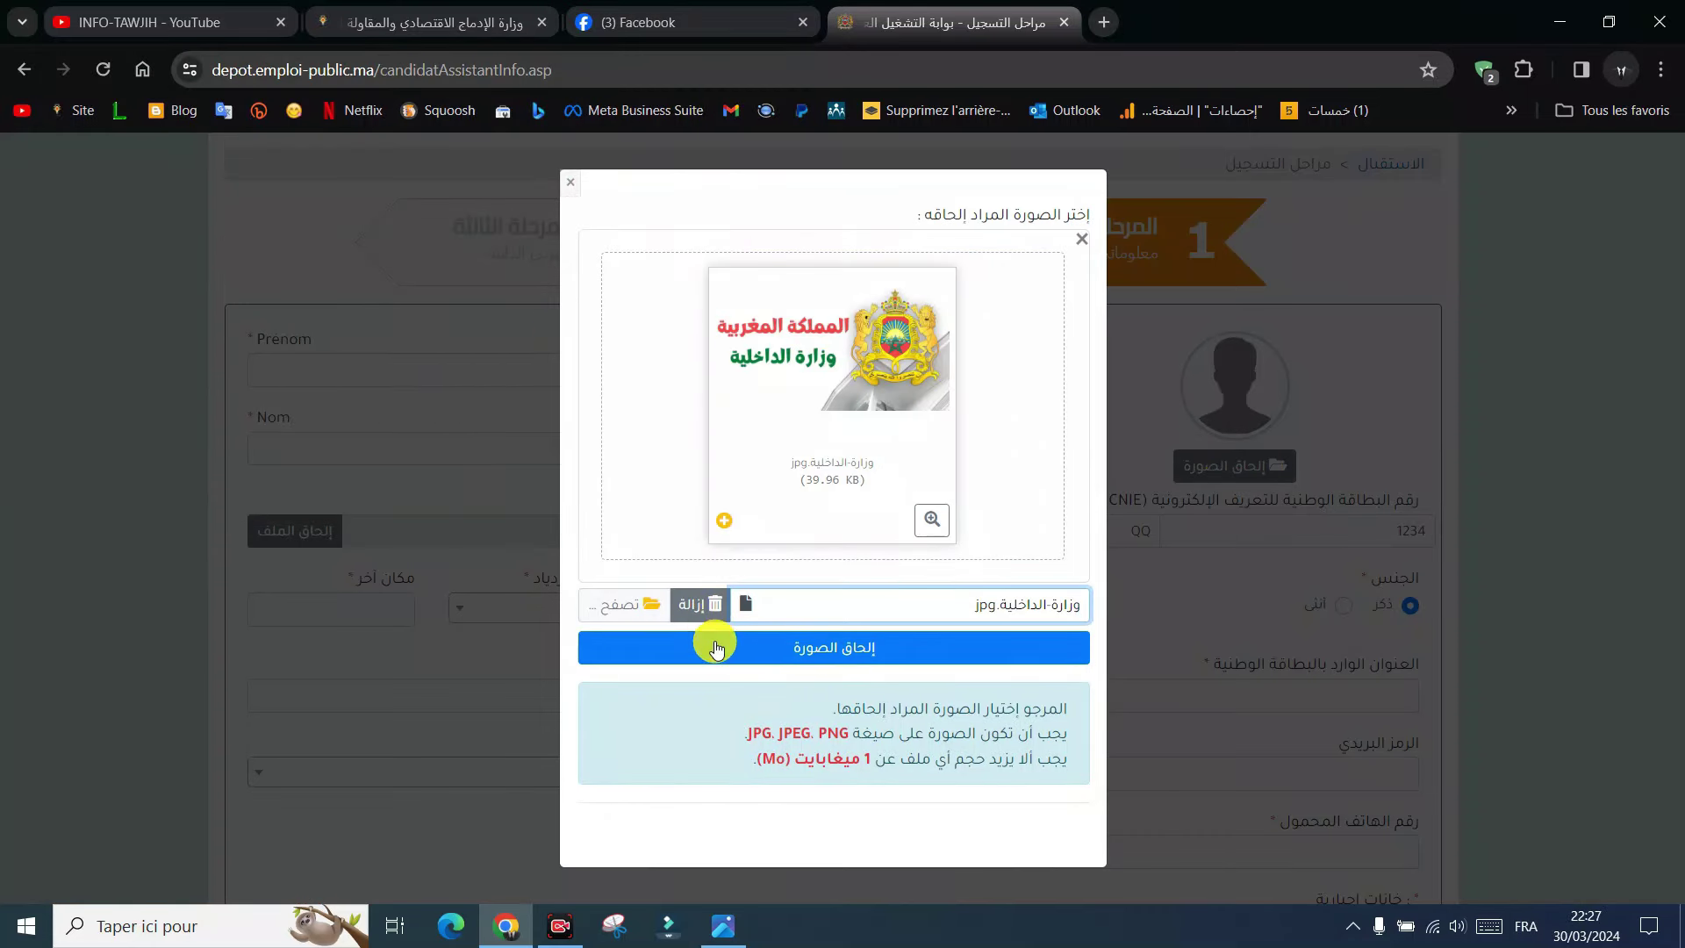
left_click(817, 649)
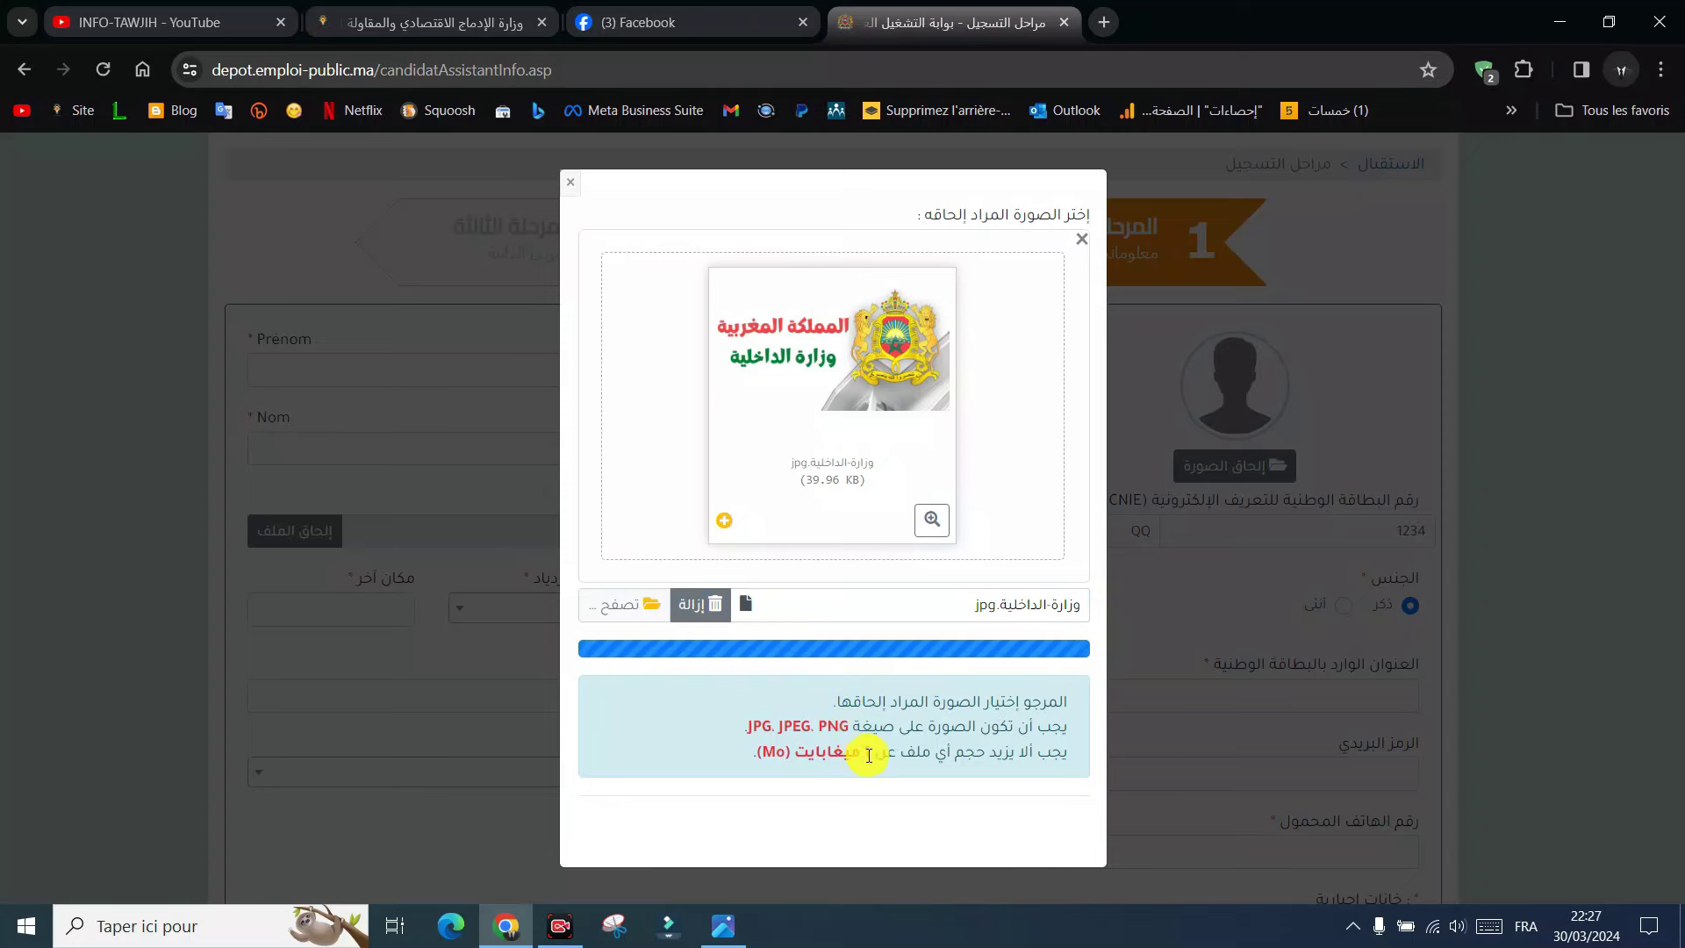
left_click(839, 718)
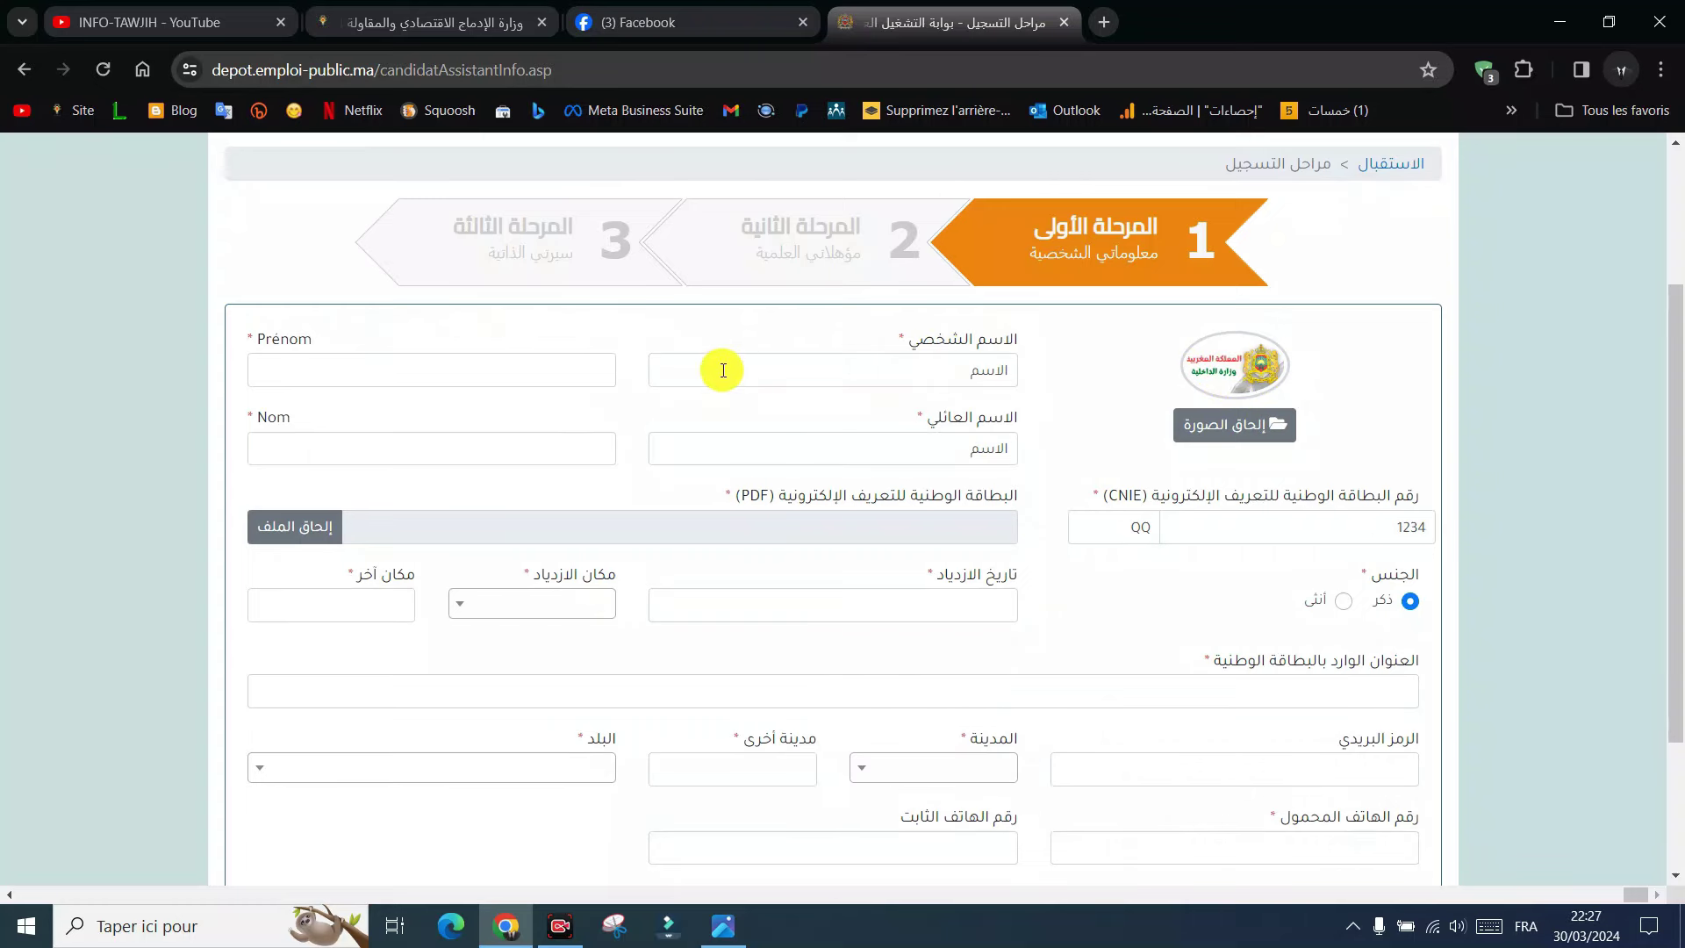
Attach TEST.pdf from the YOUTUBE folder as the electronic national identity card file
scroll(843, 450, "down", 1)
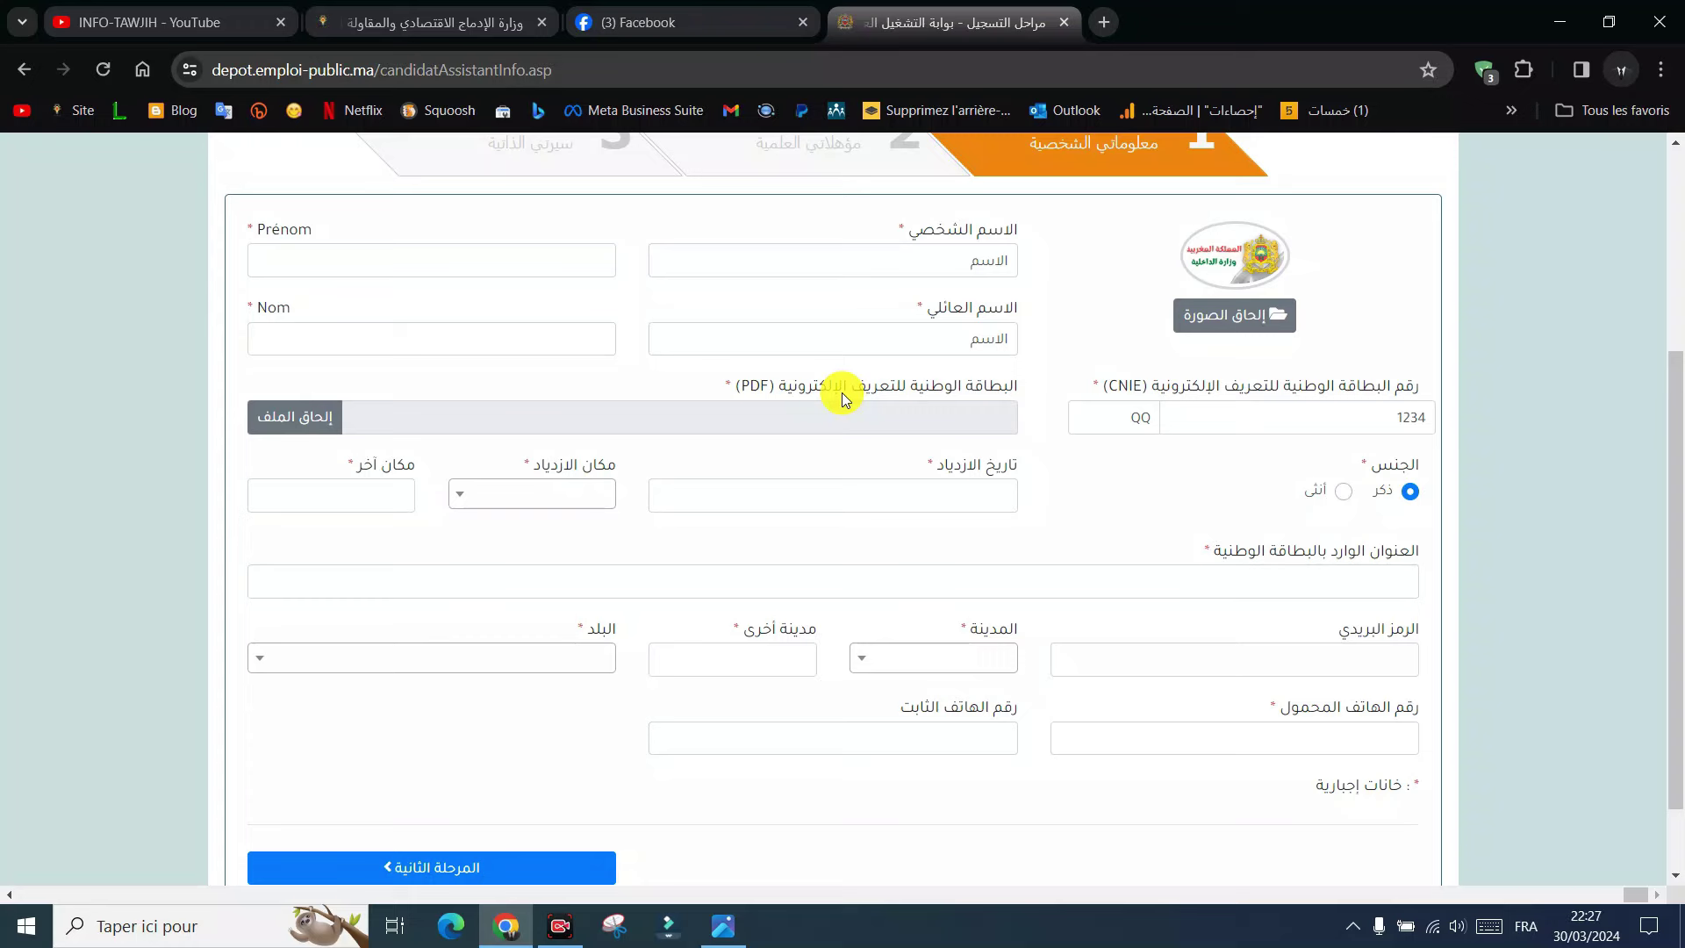
left_click(295, 416)
left_click(835, 488)
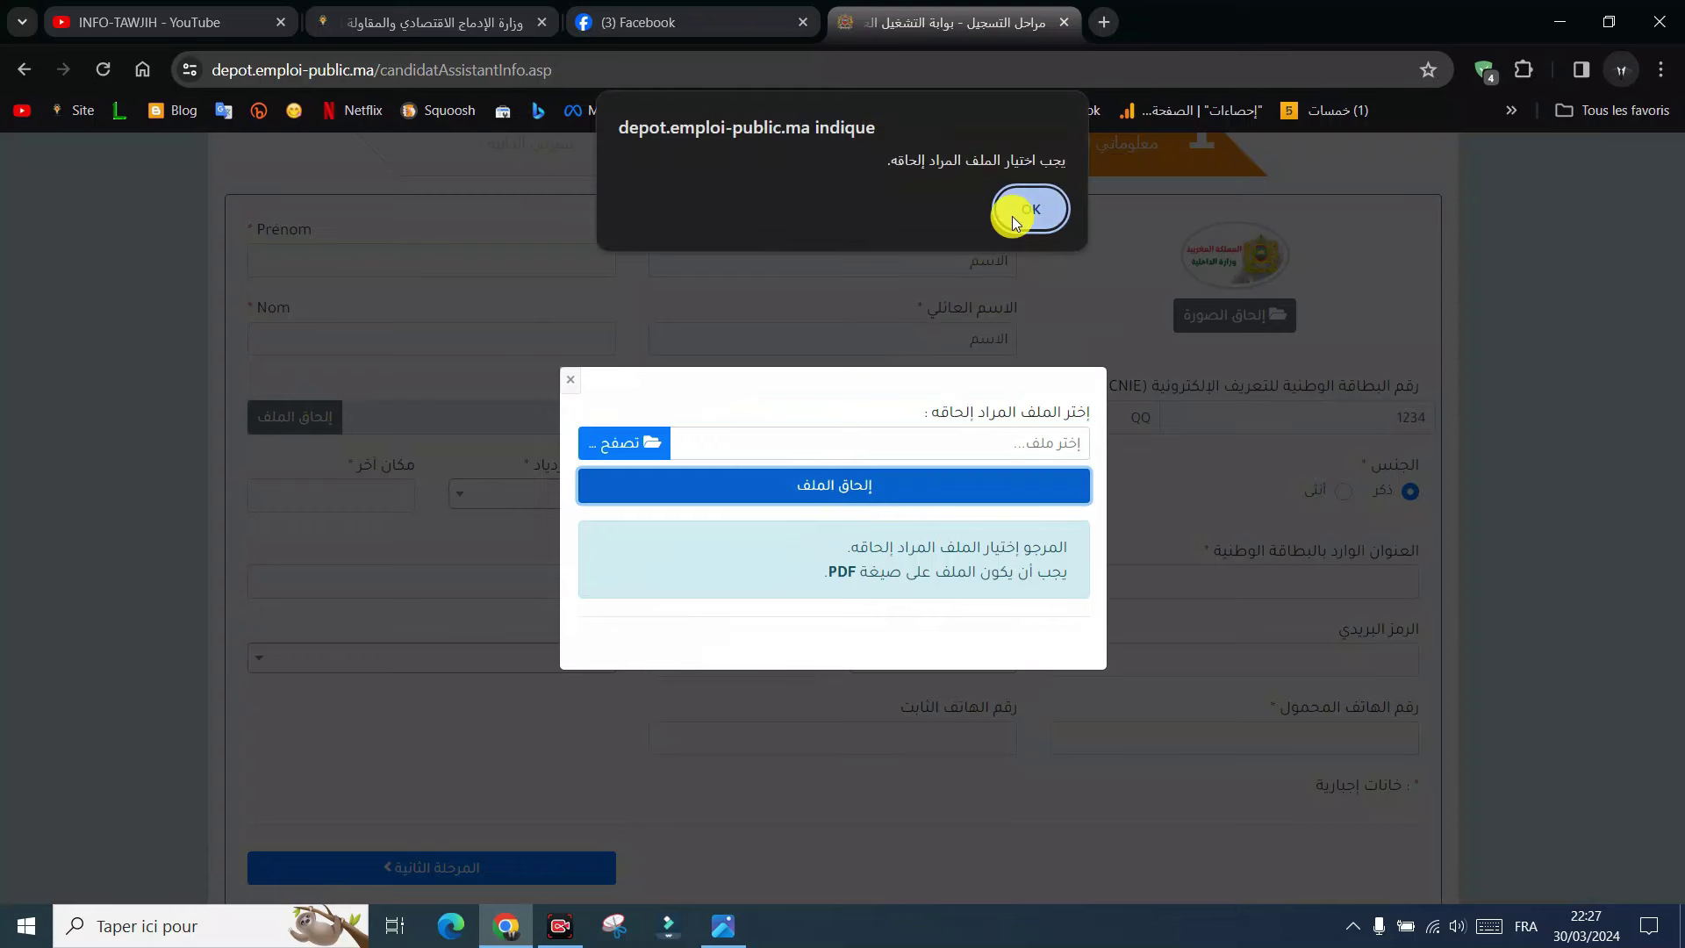
left_click(1034, 202)
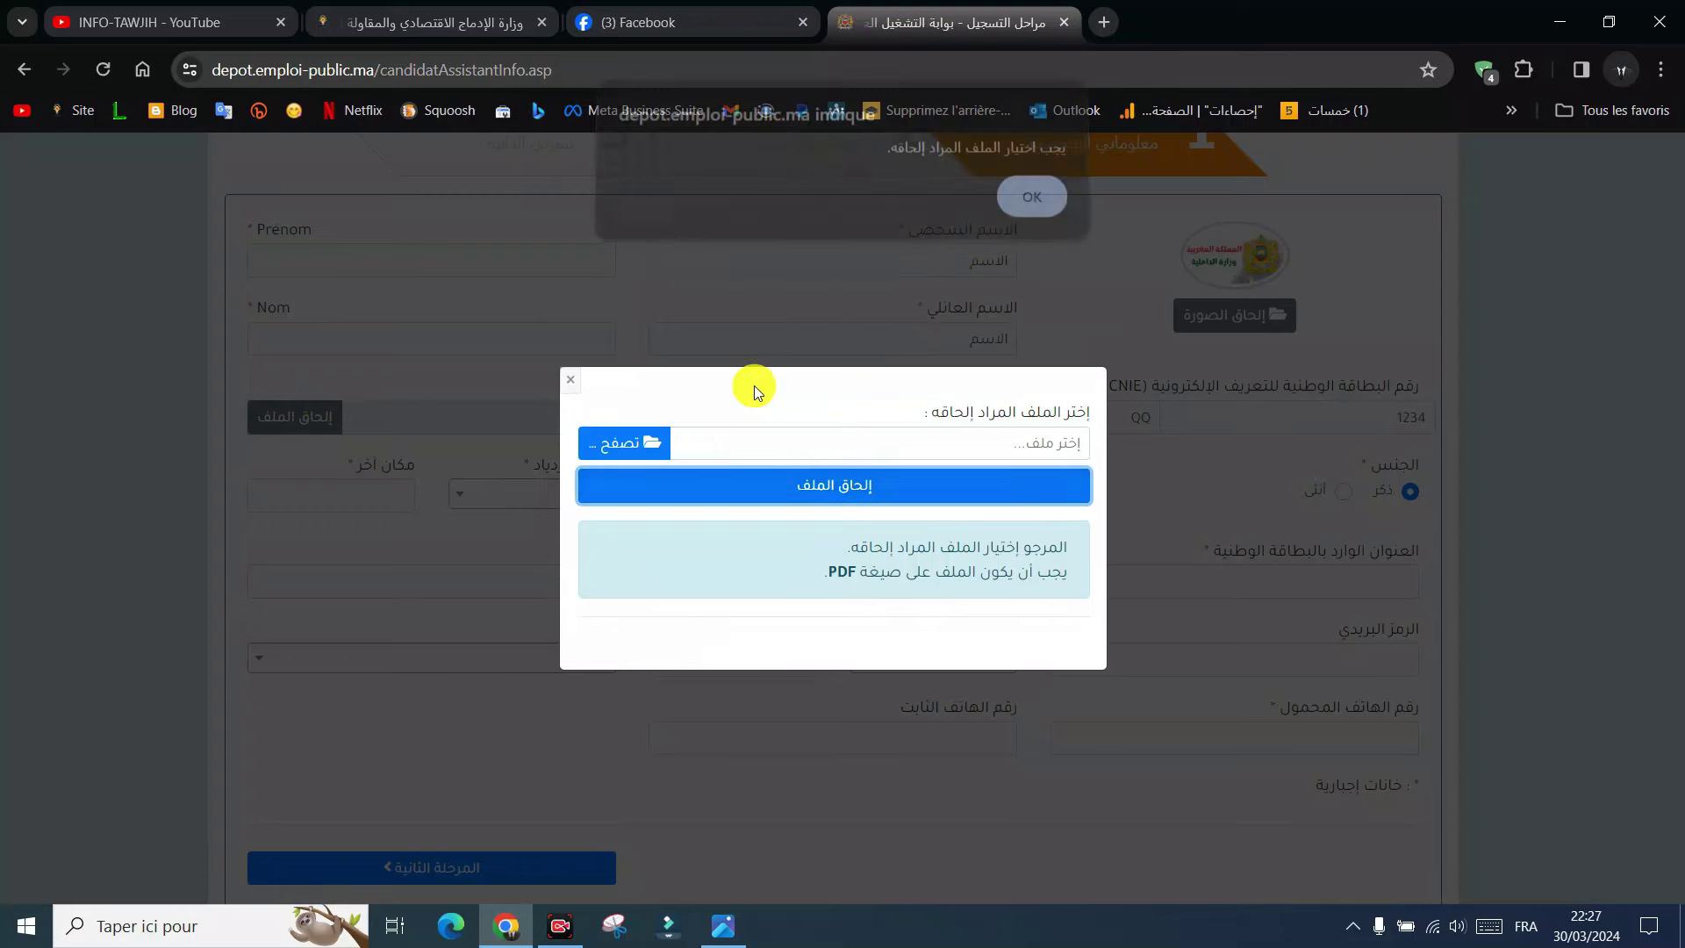
left_click(650, 445)
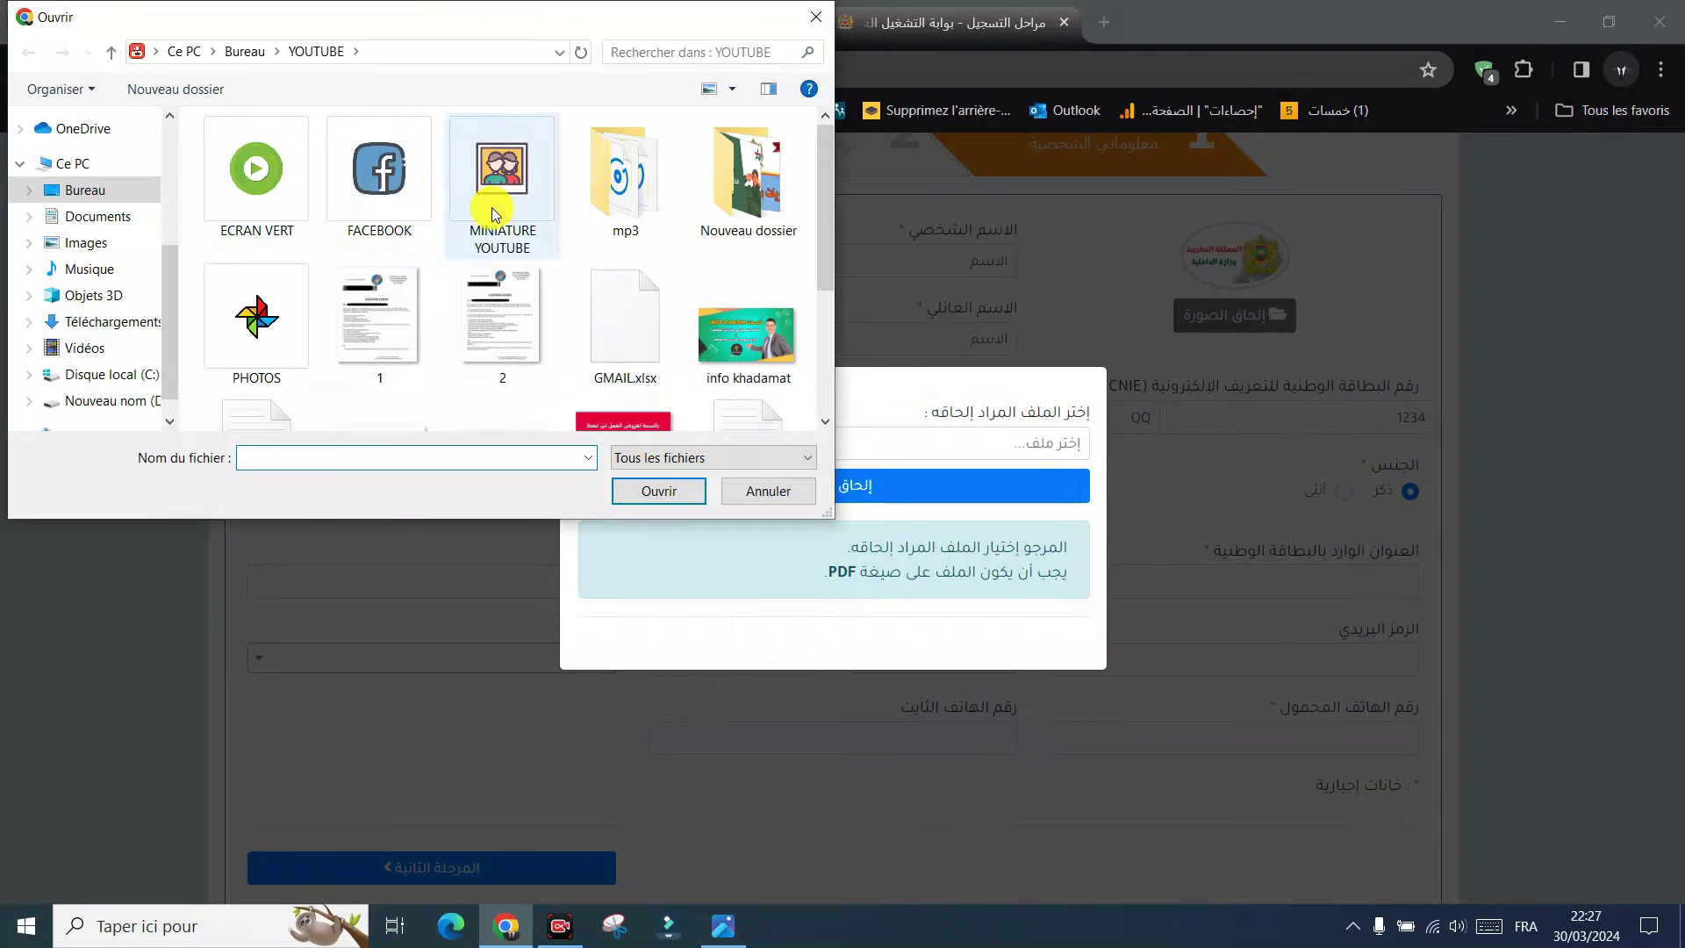
left_click(103, 195)
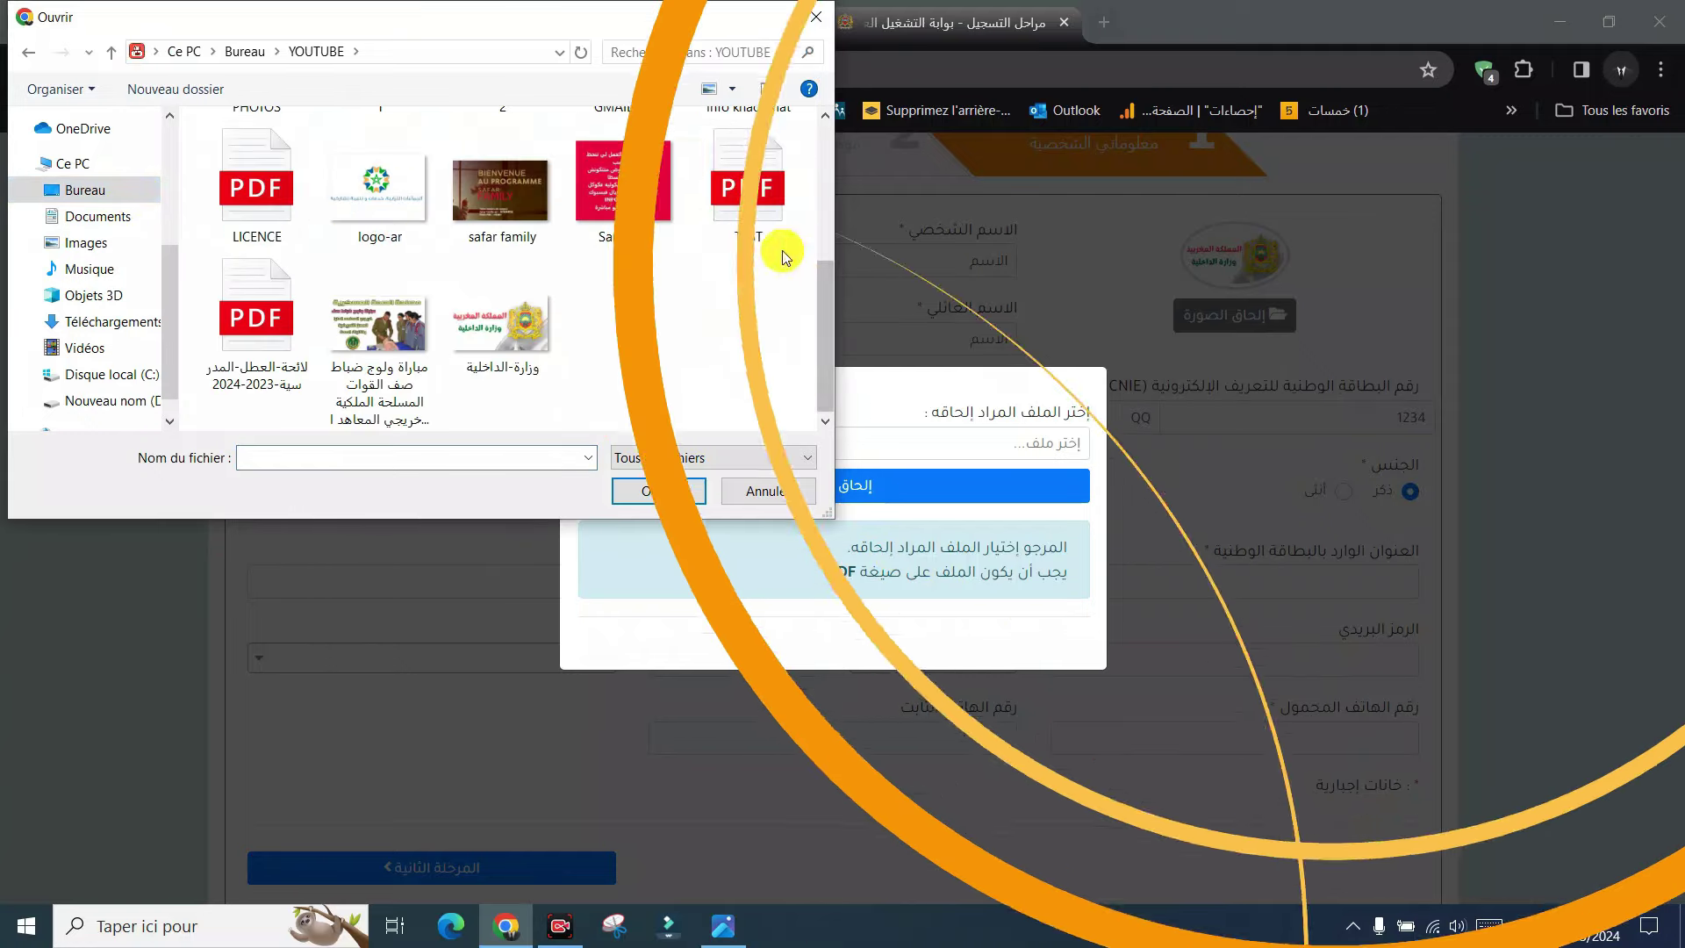
double_click(755, 204)
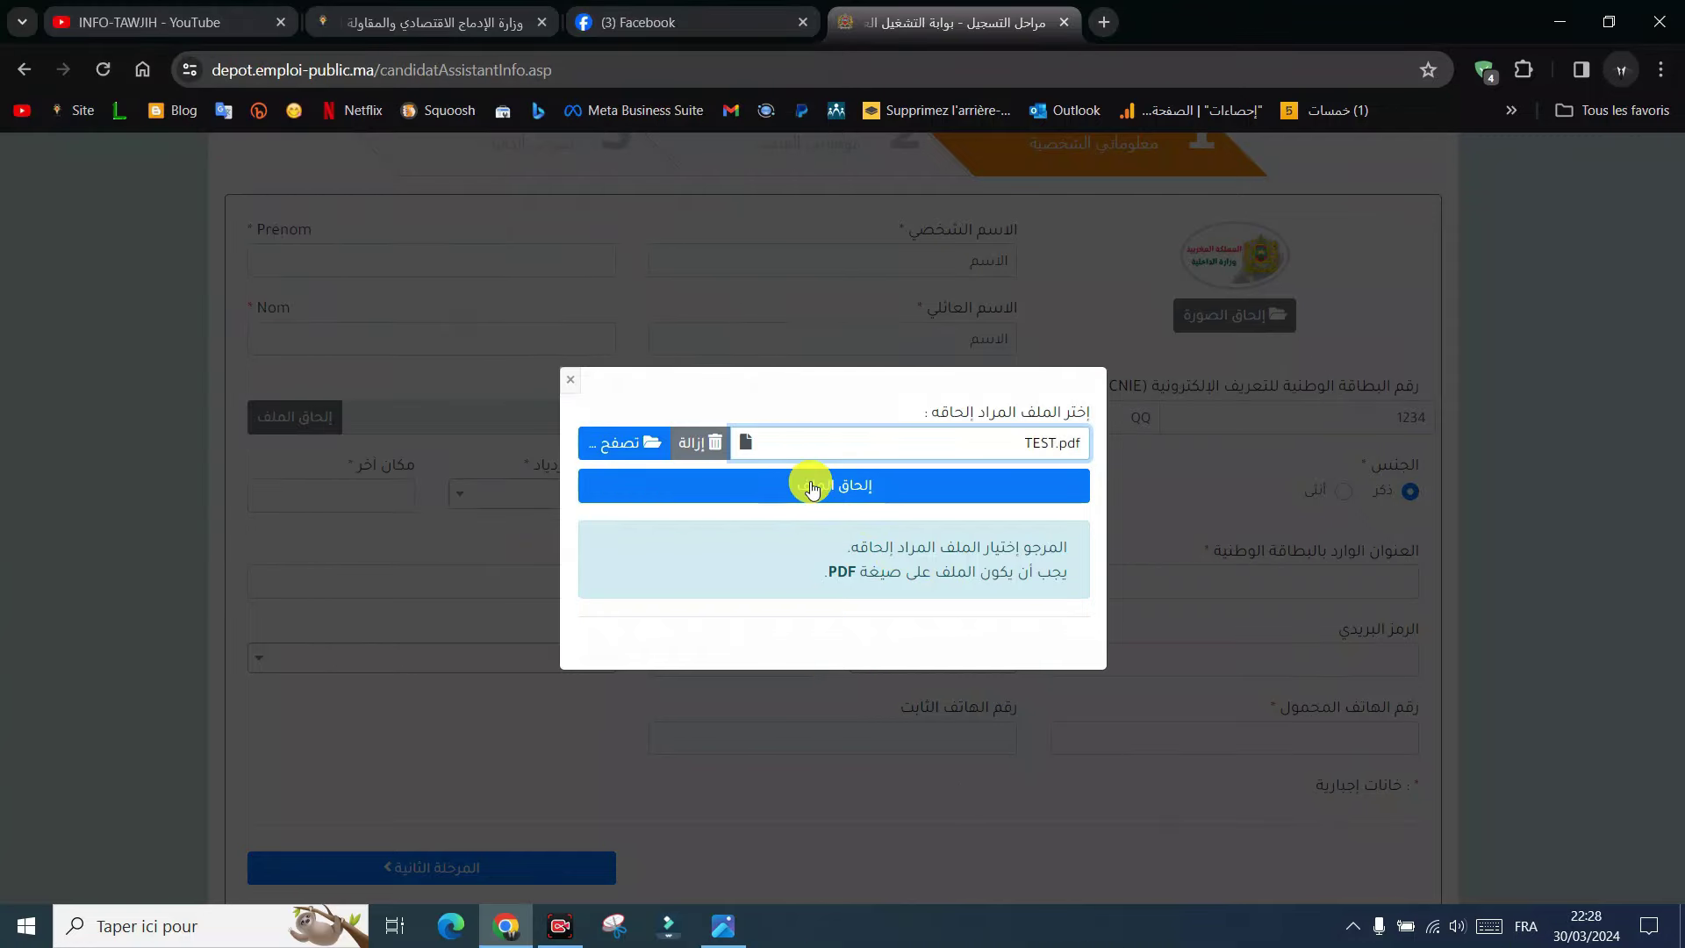
left_click(812, 489)
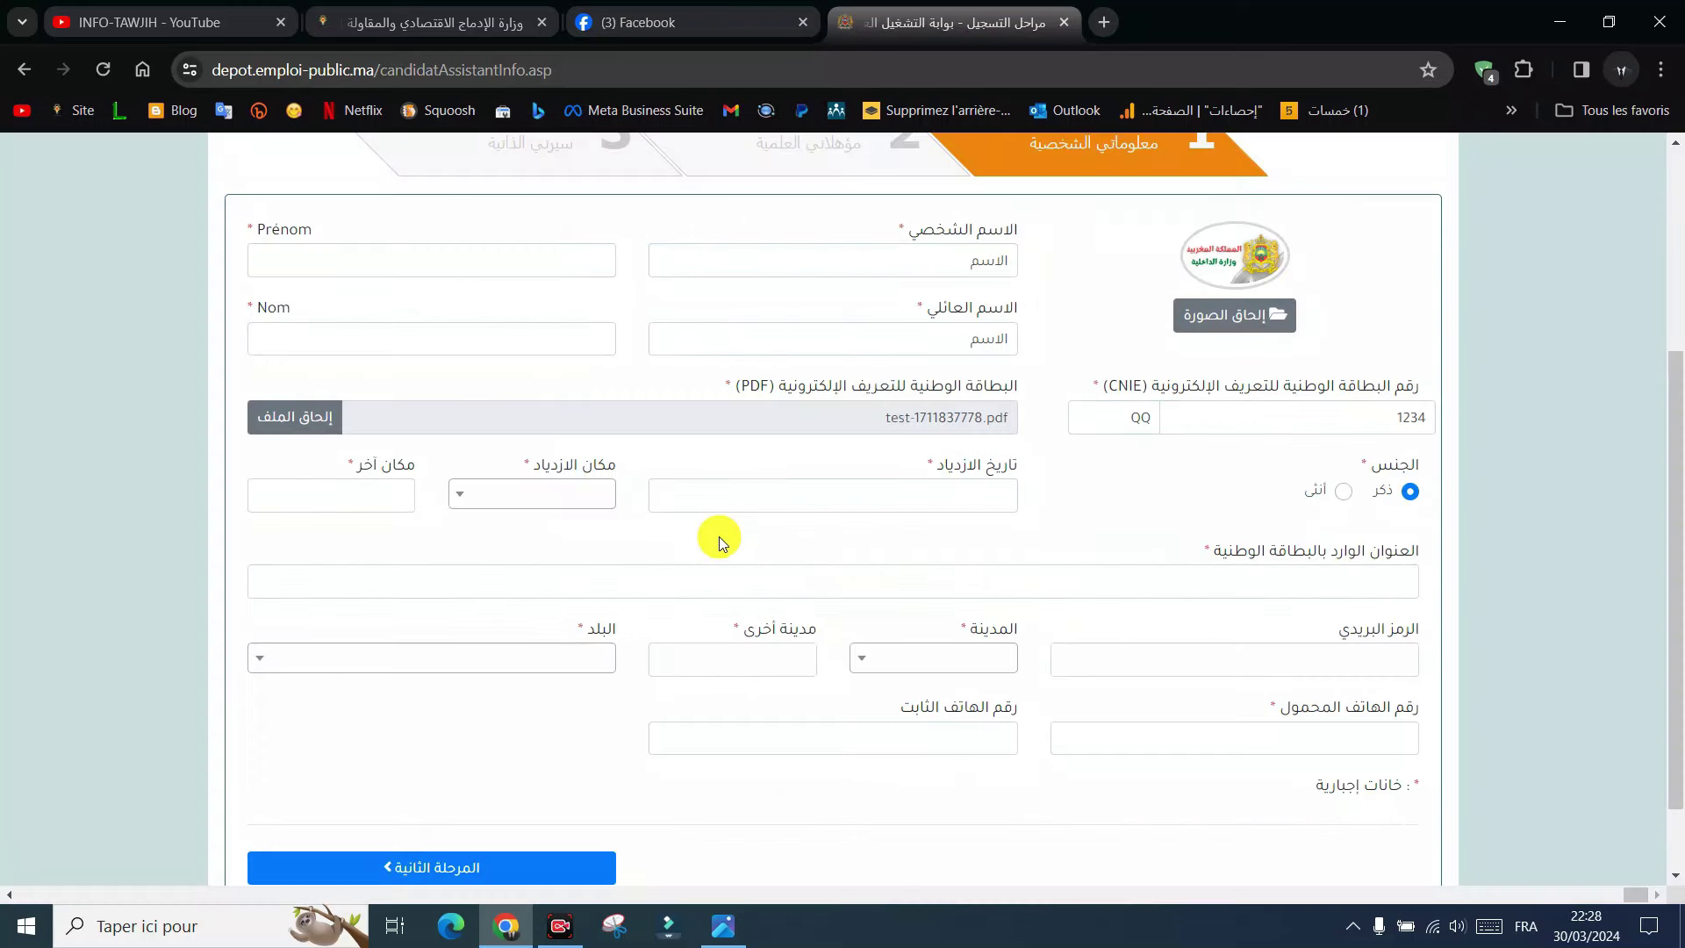
Try the other-place option (مكان آخر) for the place of birth, and set the place of birth to وادي الذهب
scroll(933, 491, "down", 2)
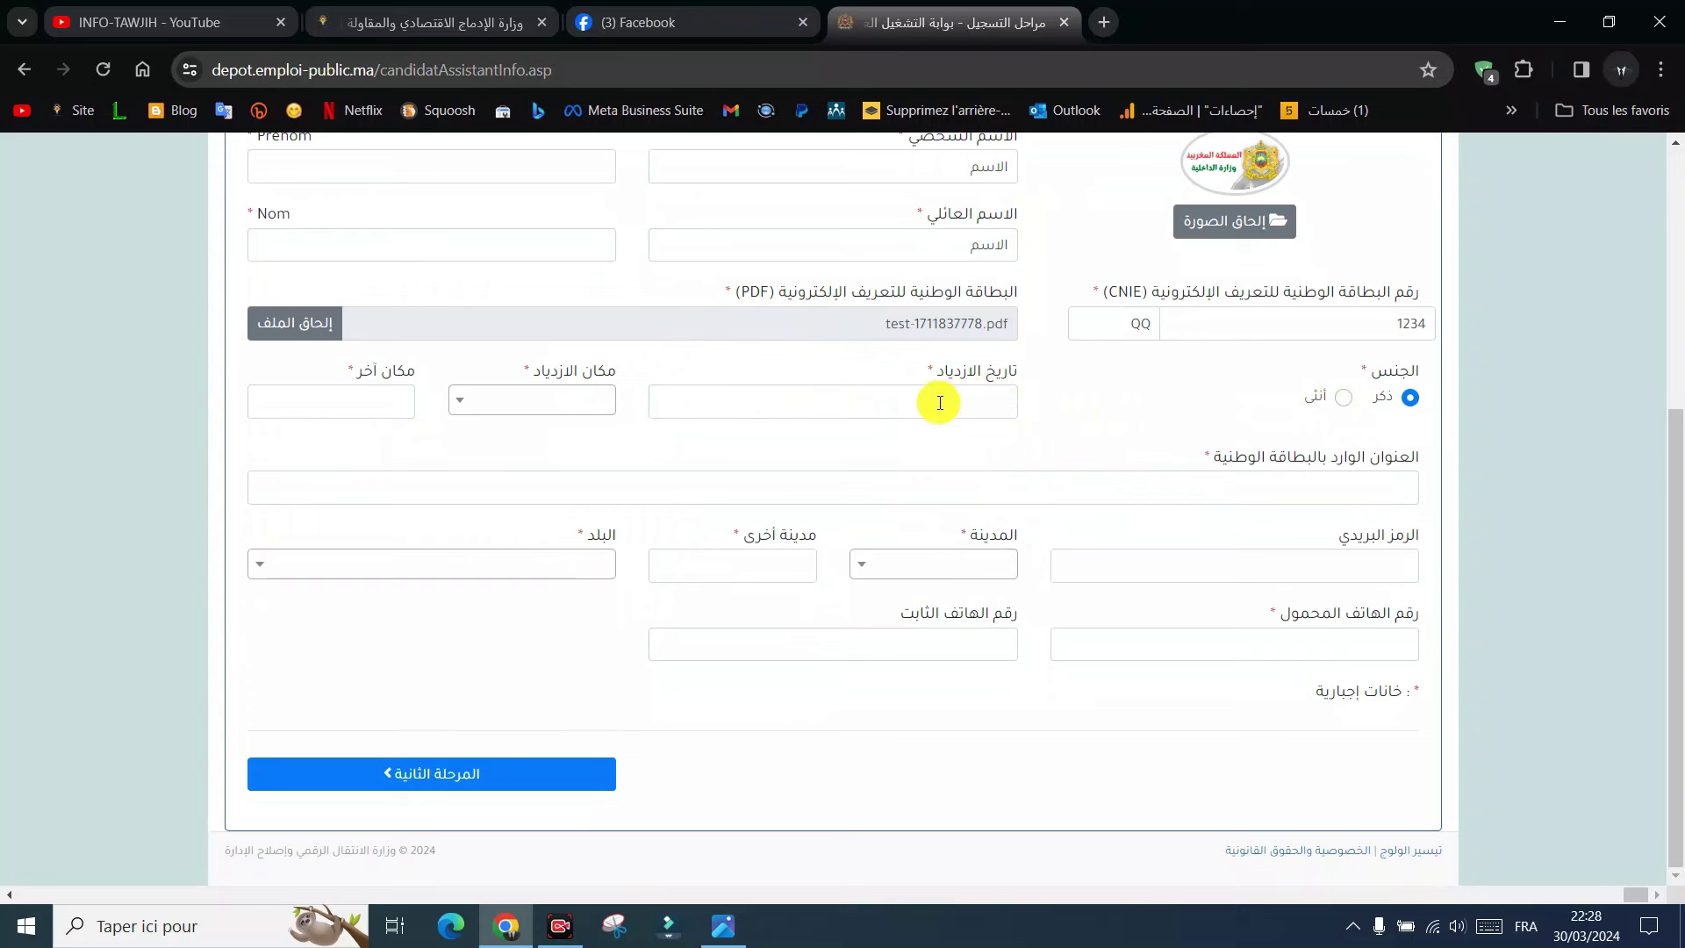
left_click(463, 406)
scroll(531, 544, "down", 20)
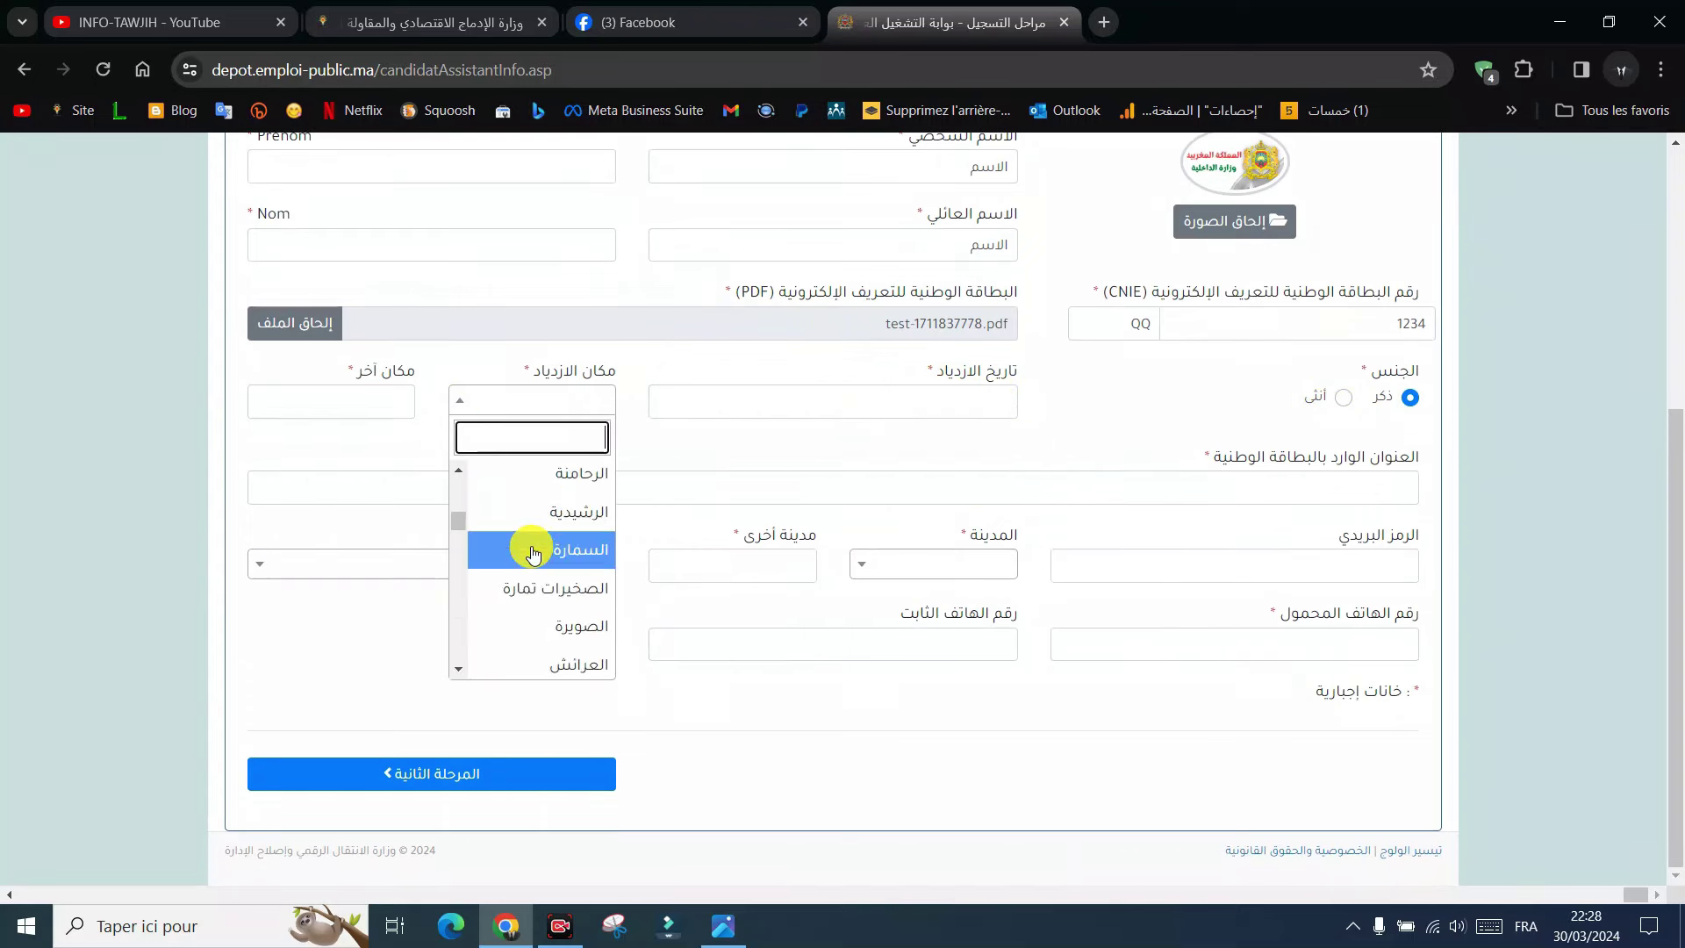
scroll(534, 562, "down", 2)
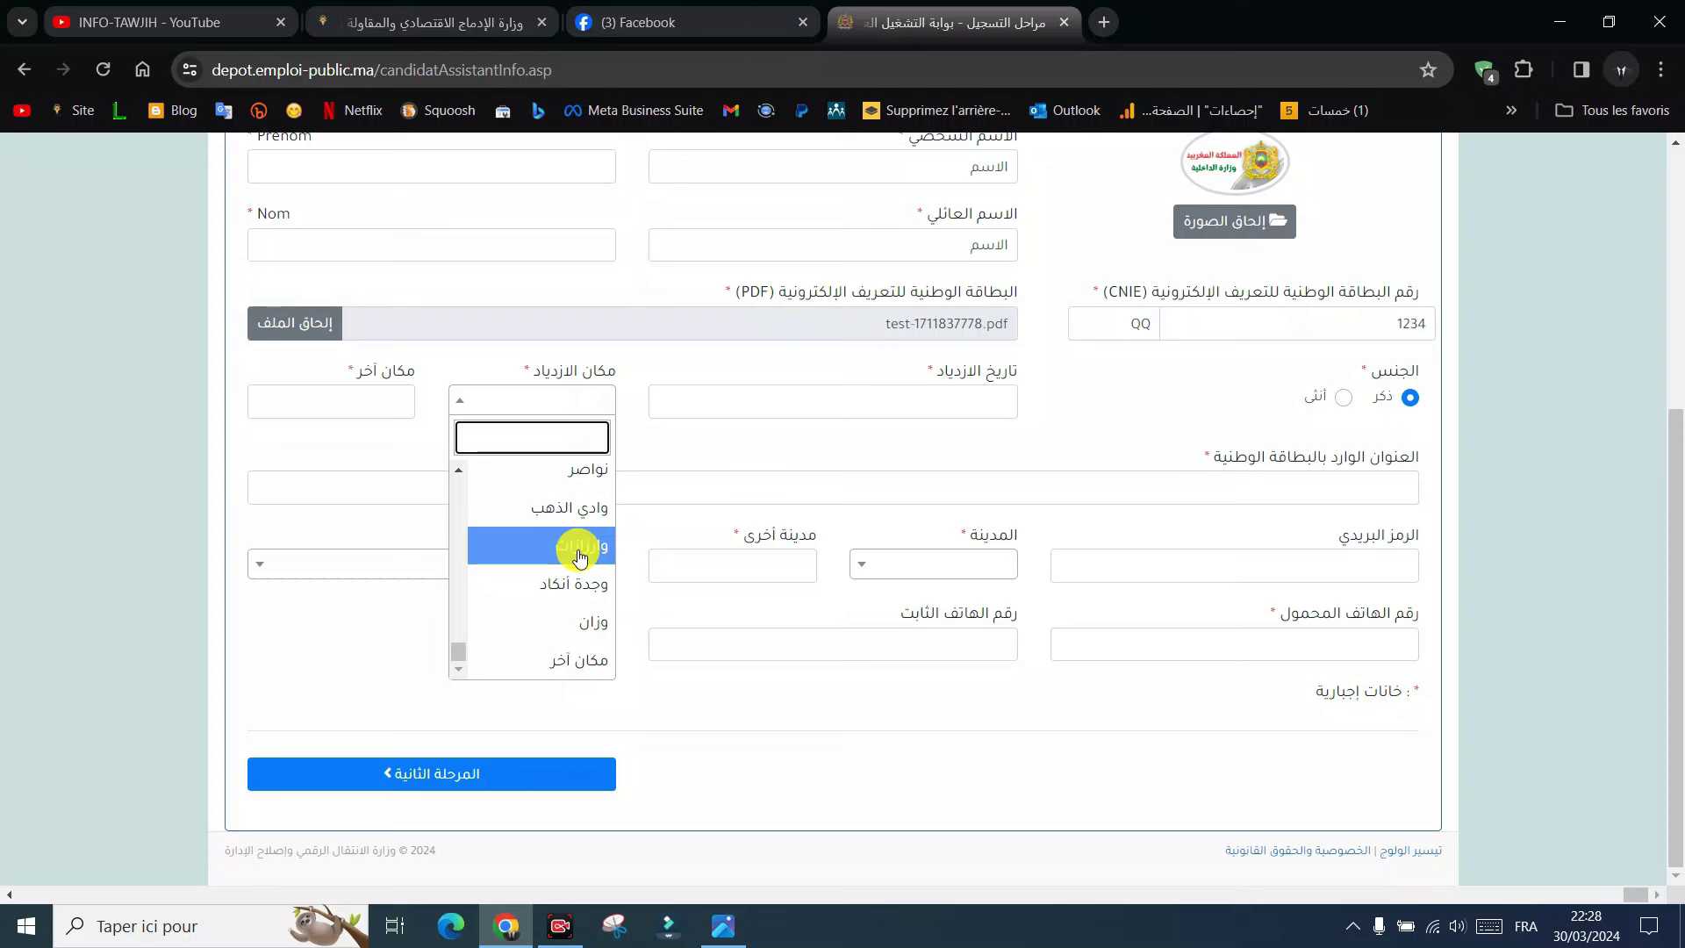
left_click(578, 660)
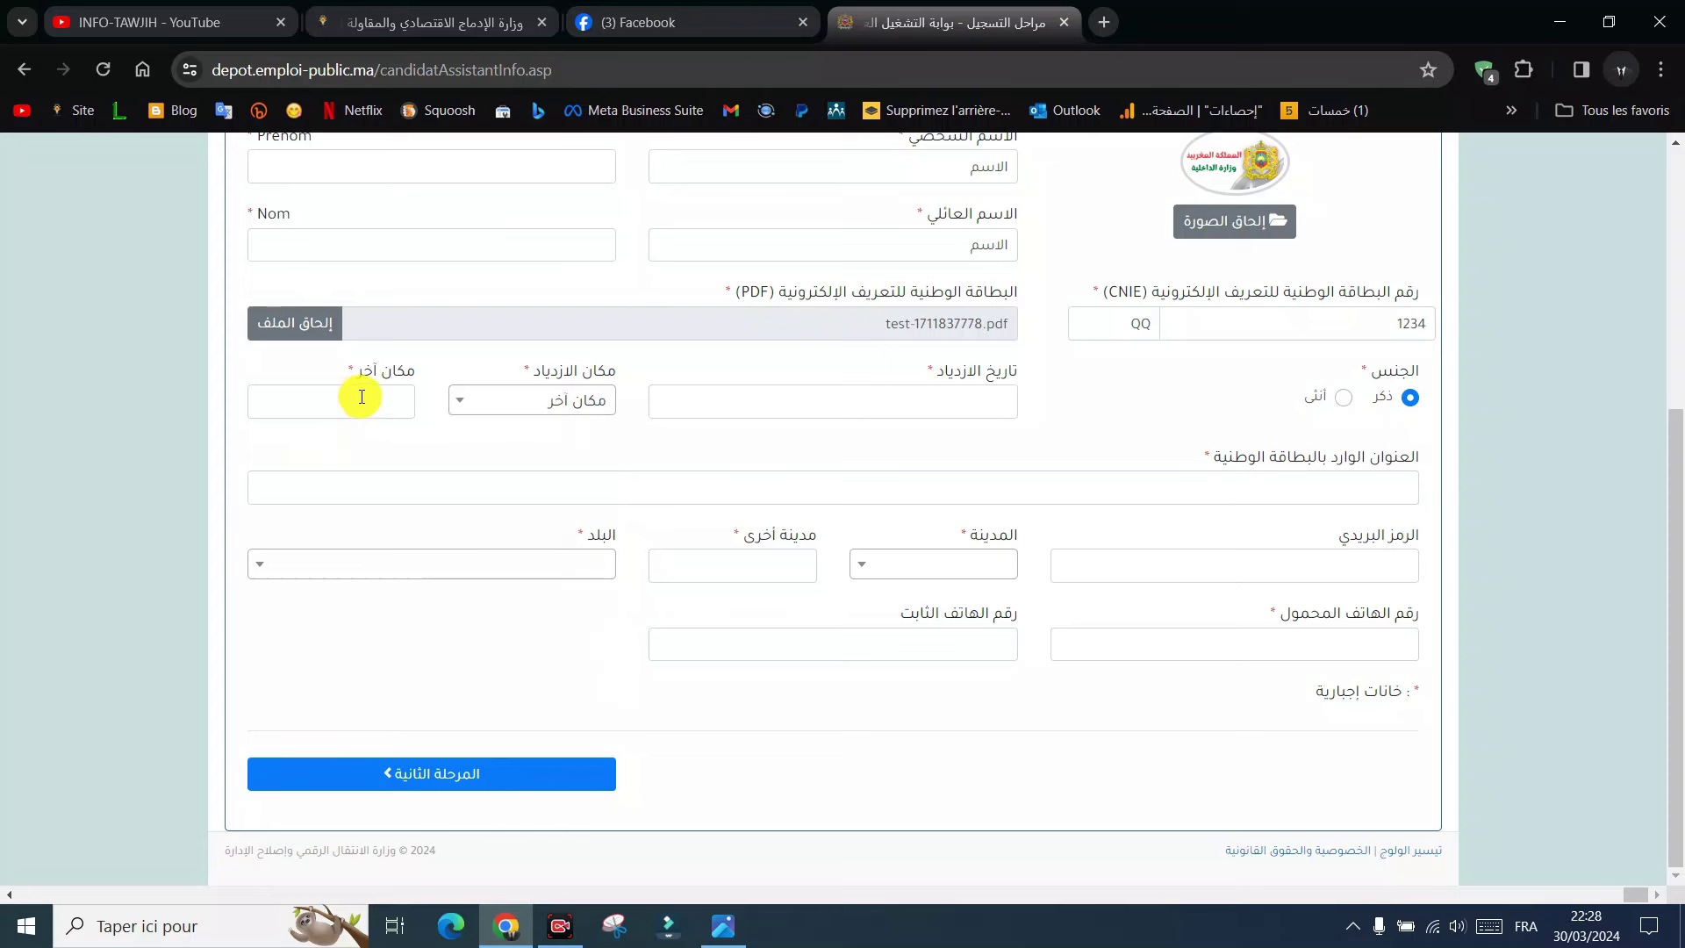
left_click(505, 402)
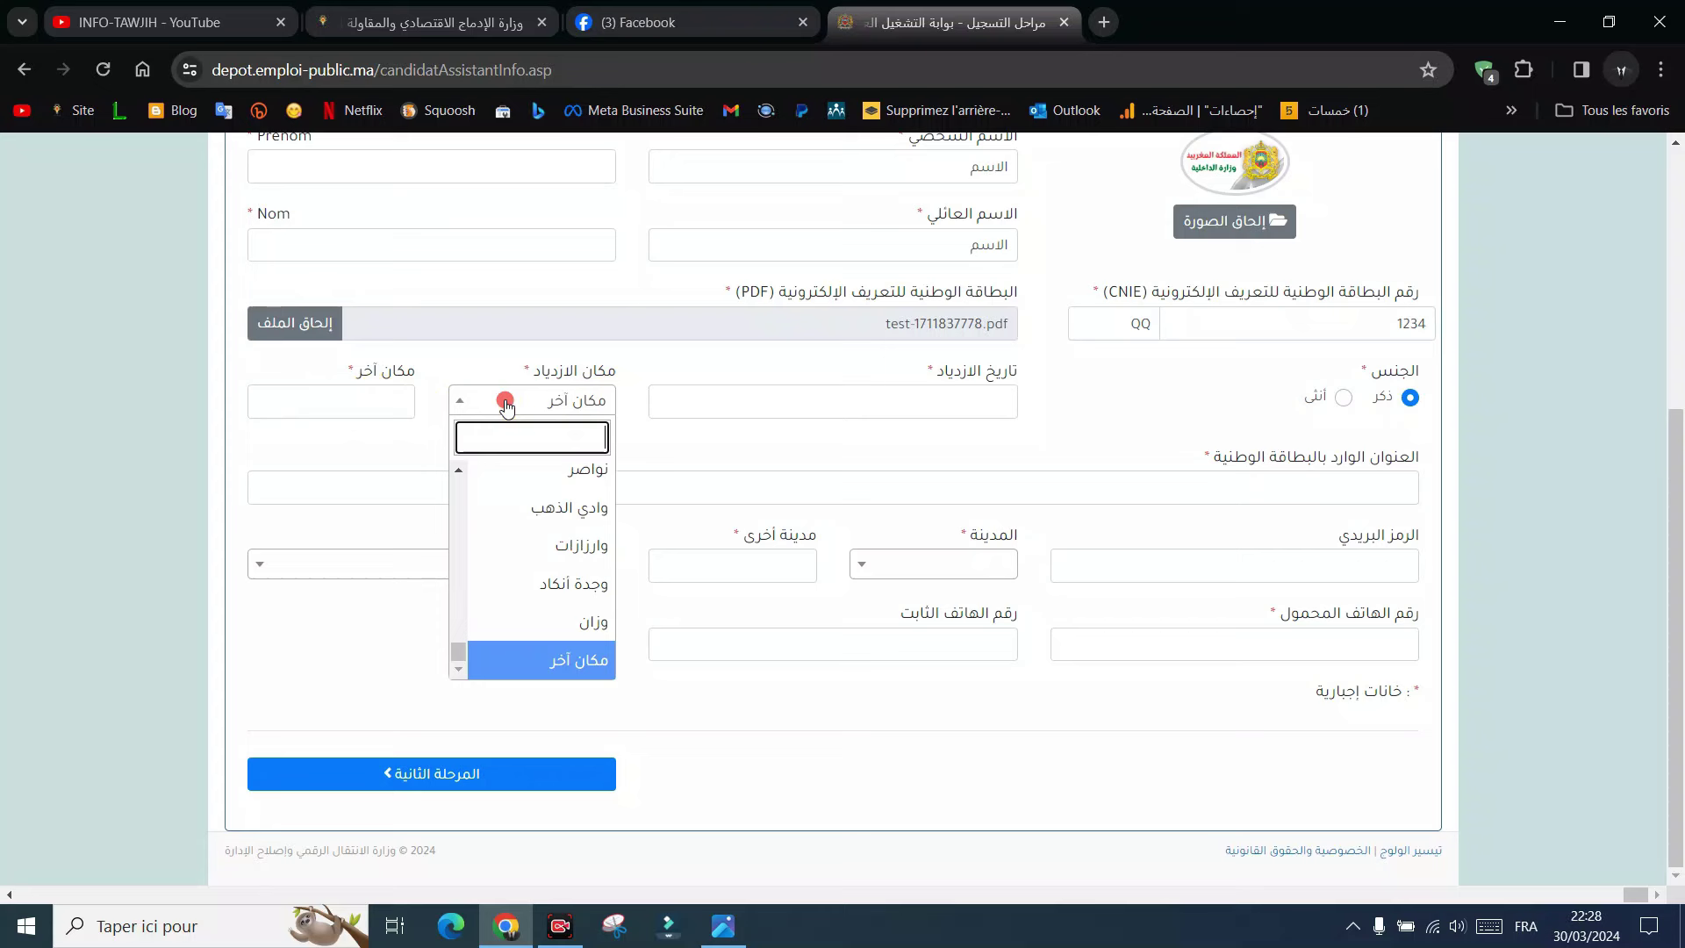
left_click(561, 507)
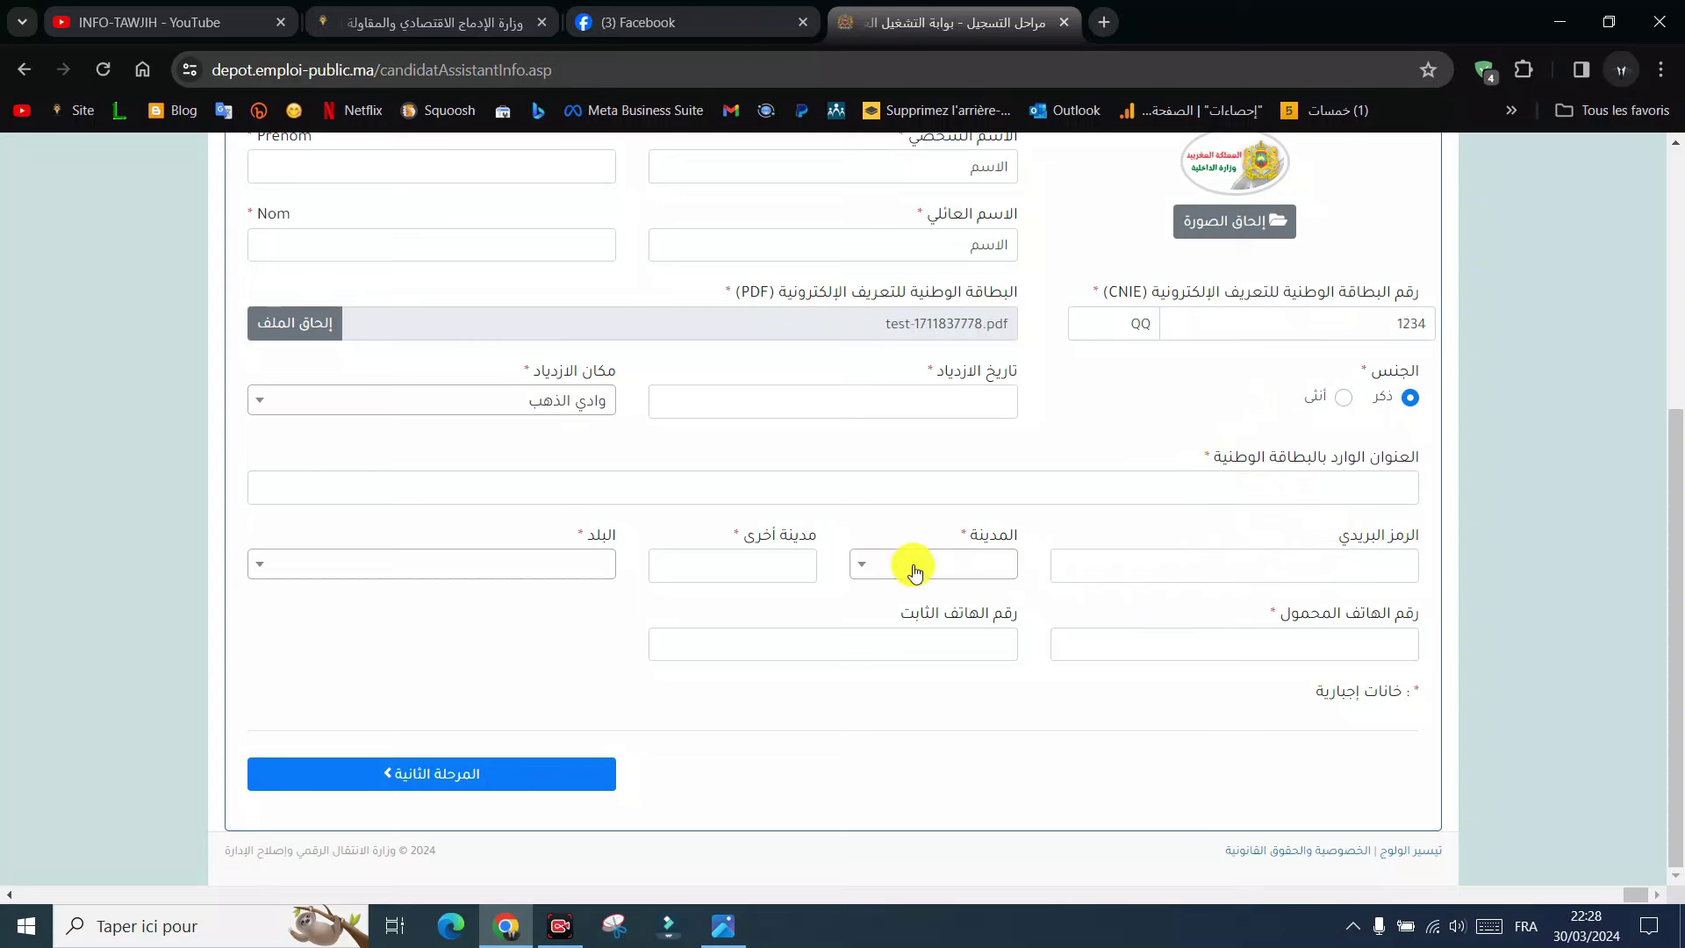
Set the city to تارودانت and the country to المغرب, and continue to the second registration stage
left_click(877, 569)
scroll(963, 703, "down", 3)
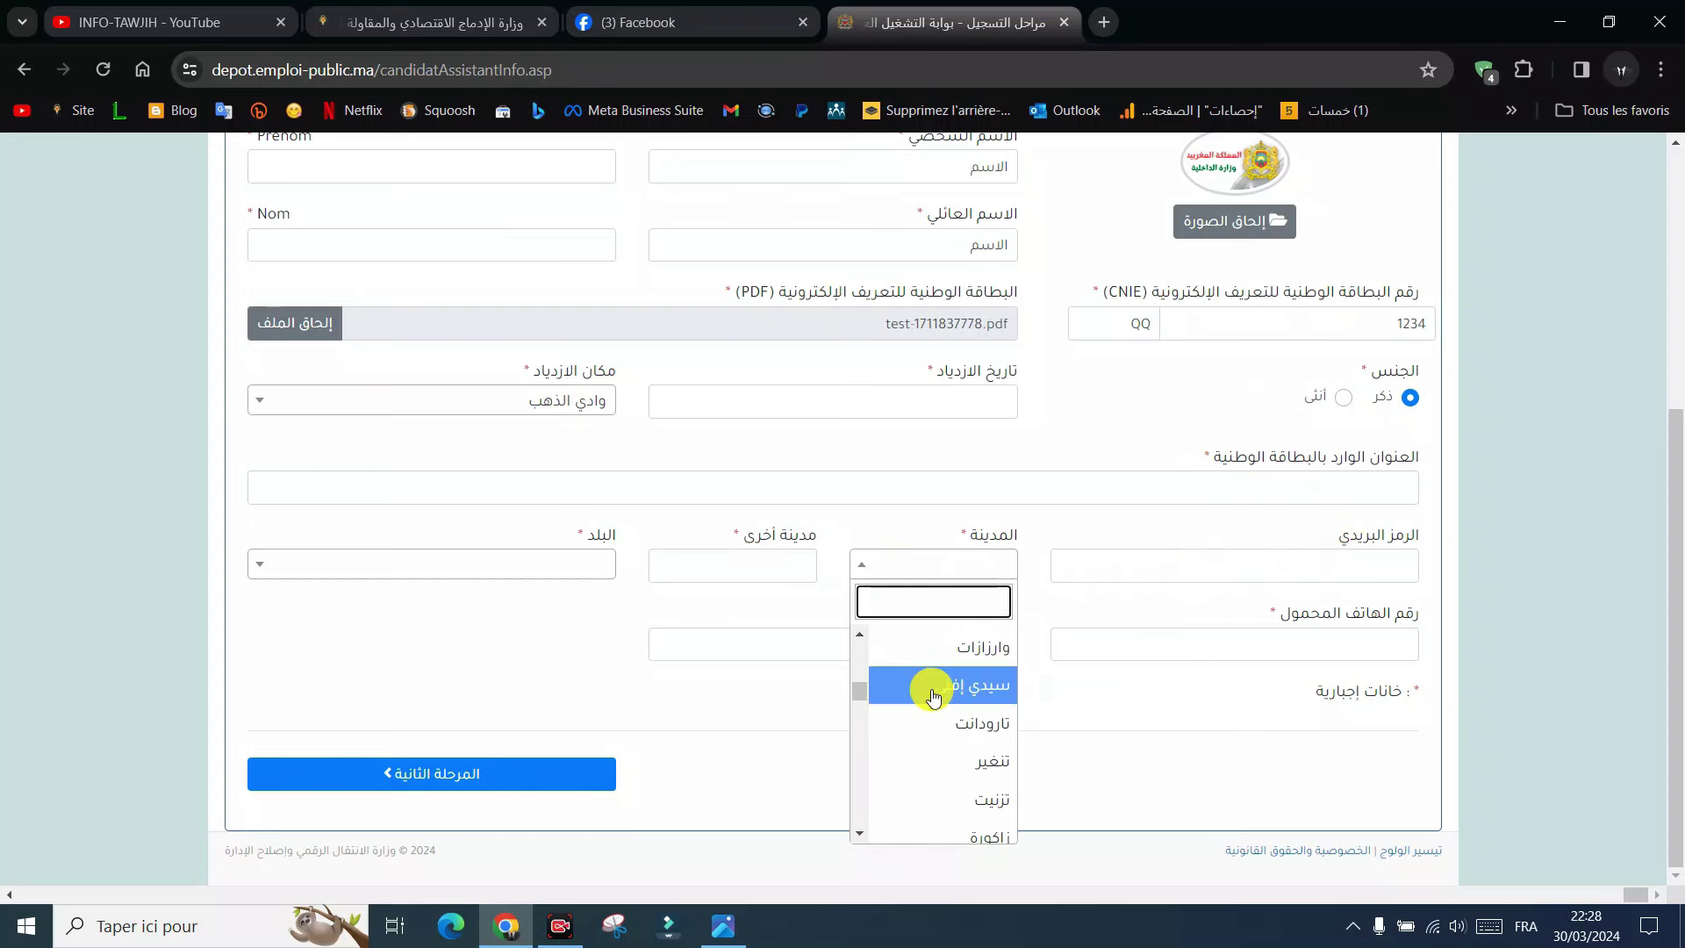
left_click(985, 727)
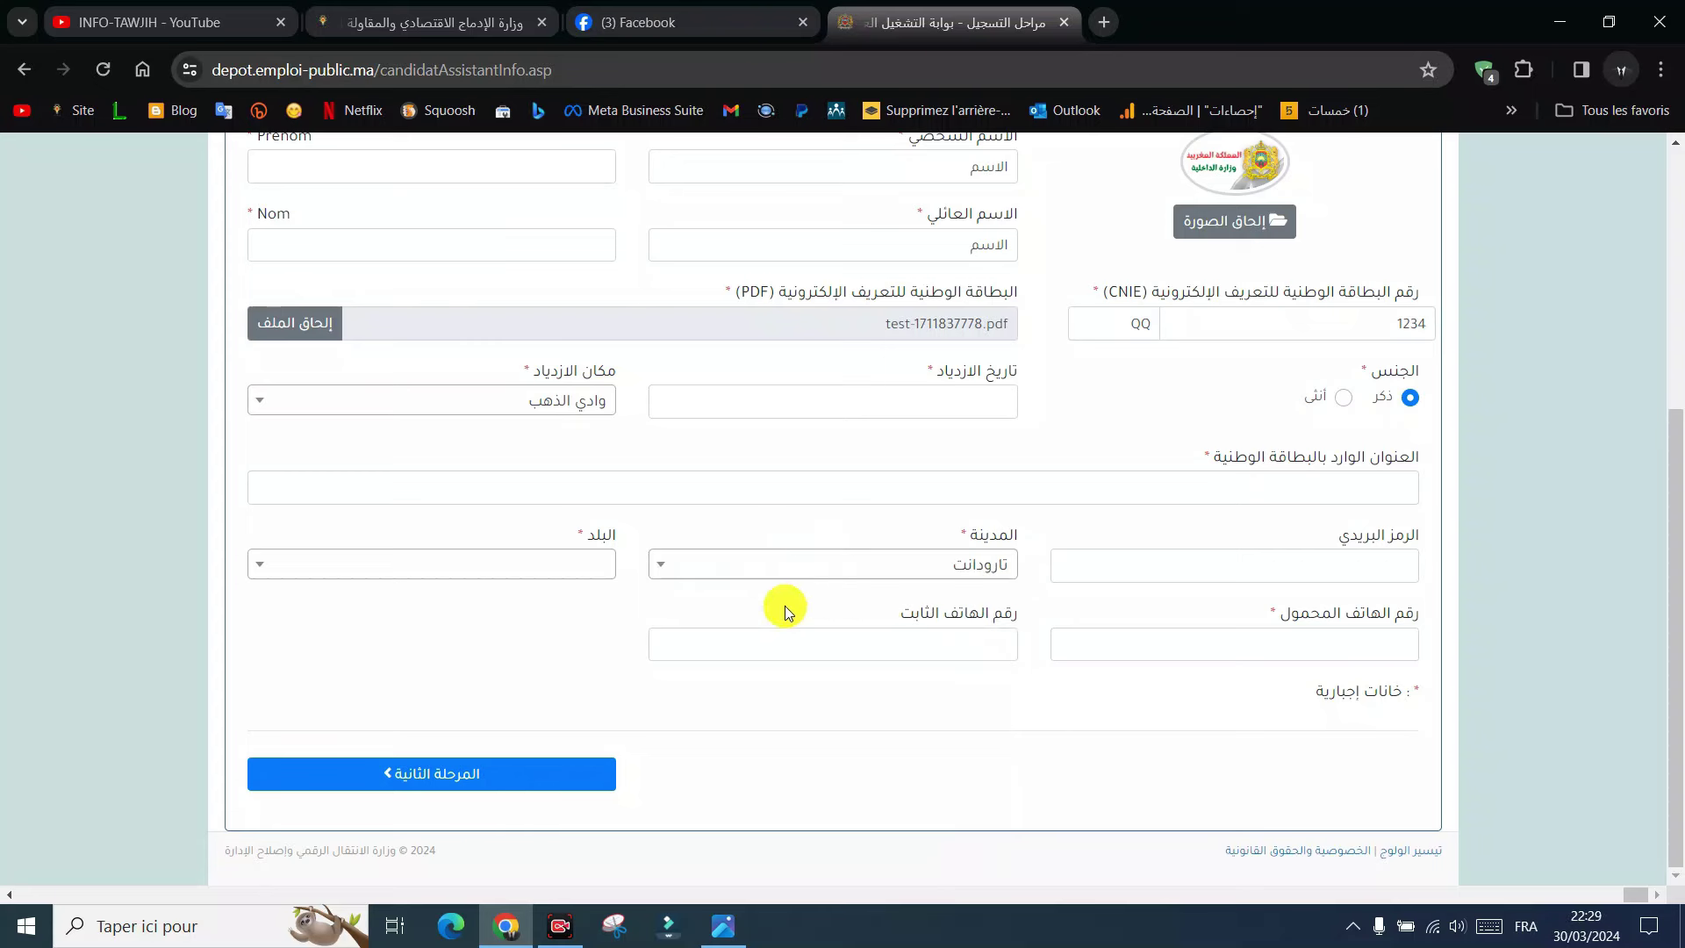
left_click(321, 566)
left_click(564, 666)
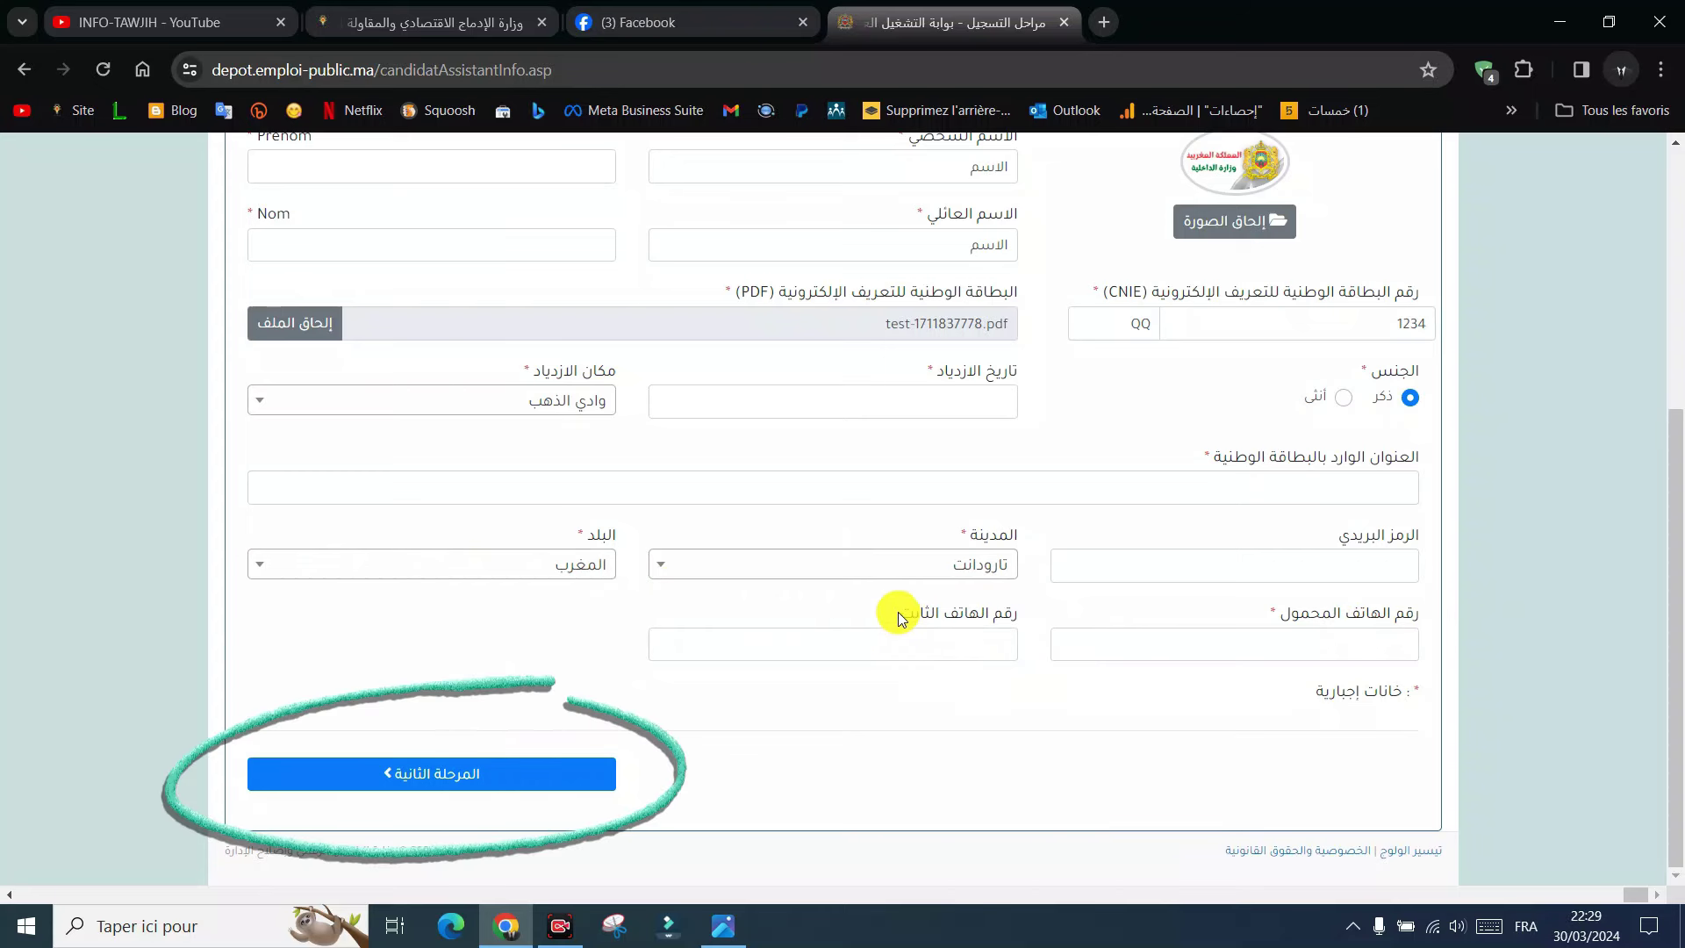
left_click(471, 774)
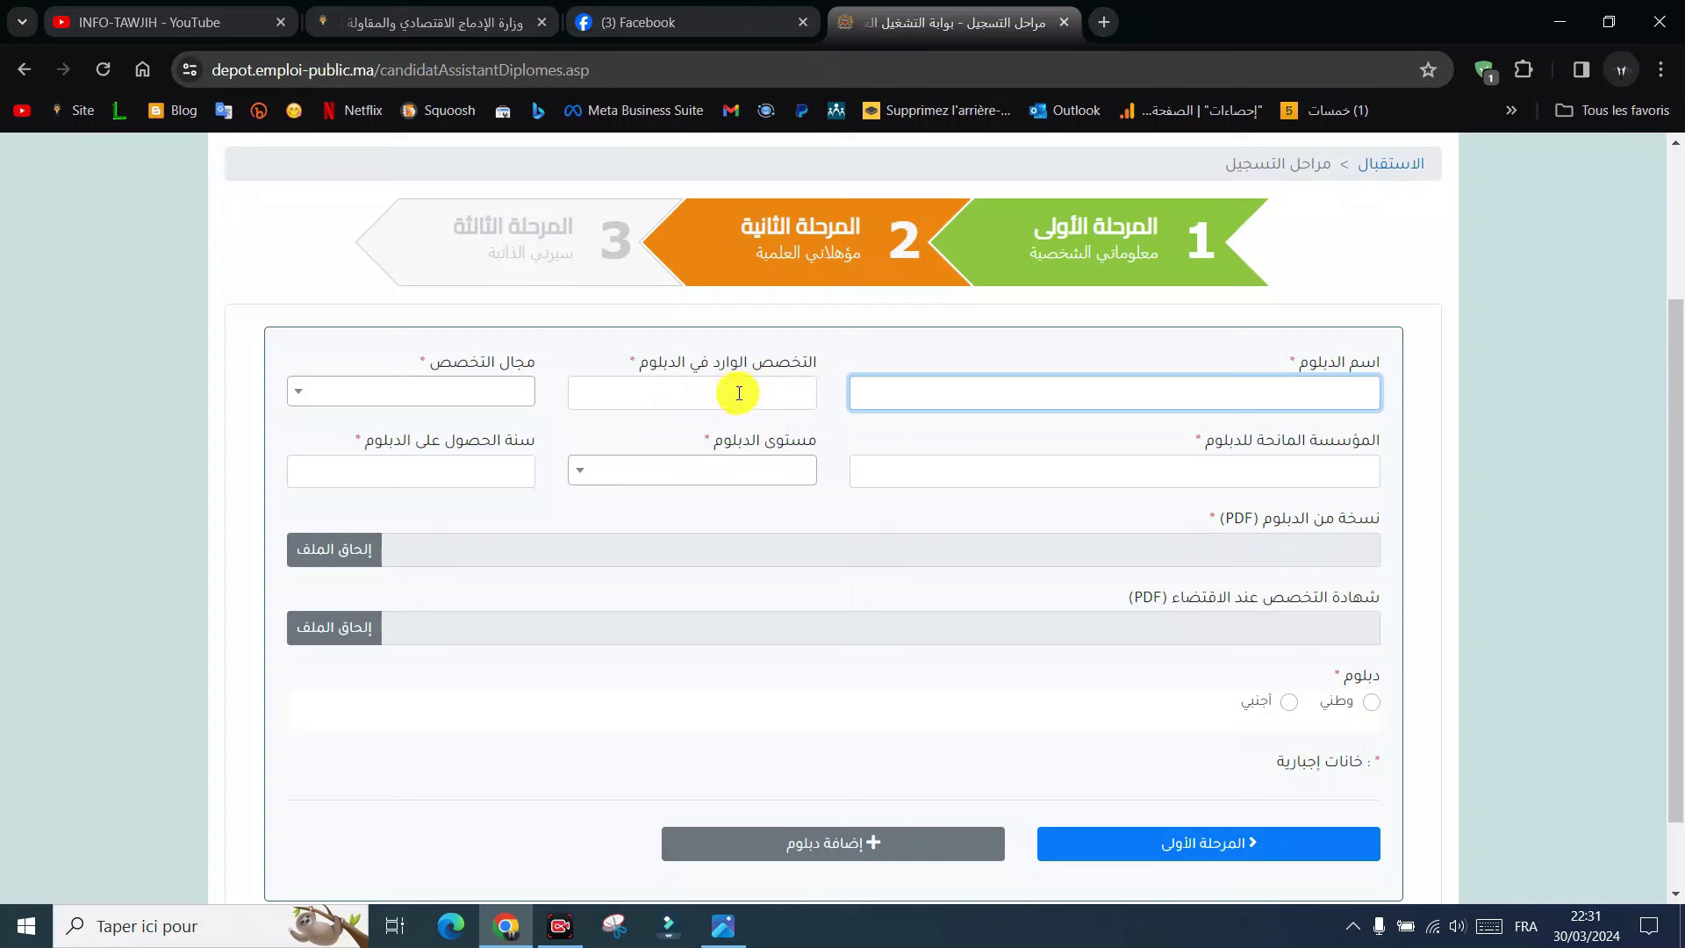
Look through the available specialization fields (مجال التخصص) for the diploma without choosing one
left_click(378, 391)
scroll(453, 502, "down", 10)
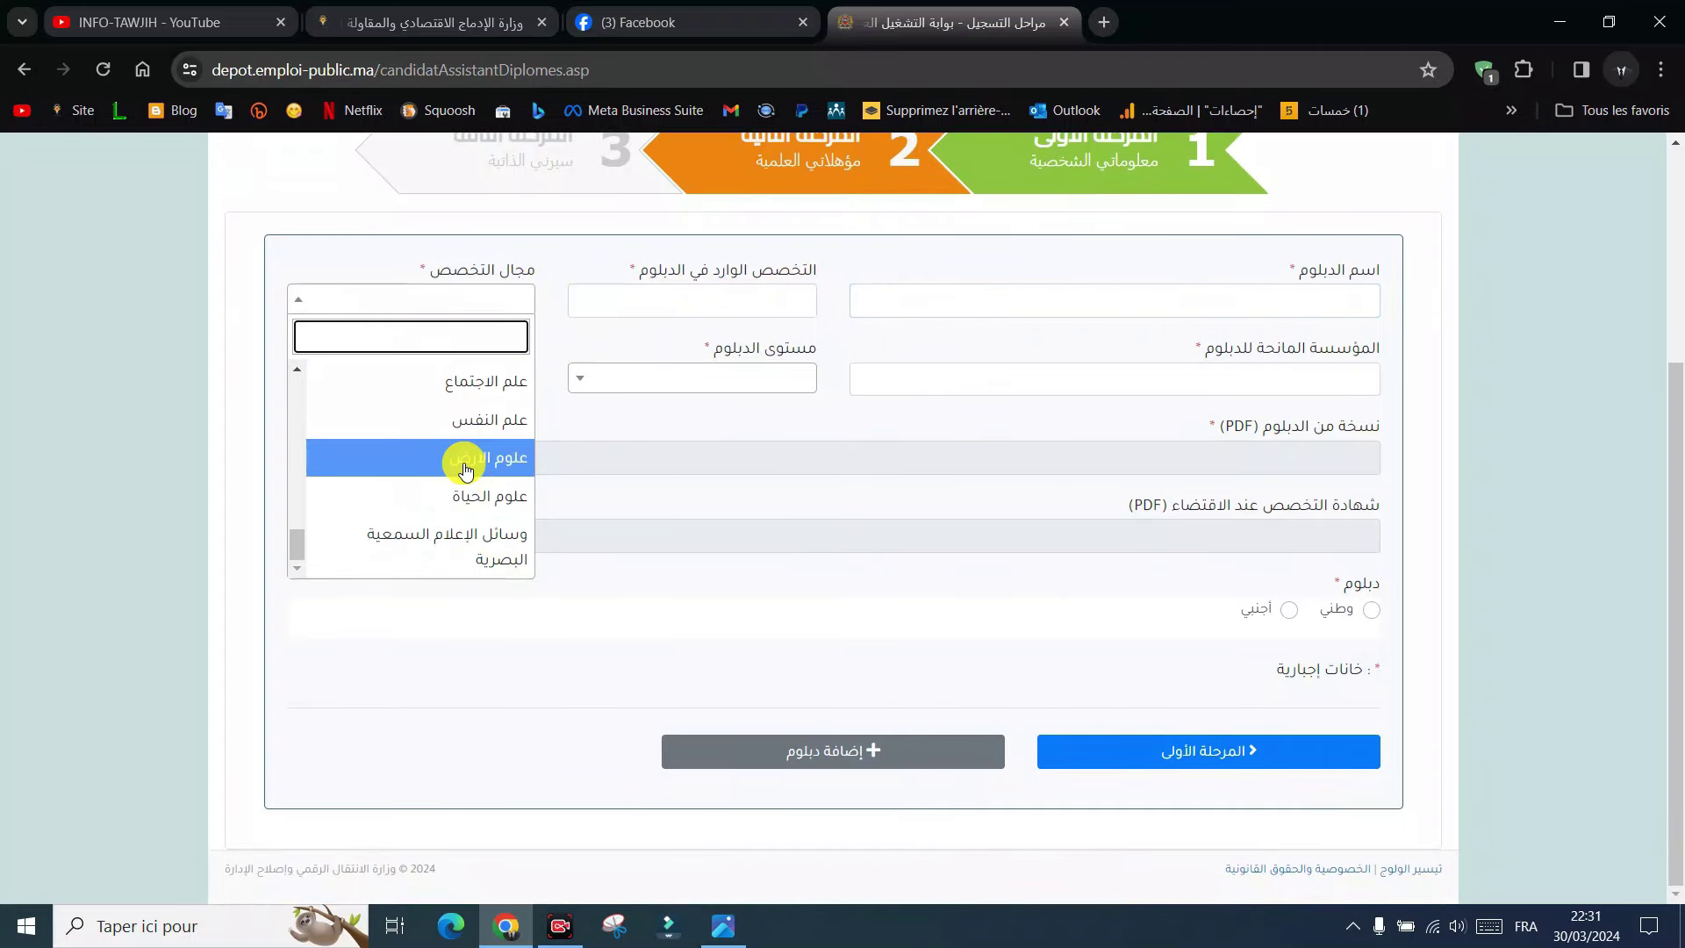
scroll(466, 471, "up", 5)
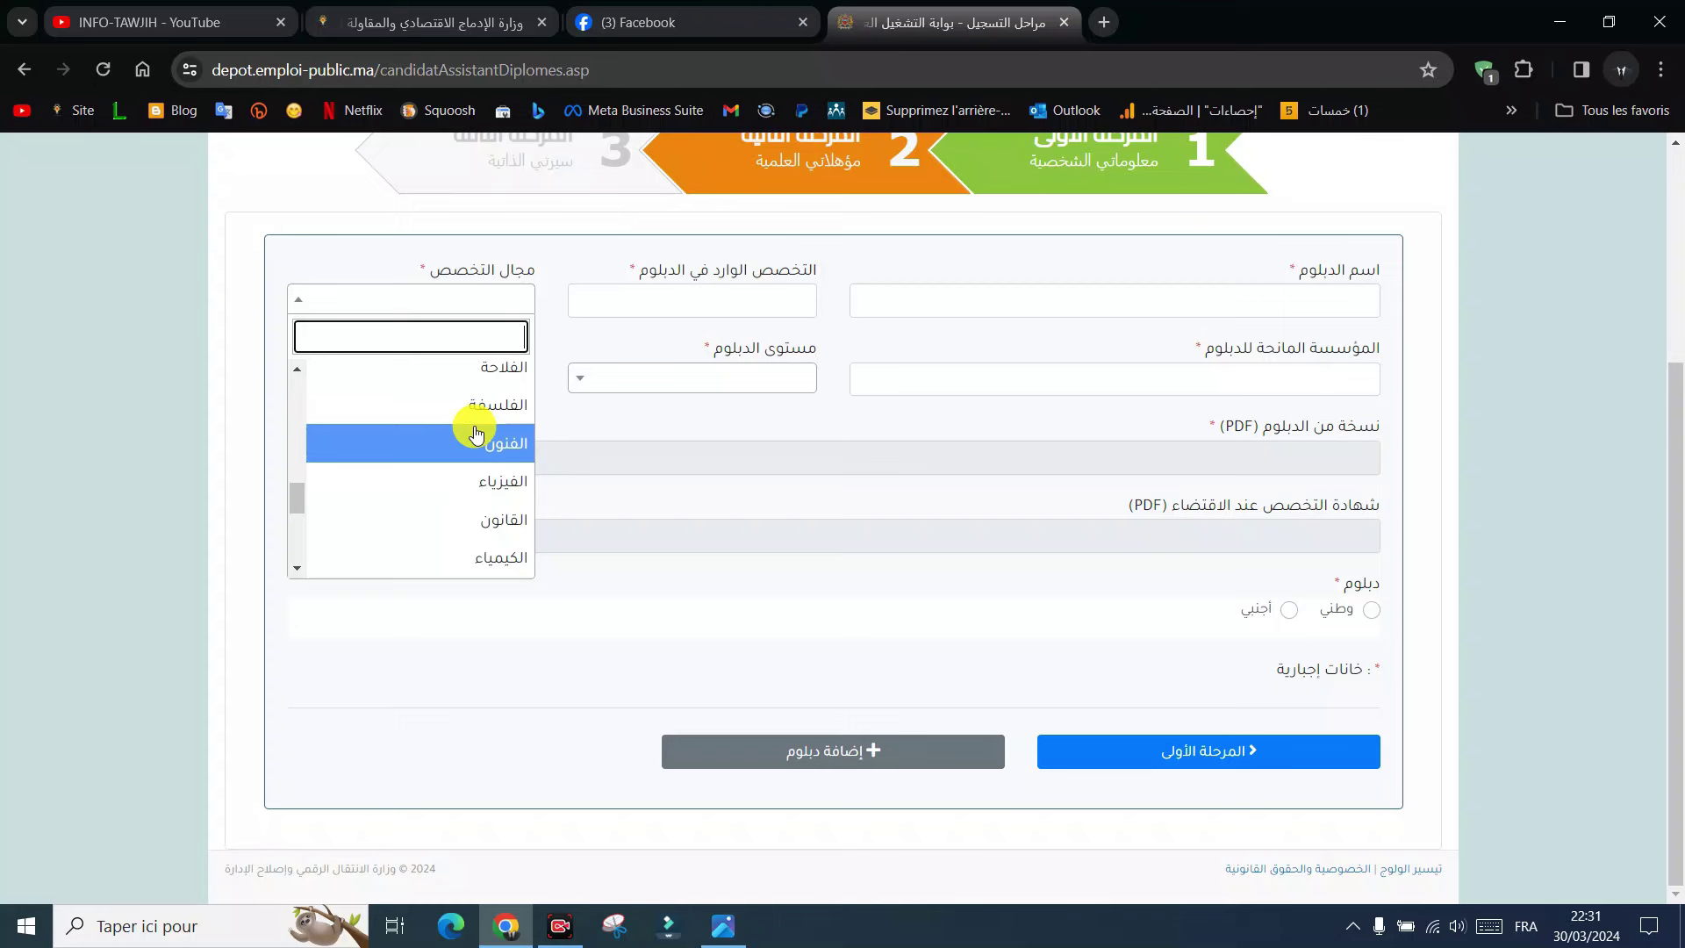
left_click(666, 425)
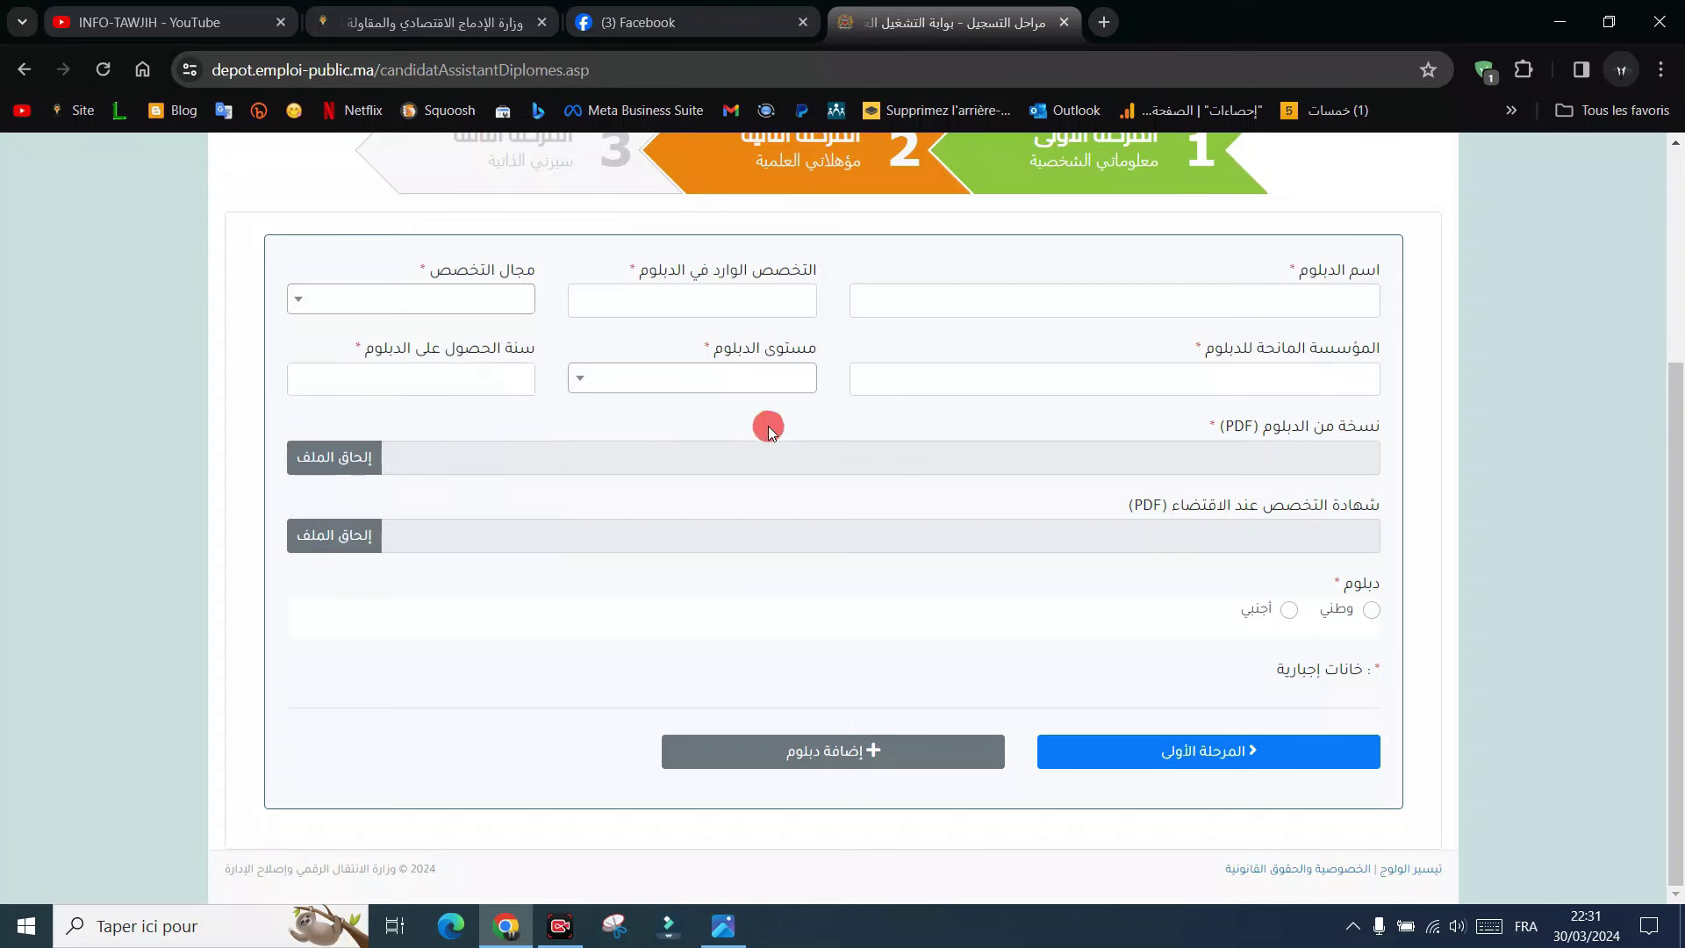
Set the diploma level (مستوى الدبلوم) to the option between باك and باك + 4, and review the added bts diploma entry
left_click(690, 386)
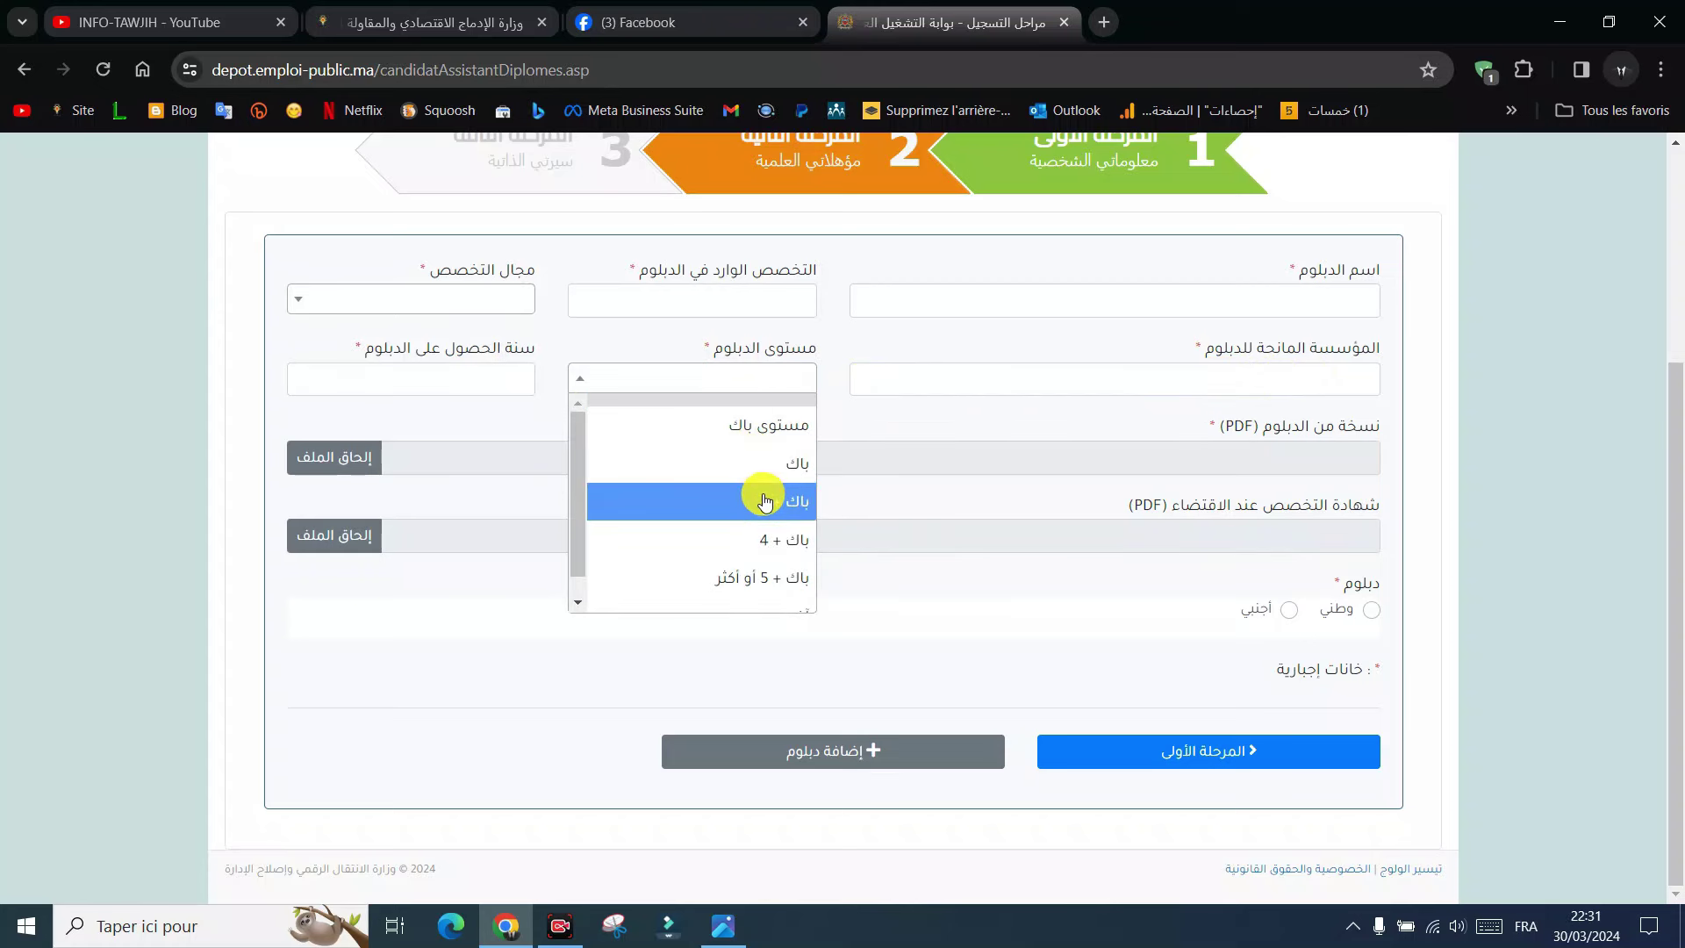
scroll(746, 544, "down", 1)
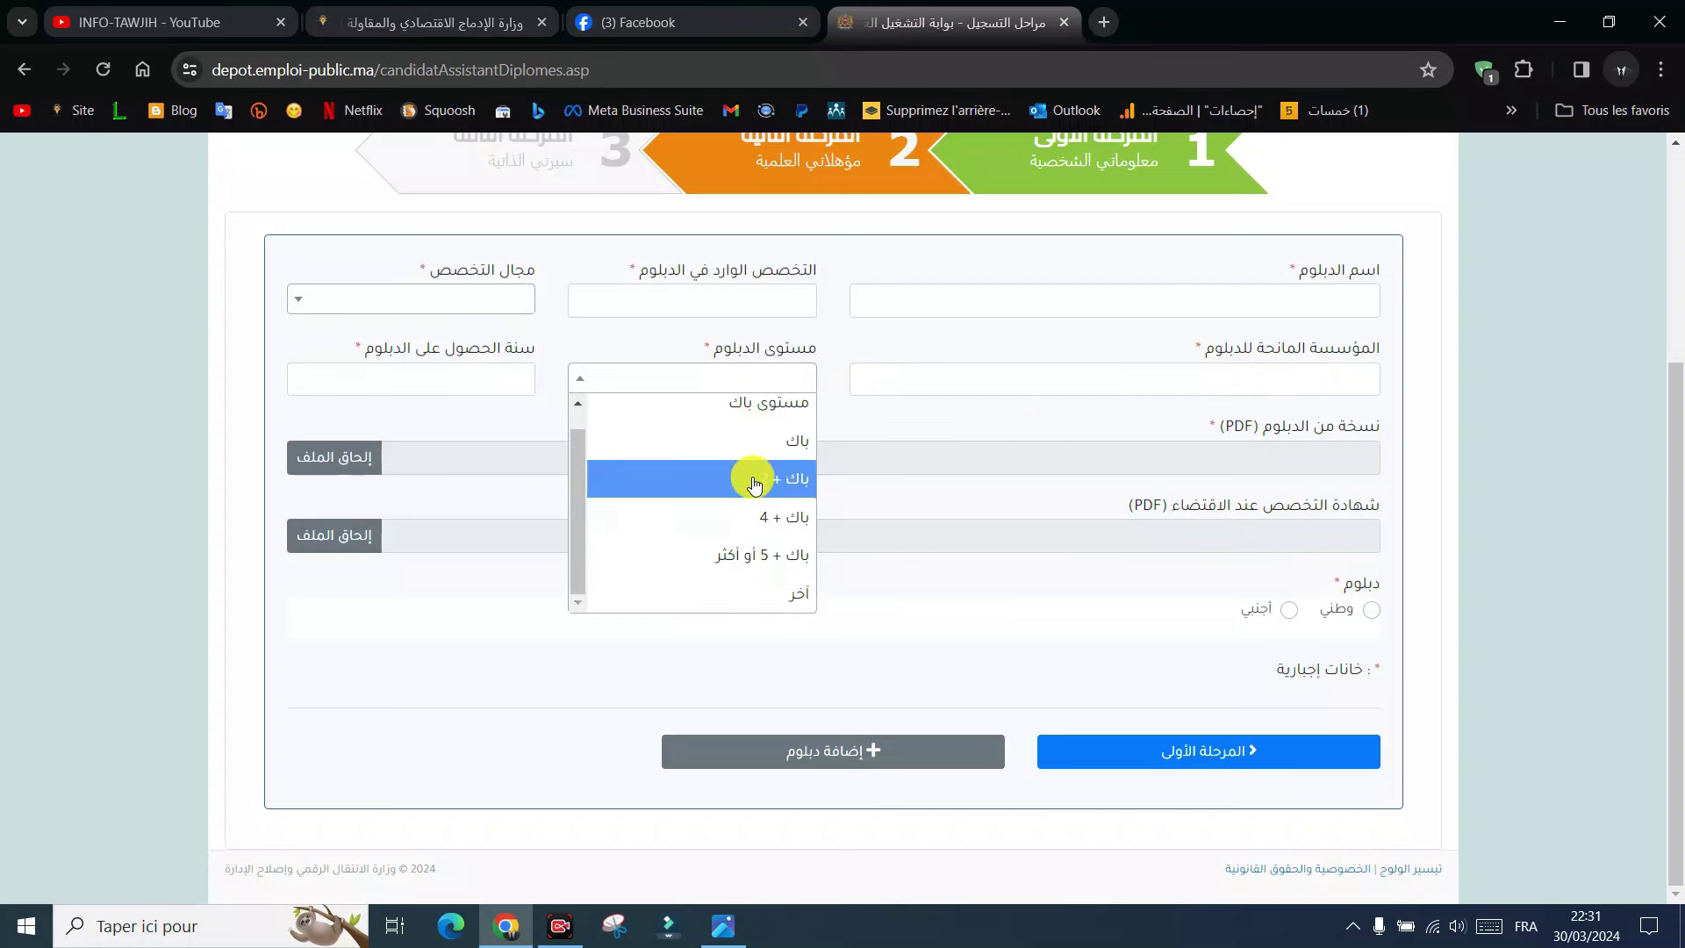
left_click(772, 491)
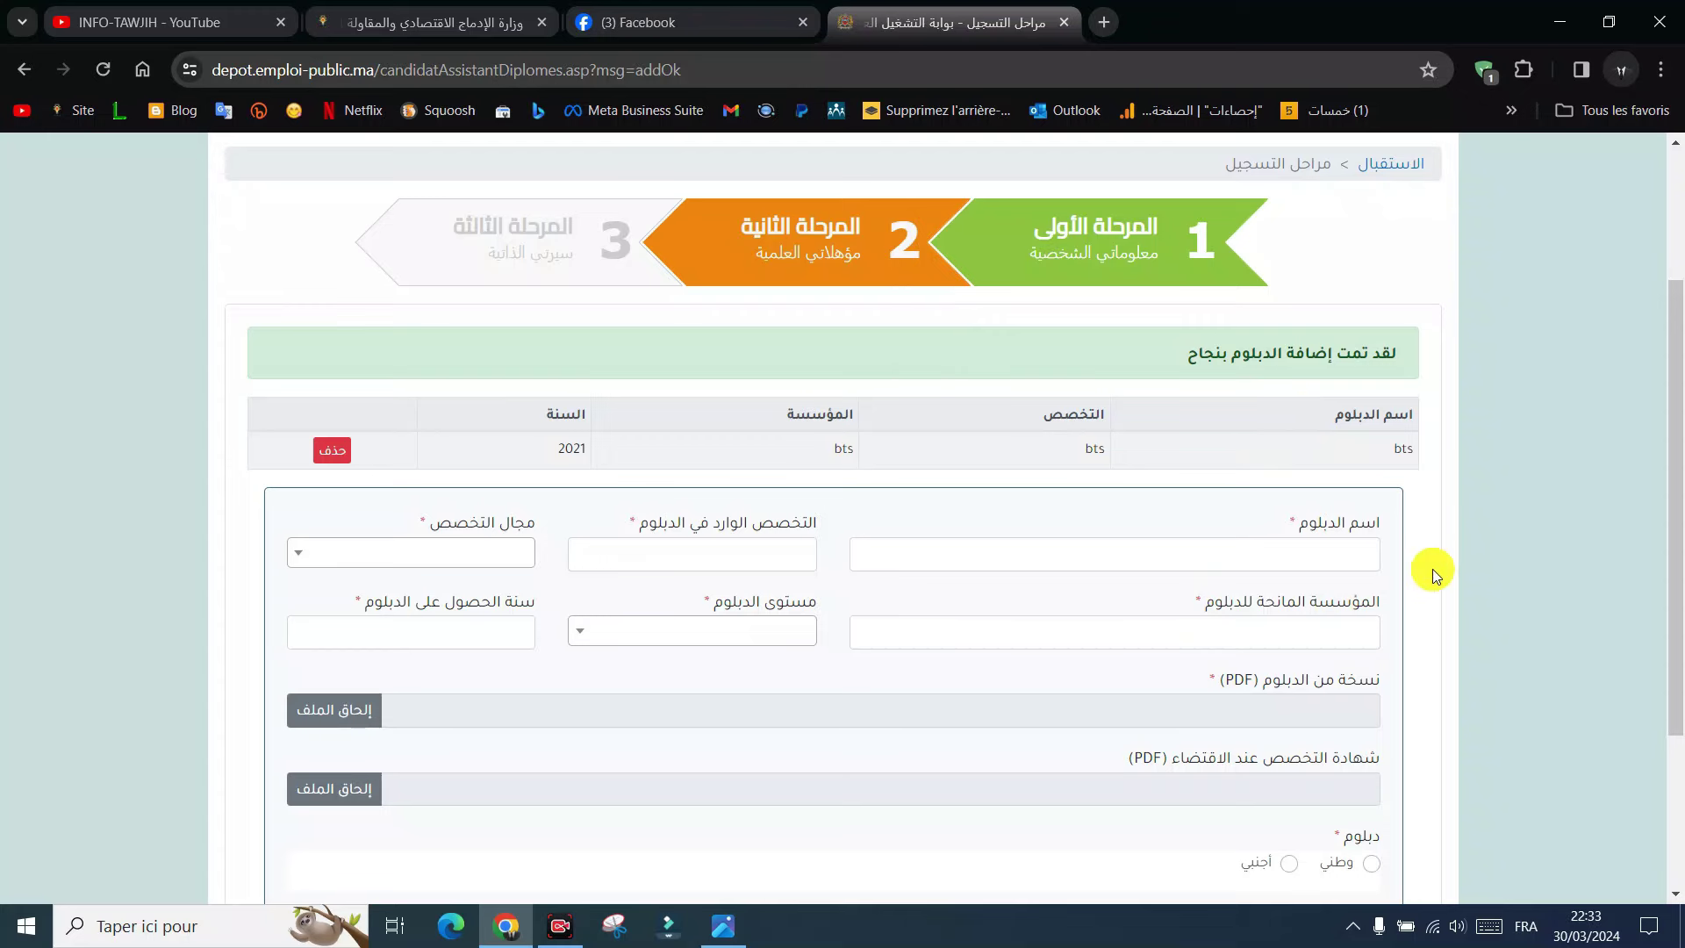
scroll(1432, 570, "down", 3)
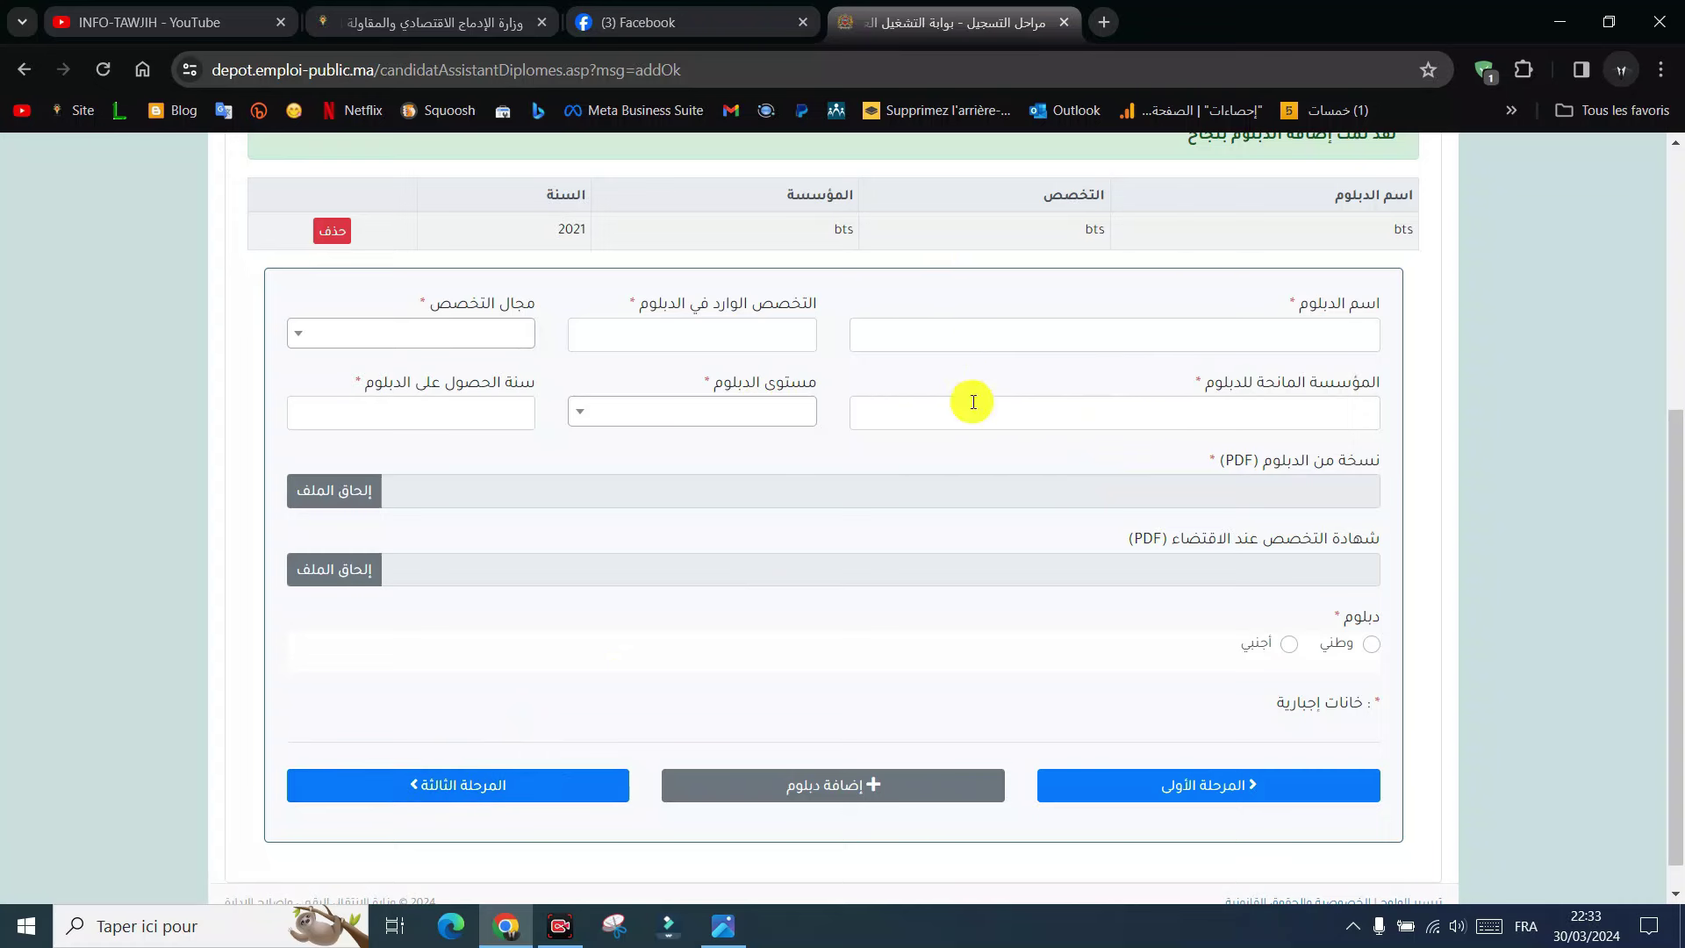
scroll(1036, 382, "up", 2)
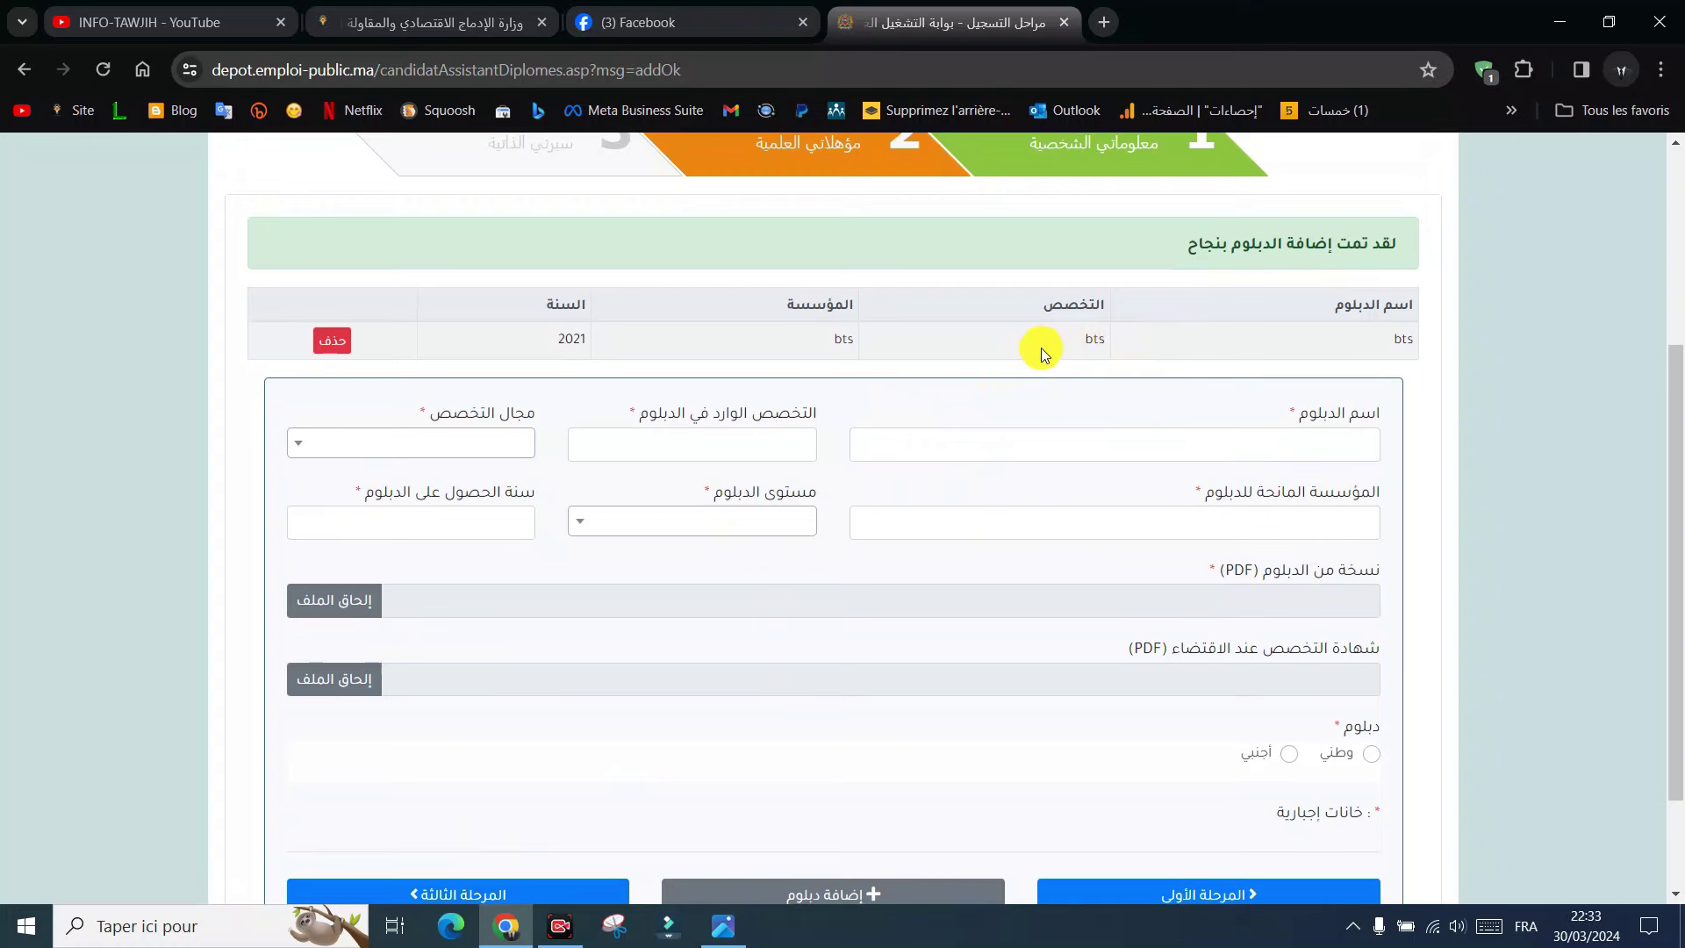
In the third registration stage, attach TEST.pdf as the CV (السيرة الذاتية) and save the registration
scroll(1018, 490, "down", 2)
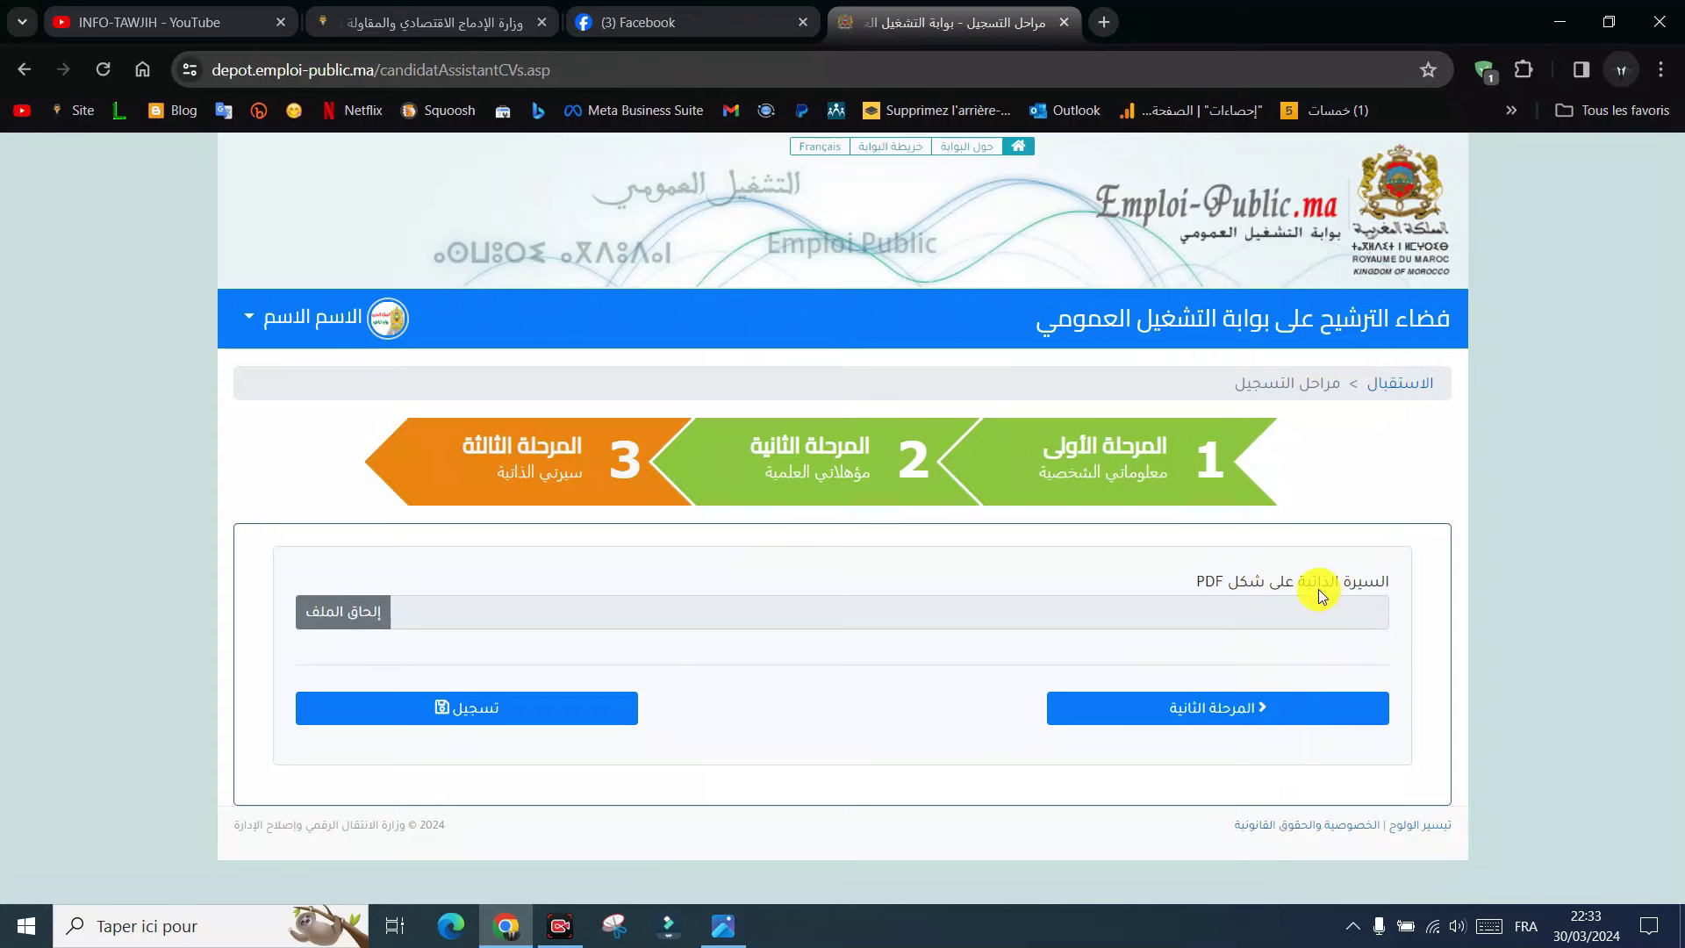
left_click(361, 611)
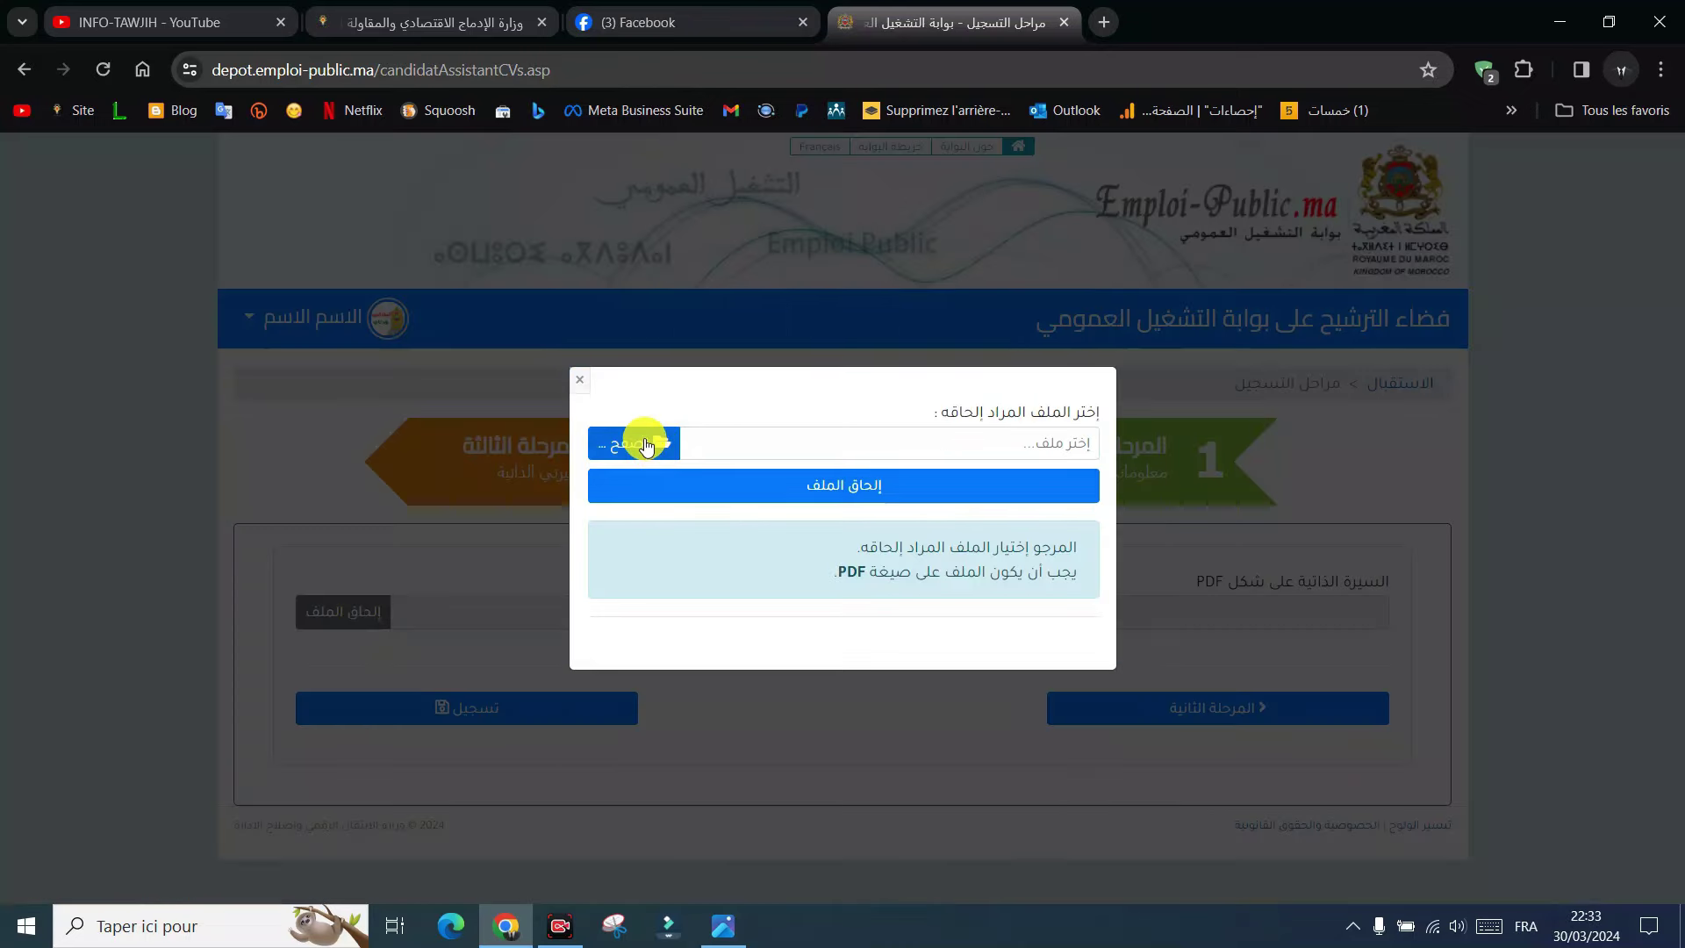
left_click(644, 439)
scroll(673, 297, "down", 3)
double_click(760, 209)
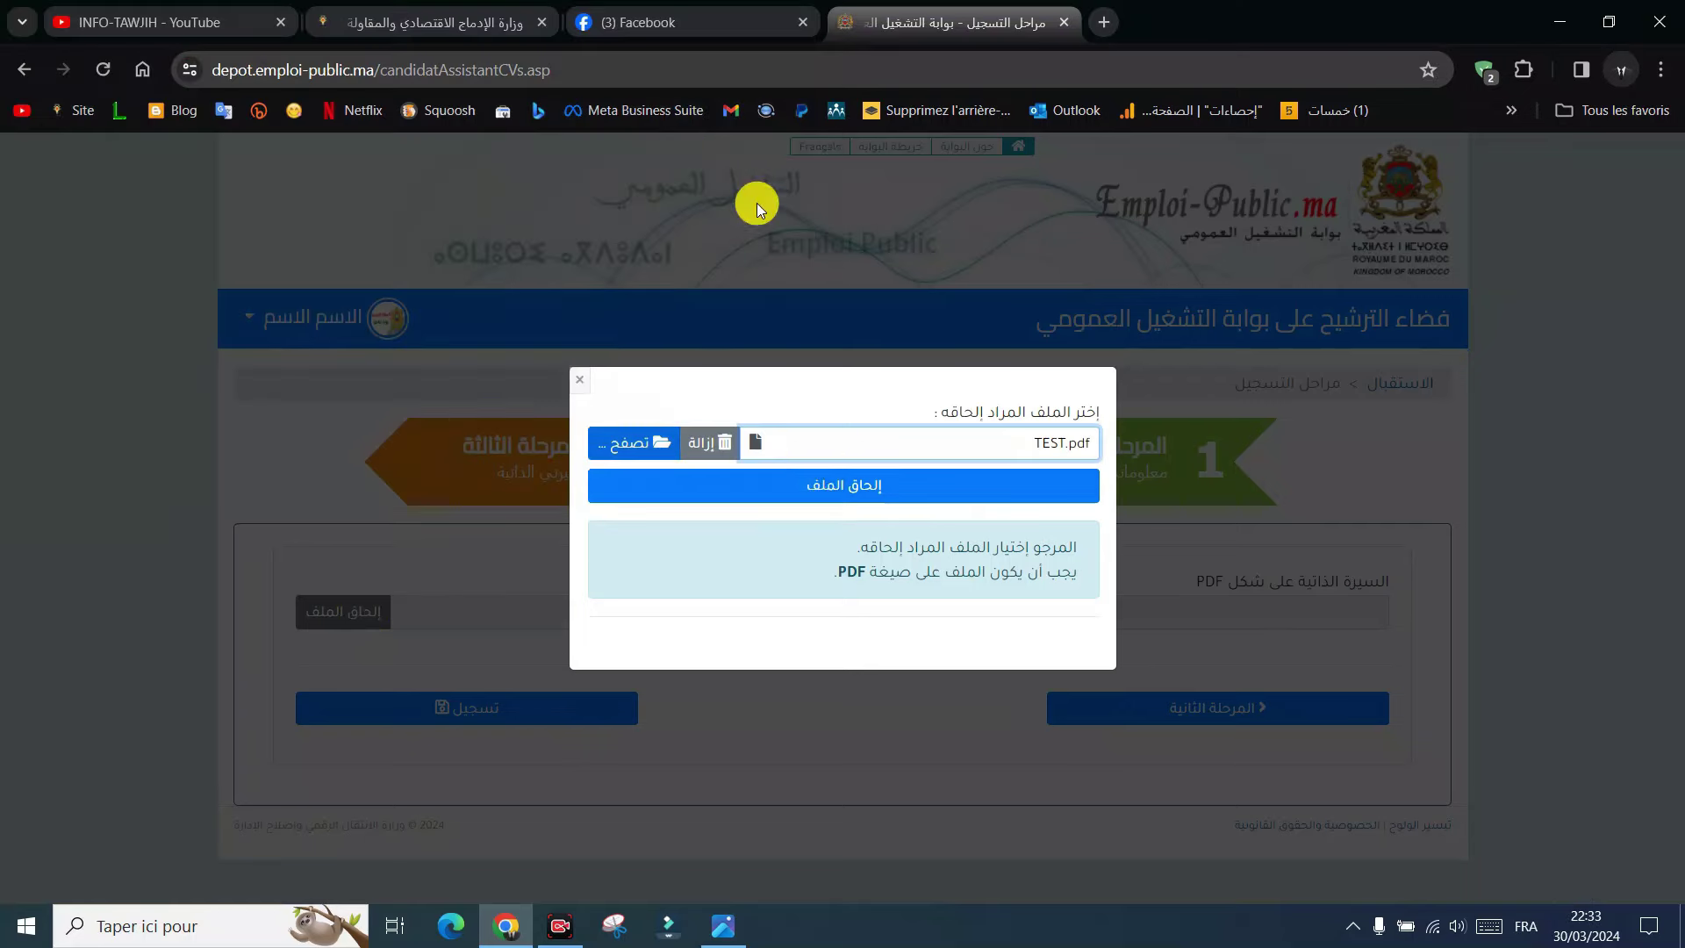
left_click(838, 489)
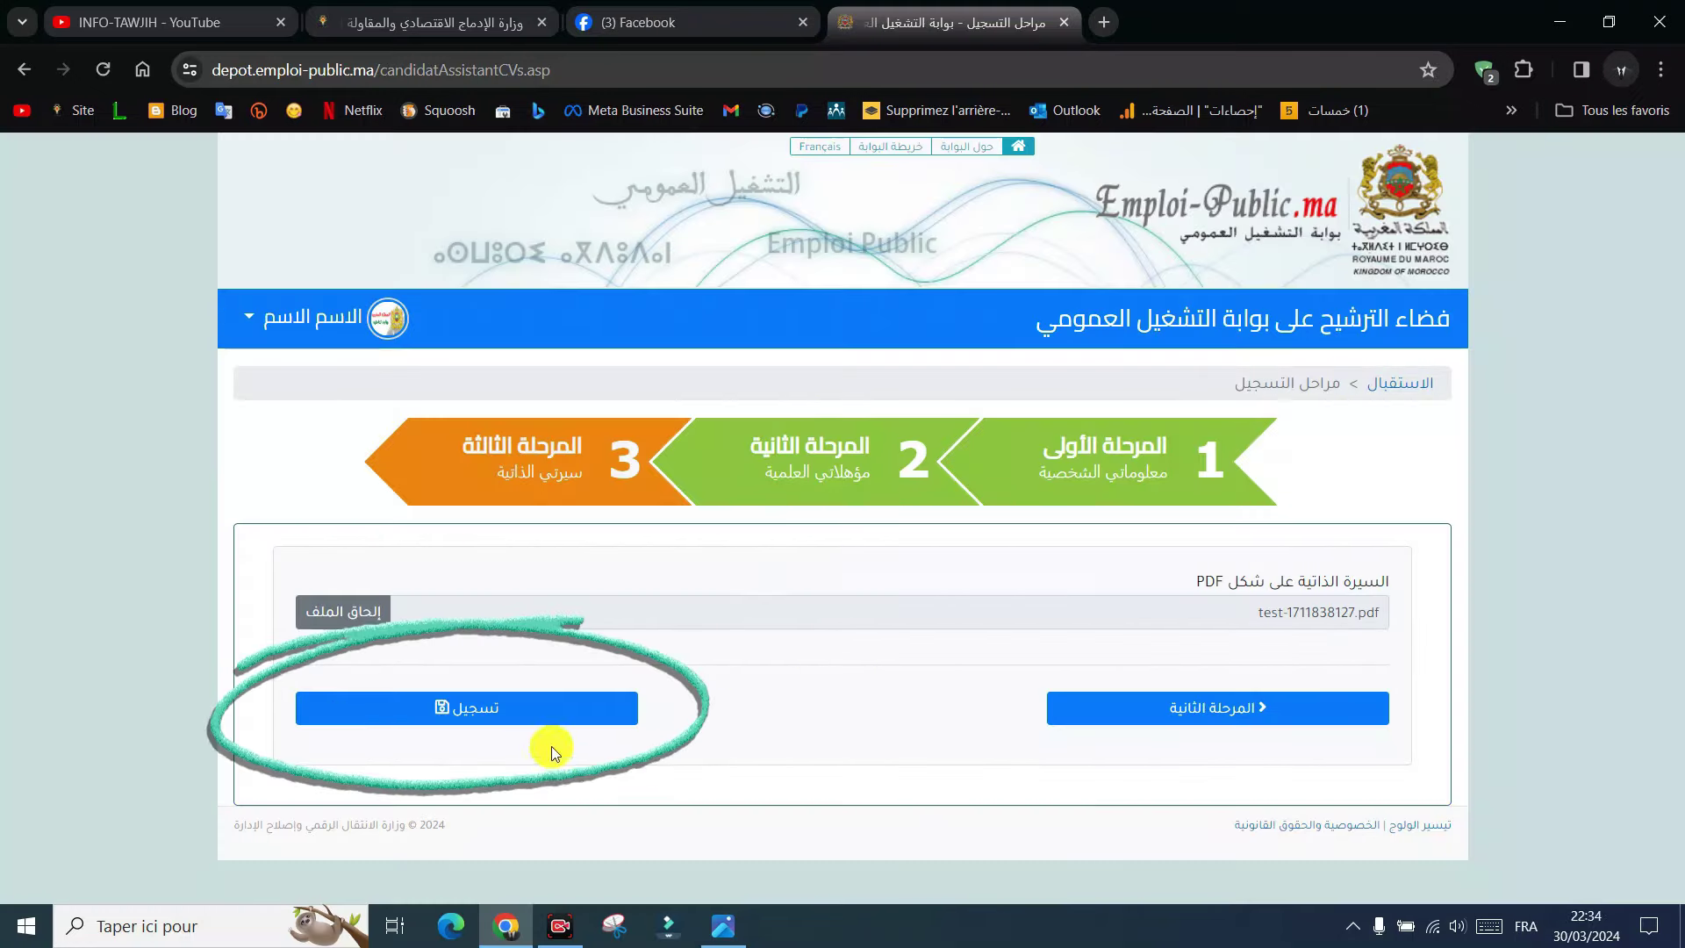
left_click(522, 717)
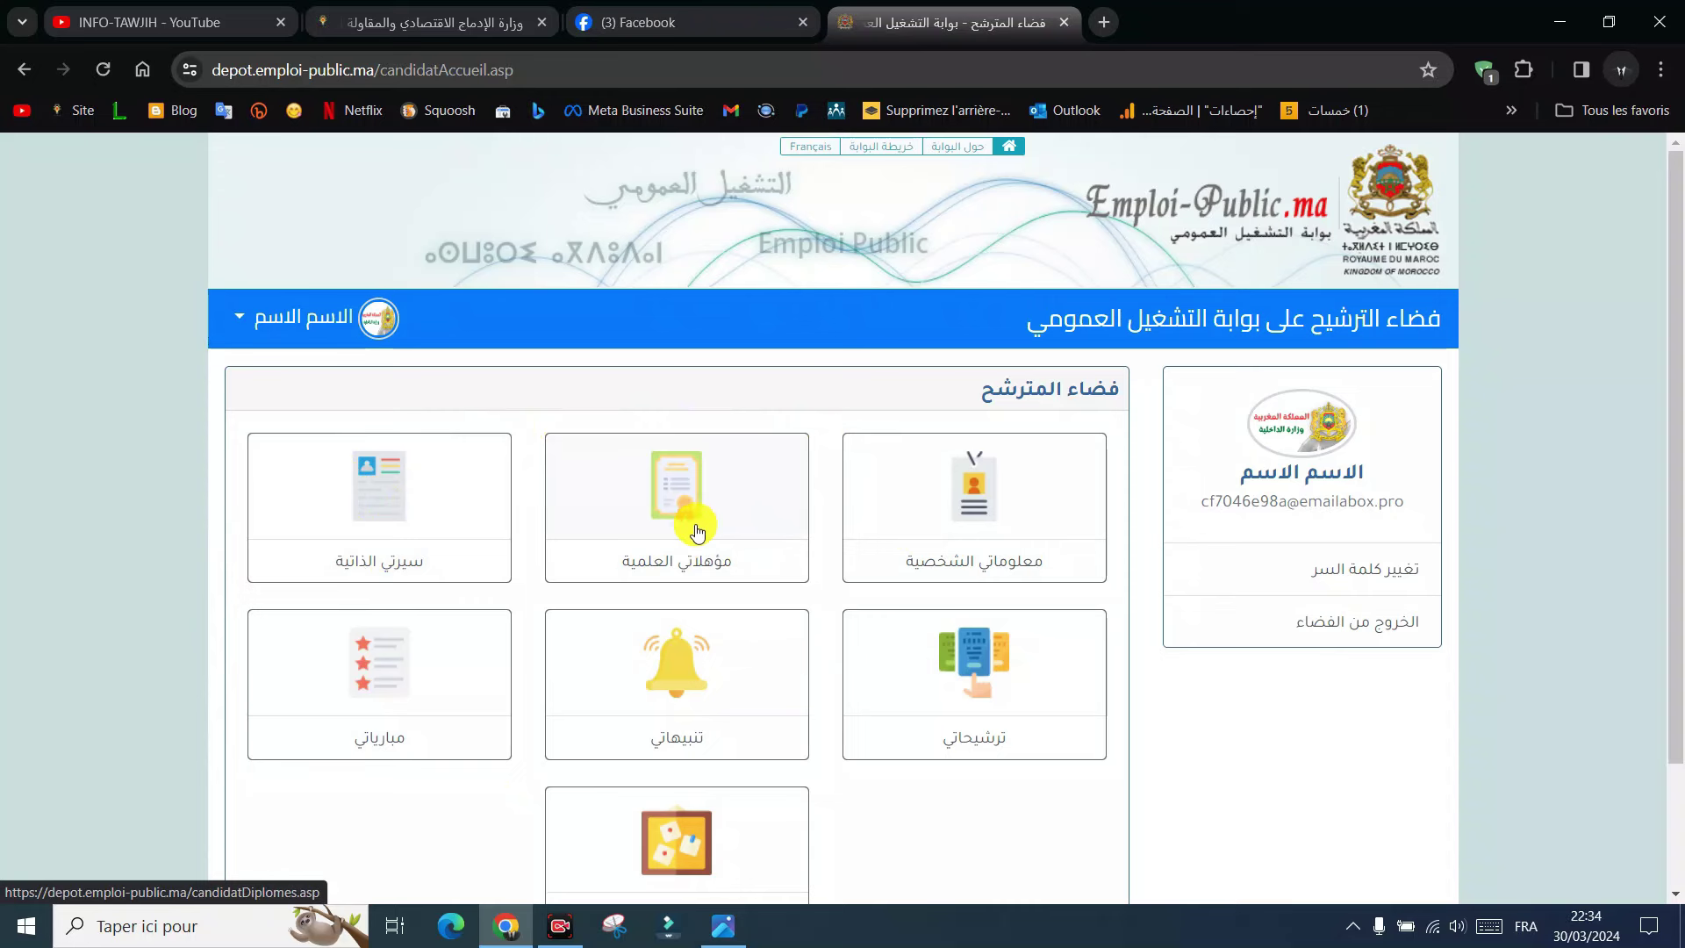
Open the electronic application announcements (إعلانات الترشيح الإلكتروني) from the candidate space and go to page 2 of the listings
scroll(697, 533, "down", 3)
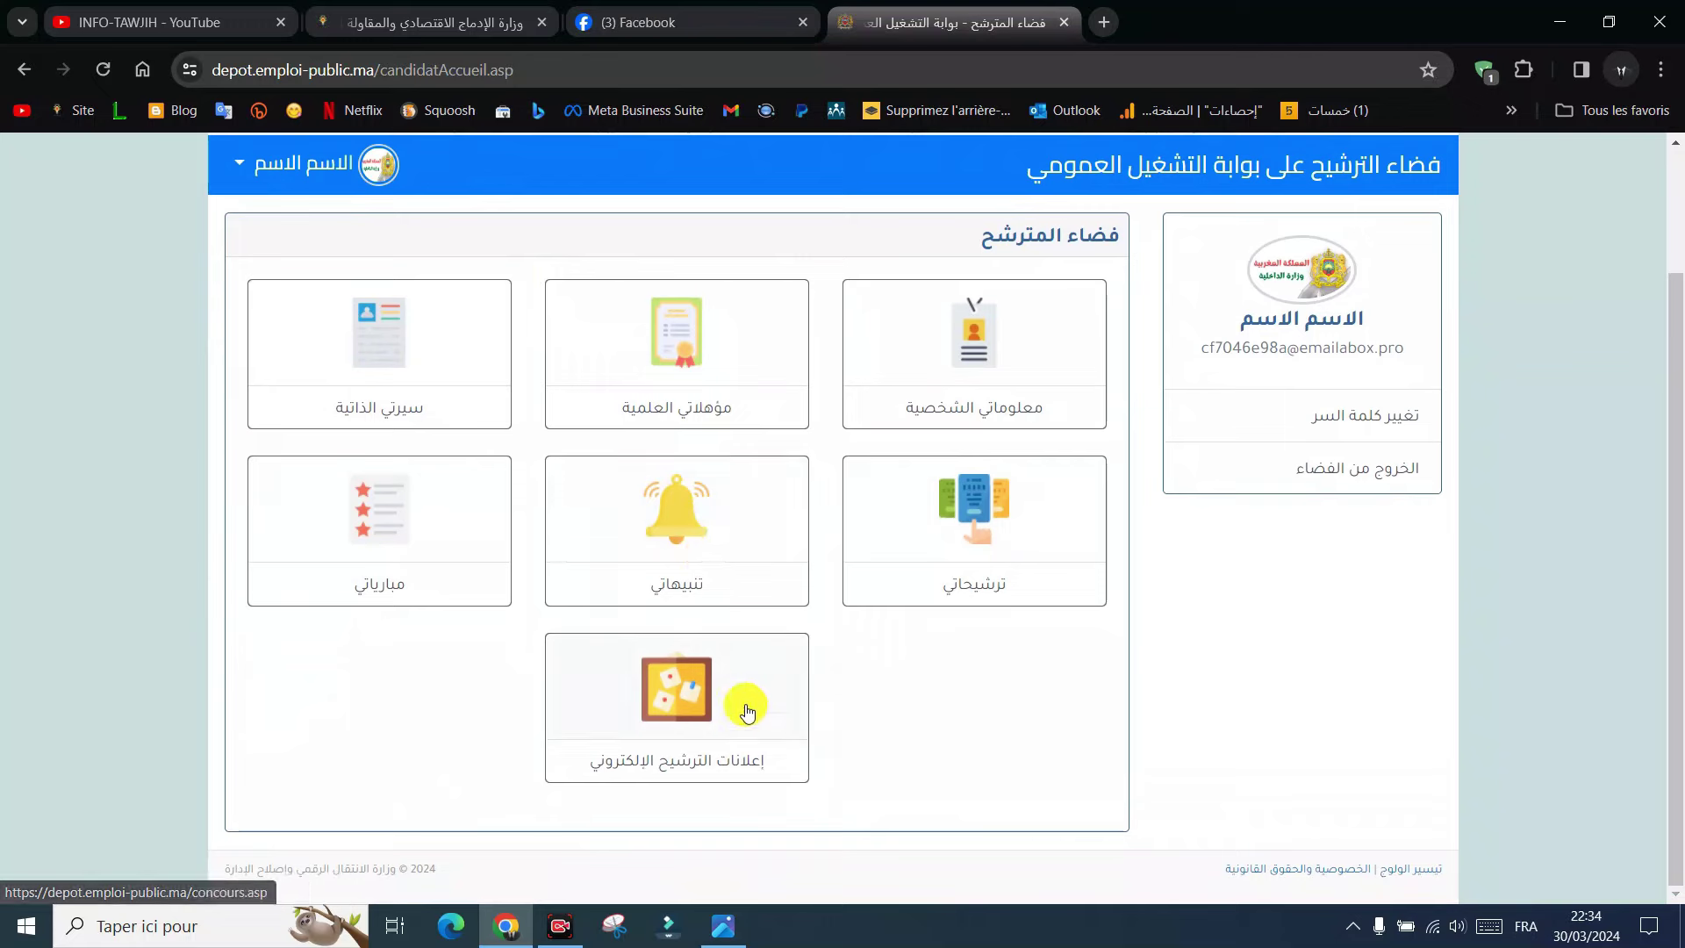
left_click(686, 712)
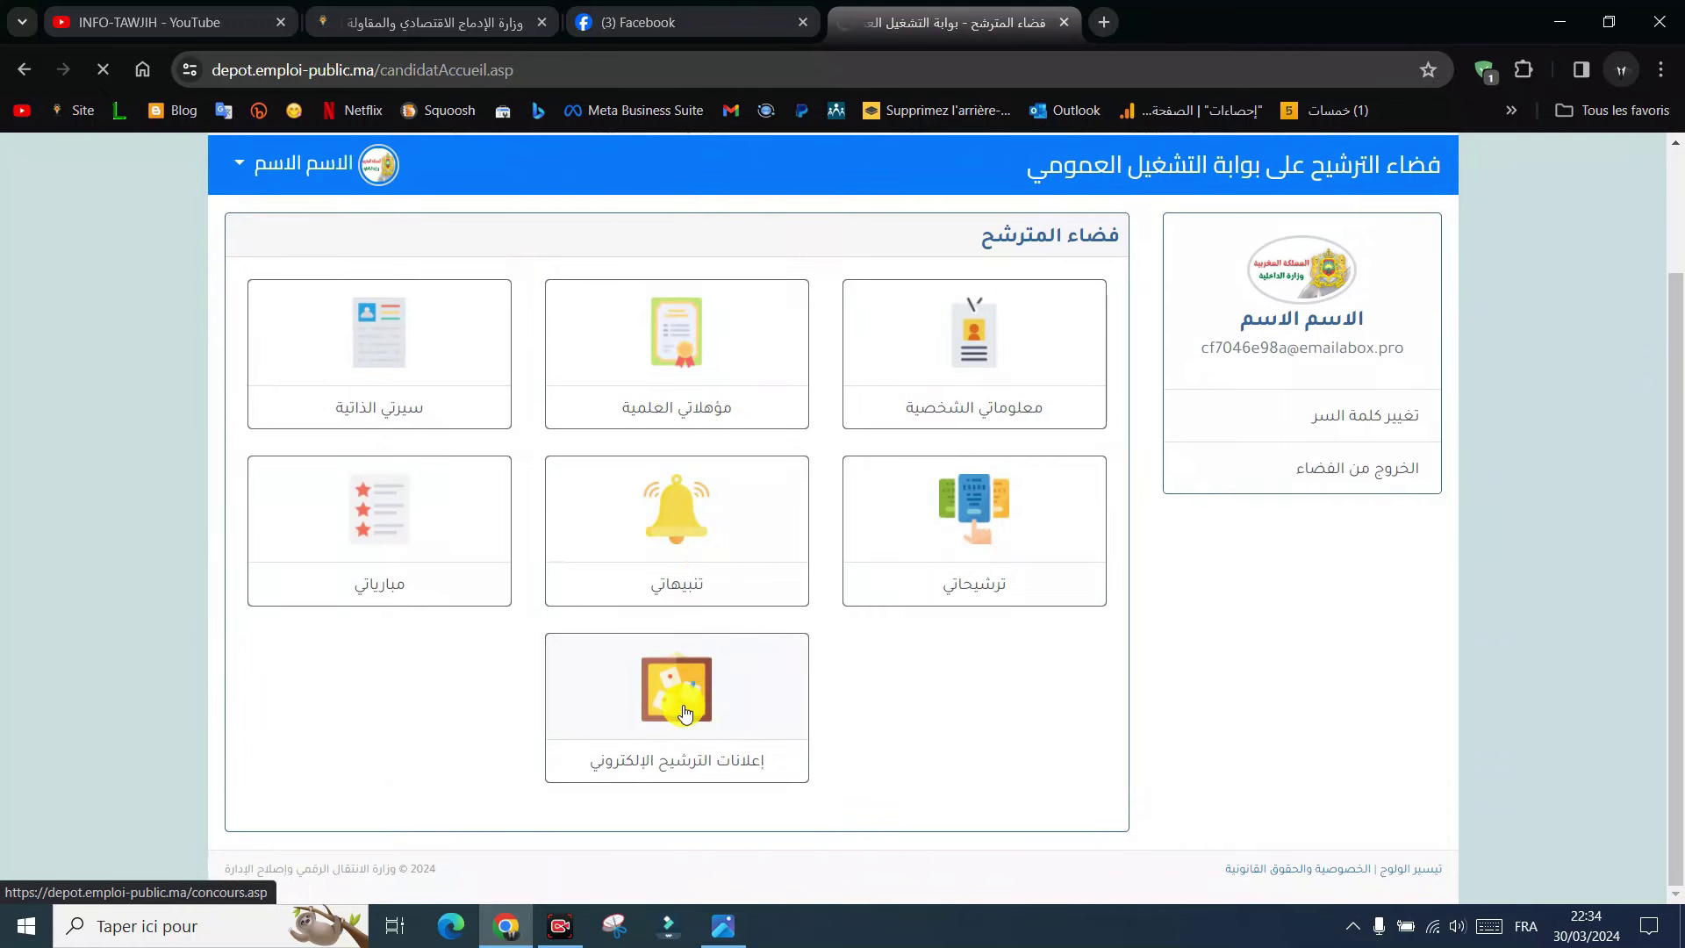
scroll(1039, 618, "down", 8)
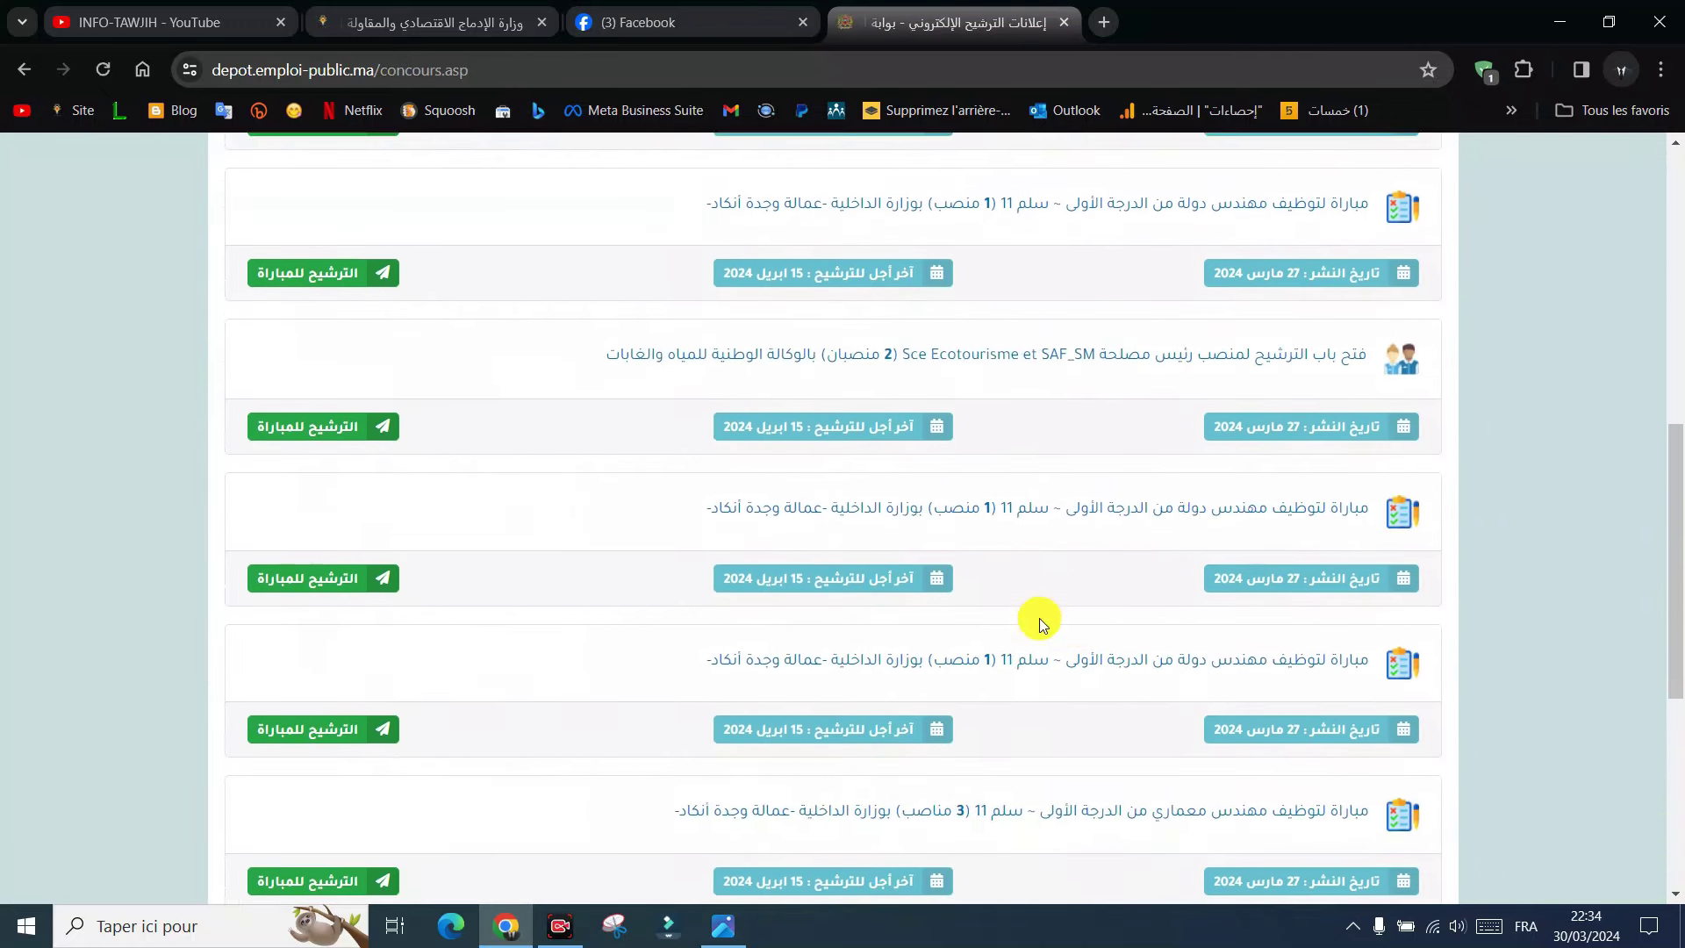
scroll(1039, 618, "down", 5)
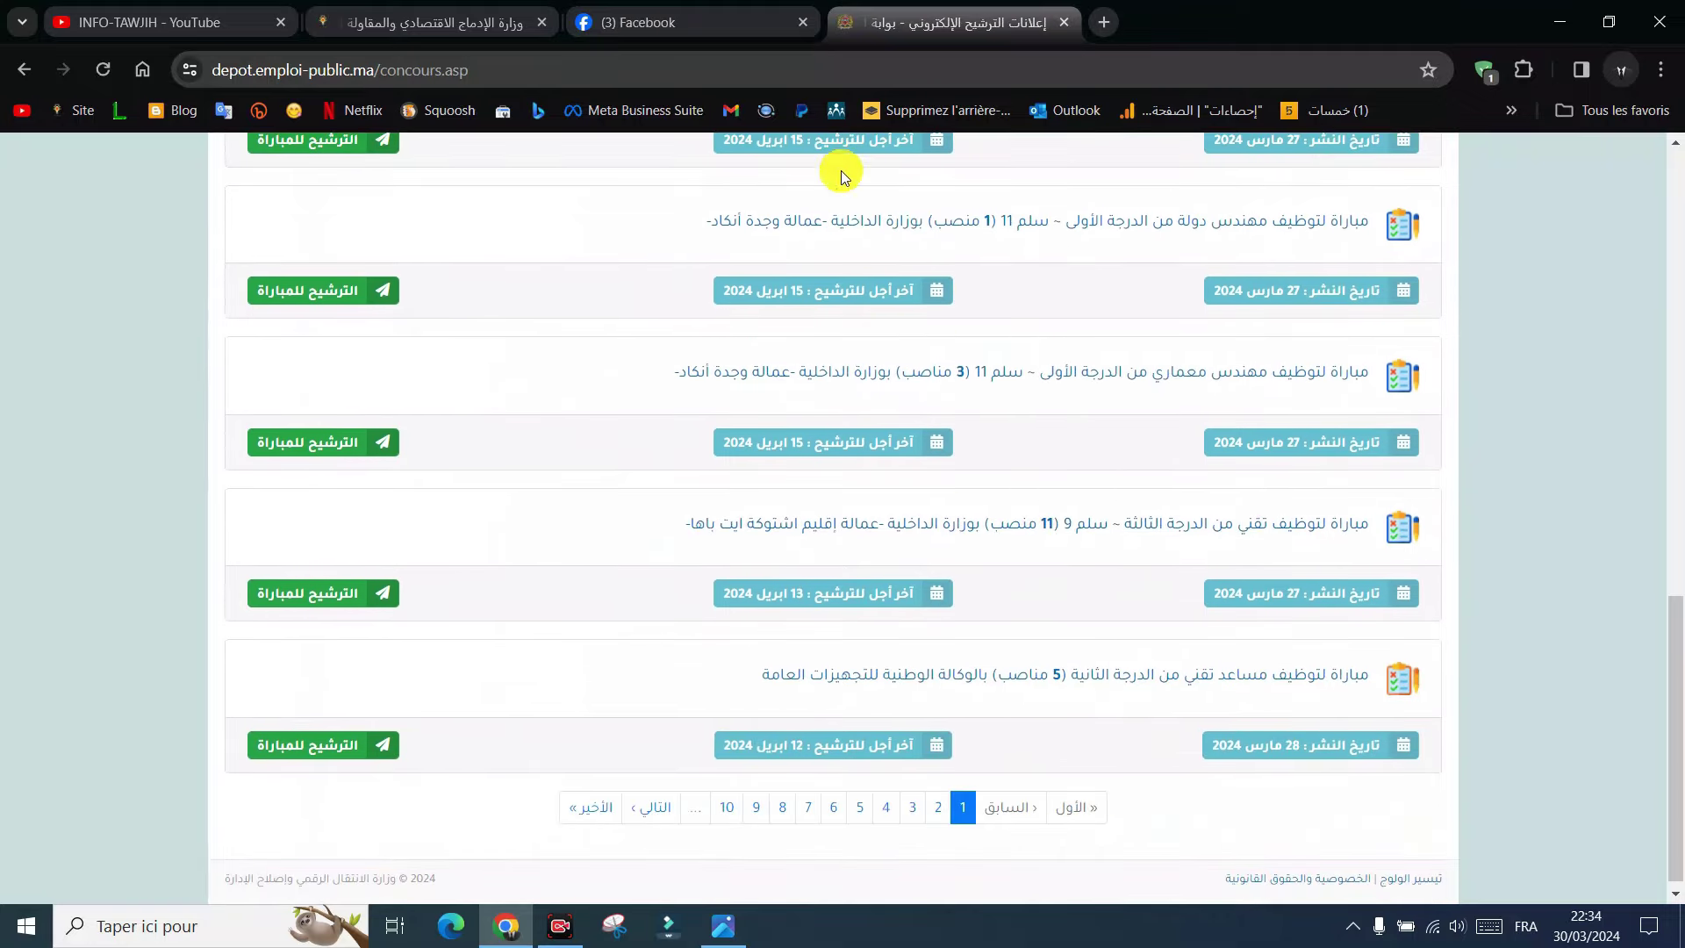
left_click(939, 798)
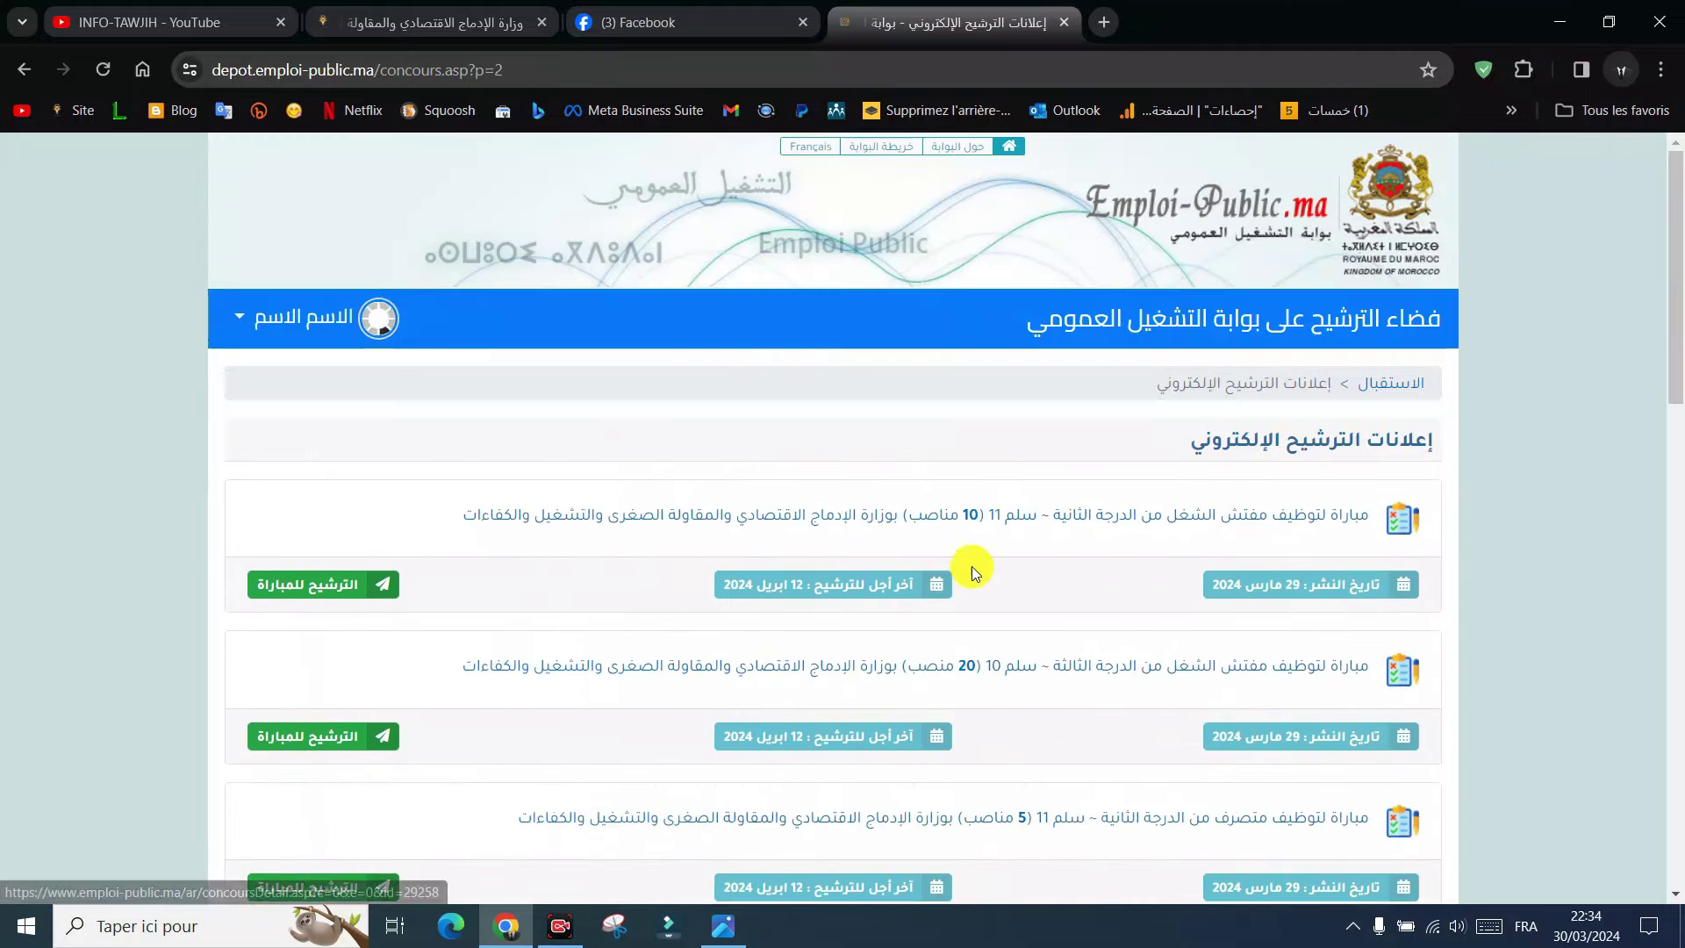
Start an application for the third-grade technician competition, scale 9 with 40 posts, at الوكالة الوطنية للتجهيزات العامة
scroll(974, 570, "down", 3)
scroll(983, 578, "down", 1)
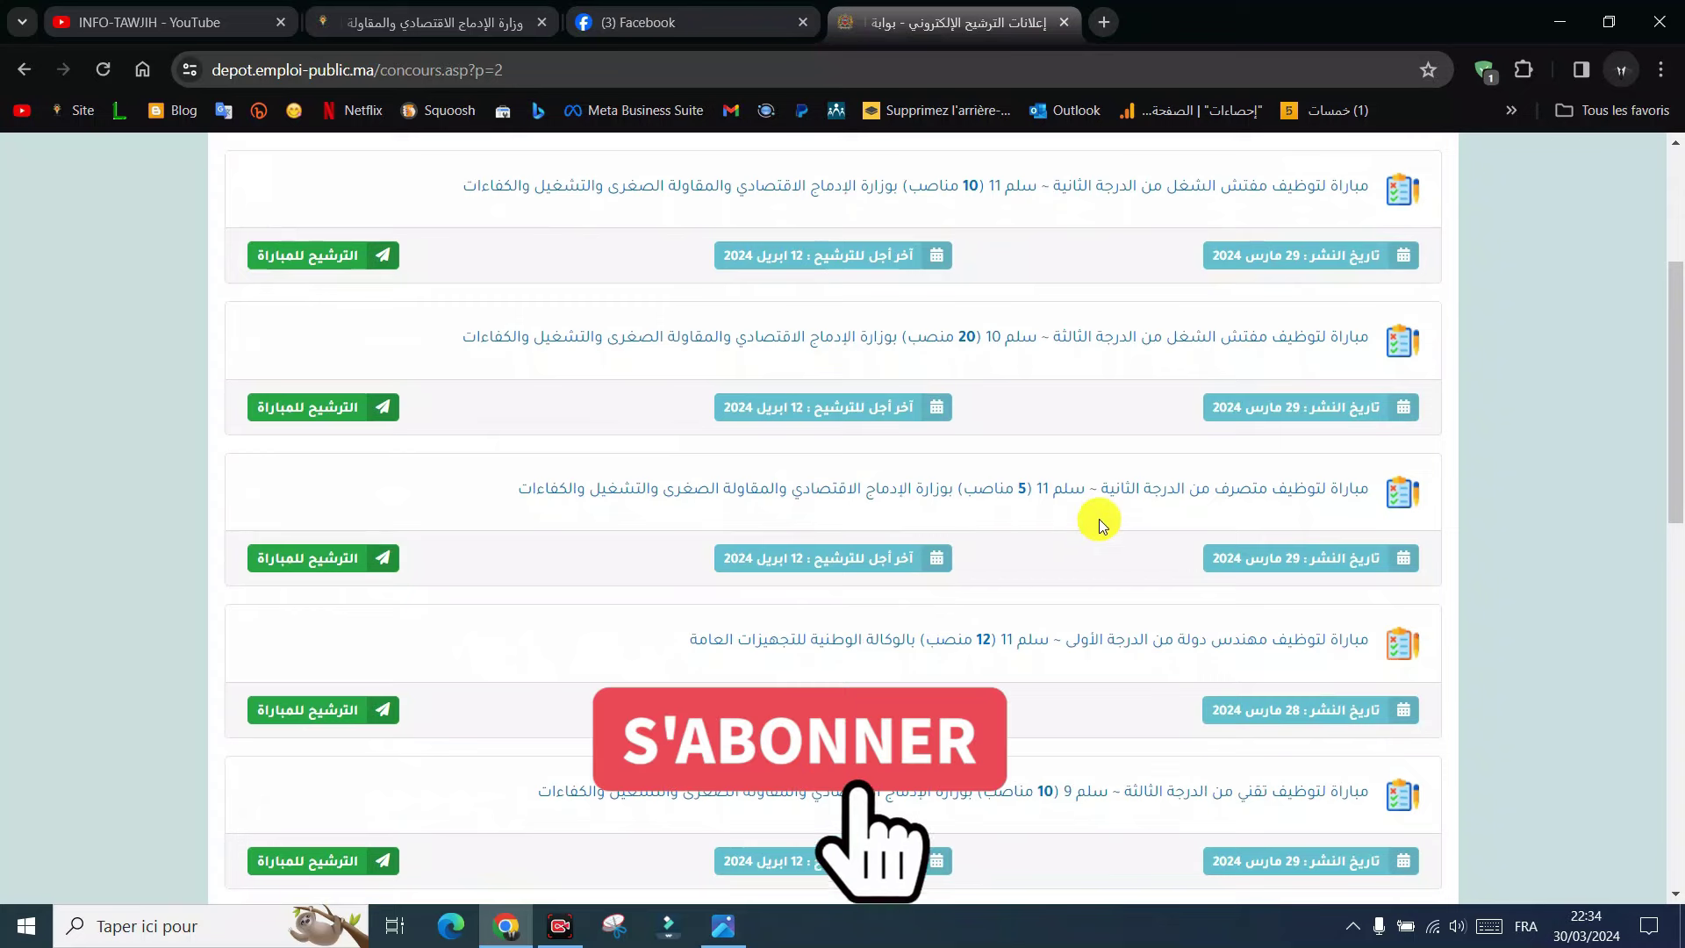
scroll(1097, 527, "down", 3)
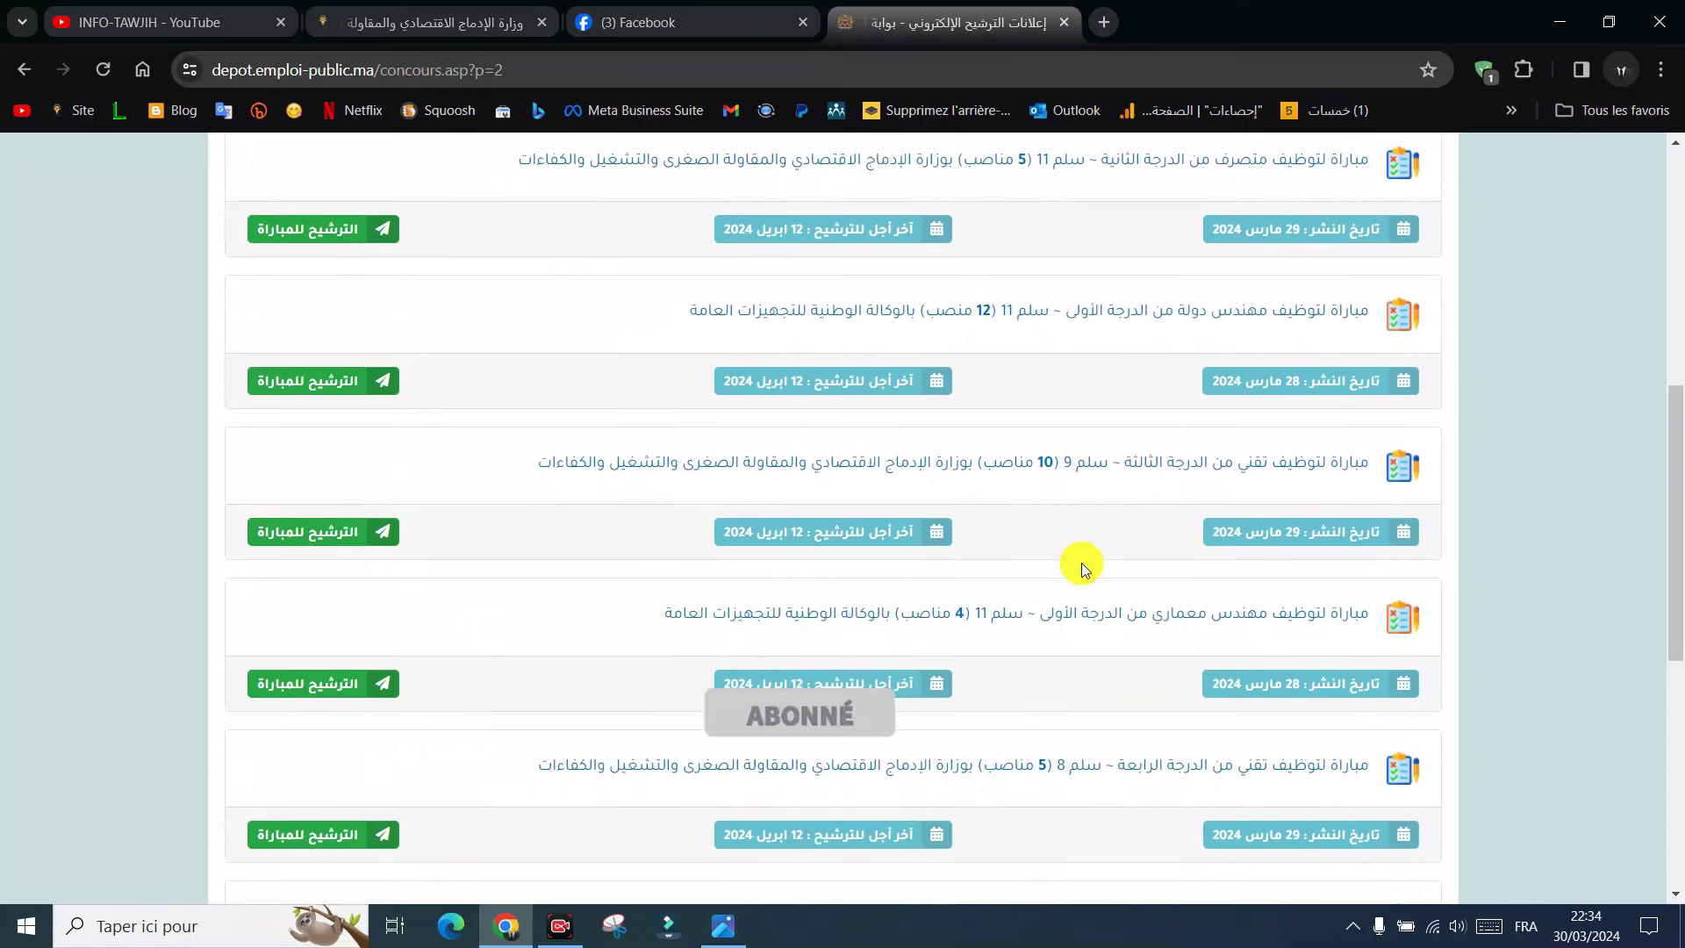
scroll(1075, 575, "down", 2)
scroll(1049, 676, "down", 2)
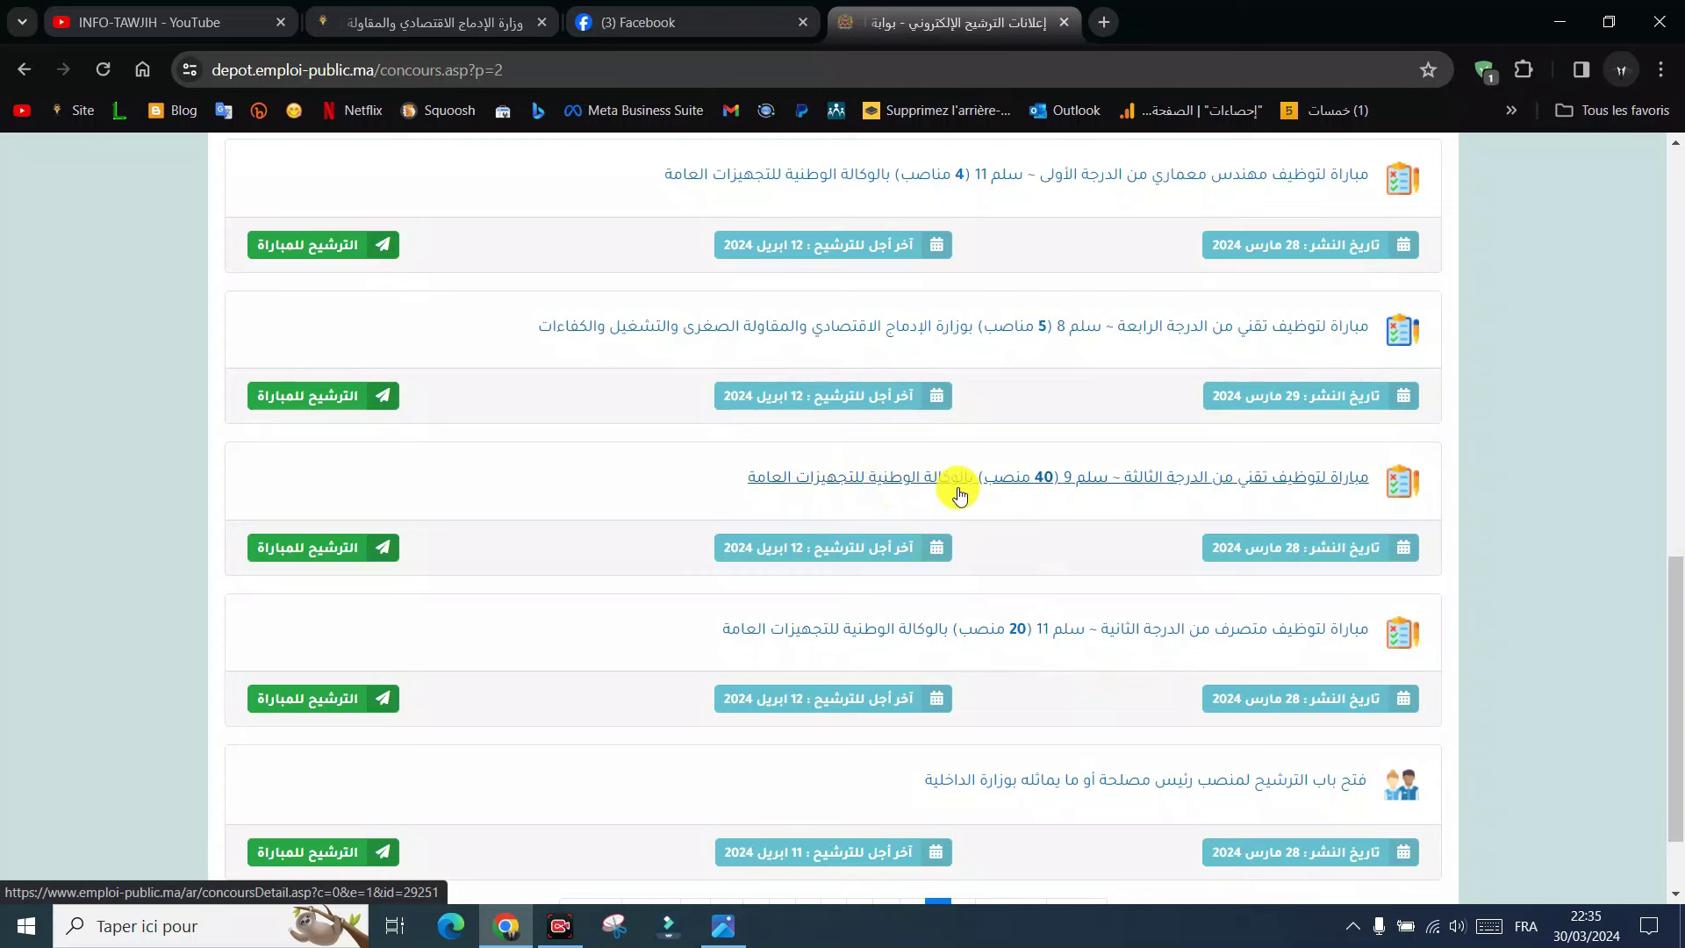
left_click(301, 558)
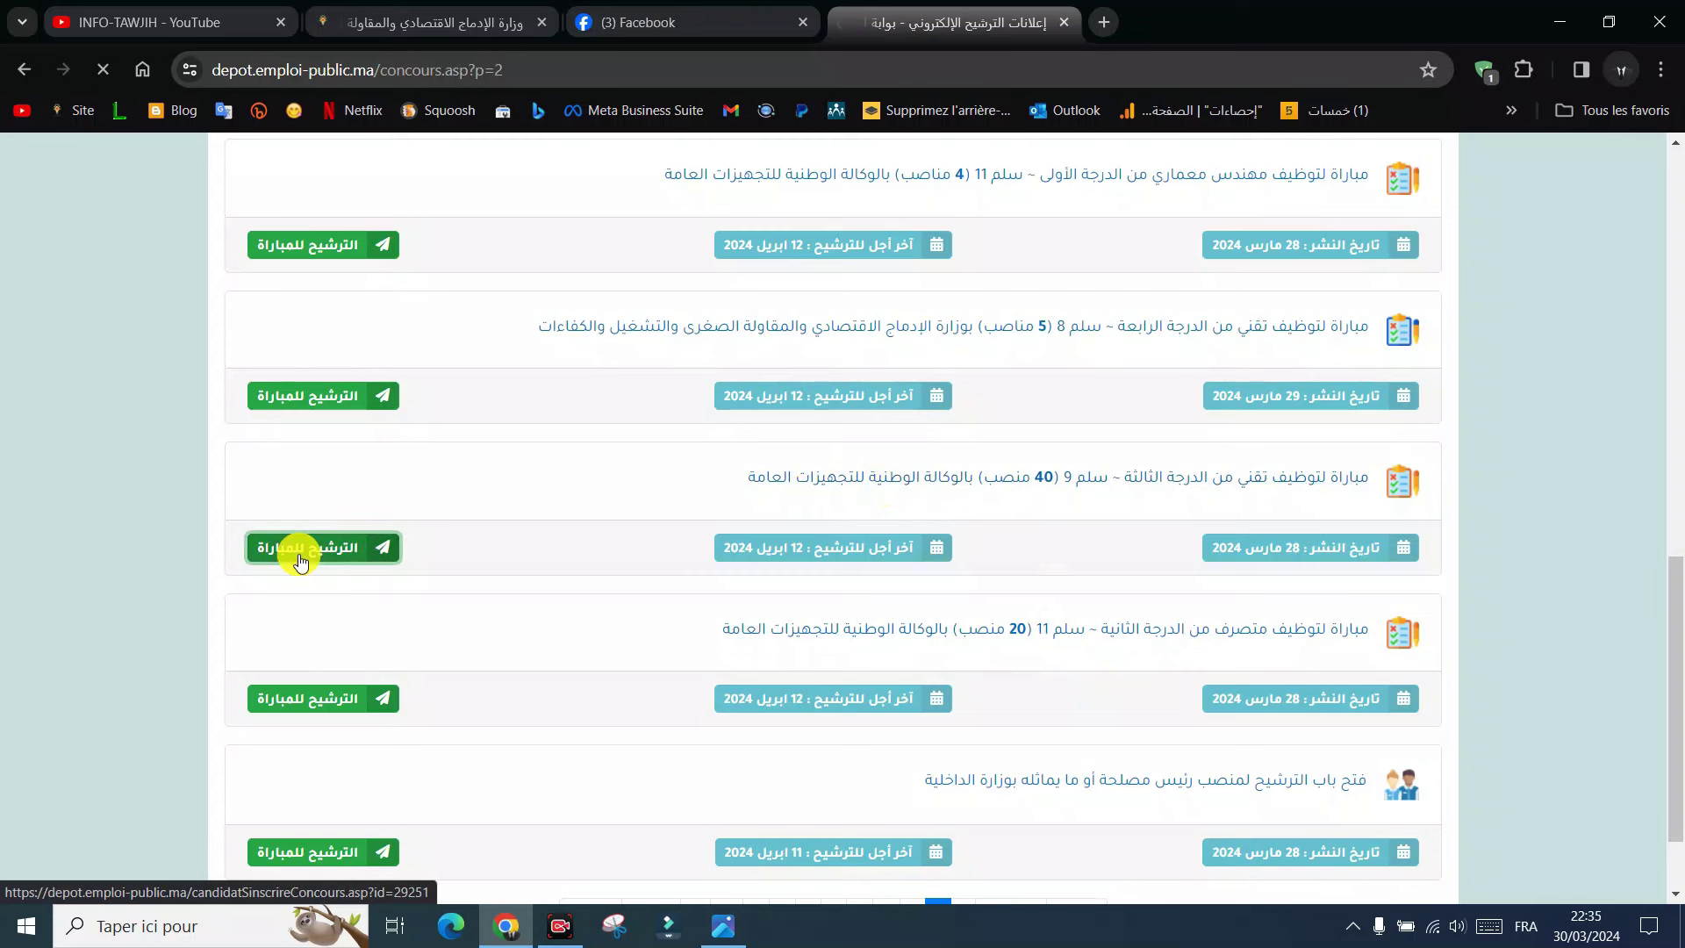
Review the prefilled candidate details, answer لا to applying as a civil servant, and choose عادي for the reserved-posts category
scroll(1187, 646, "down", 2)
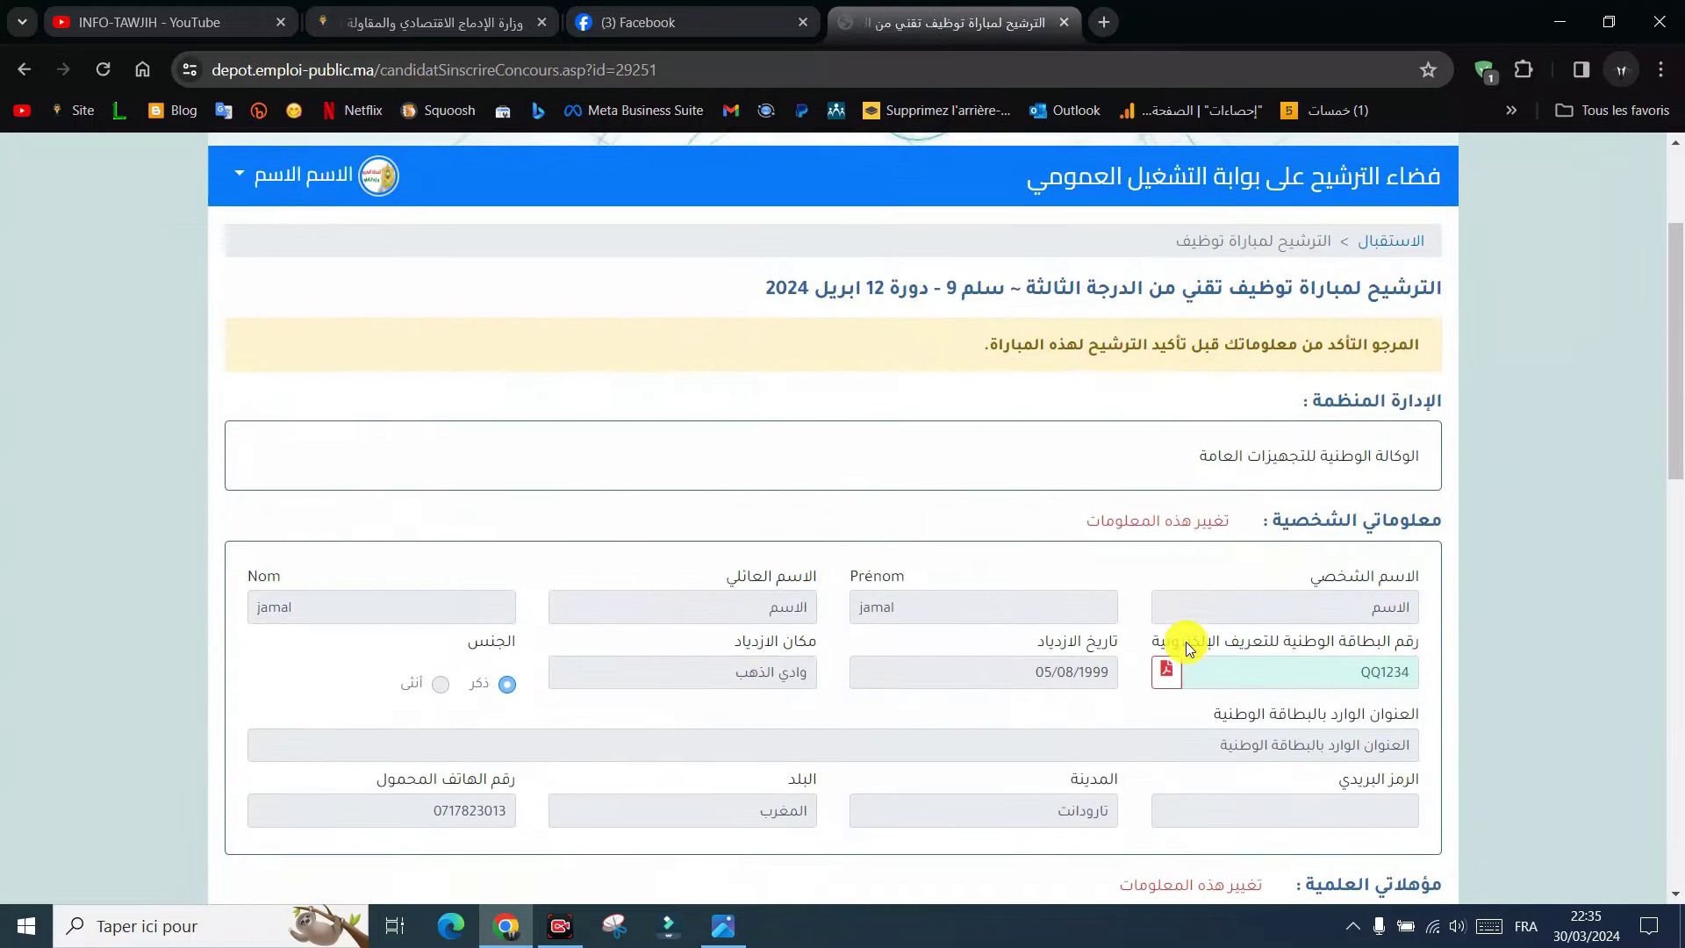
scroll(1187, 647, "down", 1)
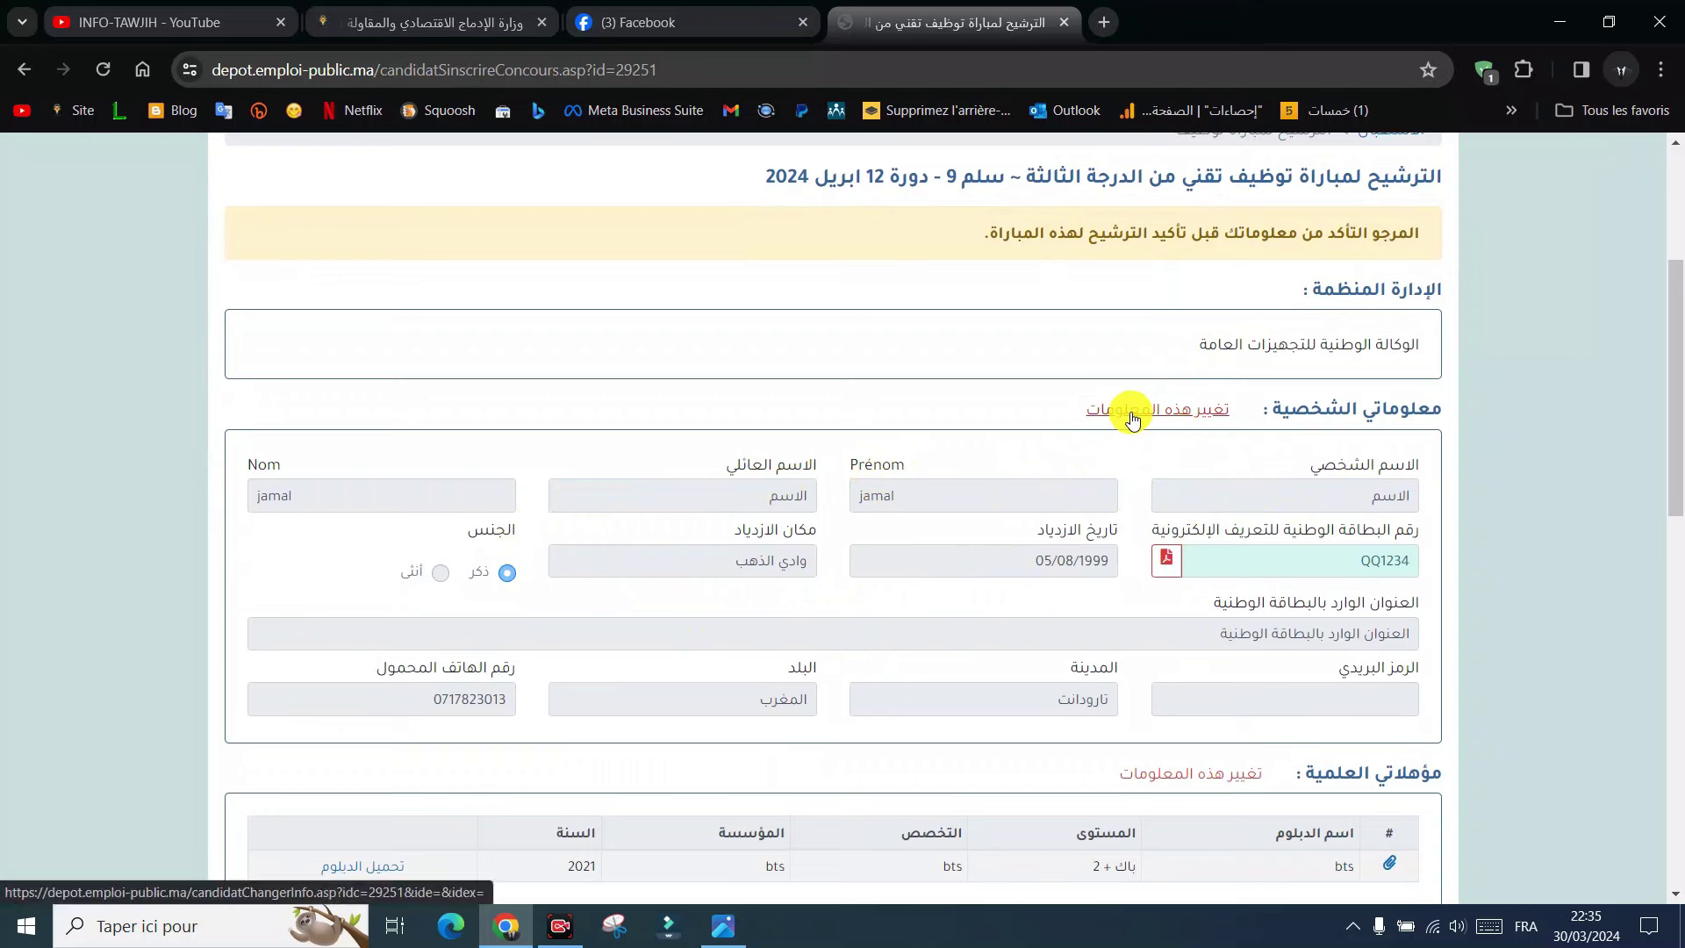
scroll(1001, 492, "down", 3)
scroll(1001, 491, "down", 2)
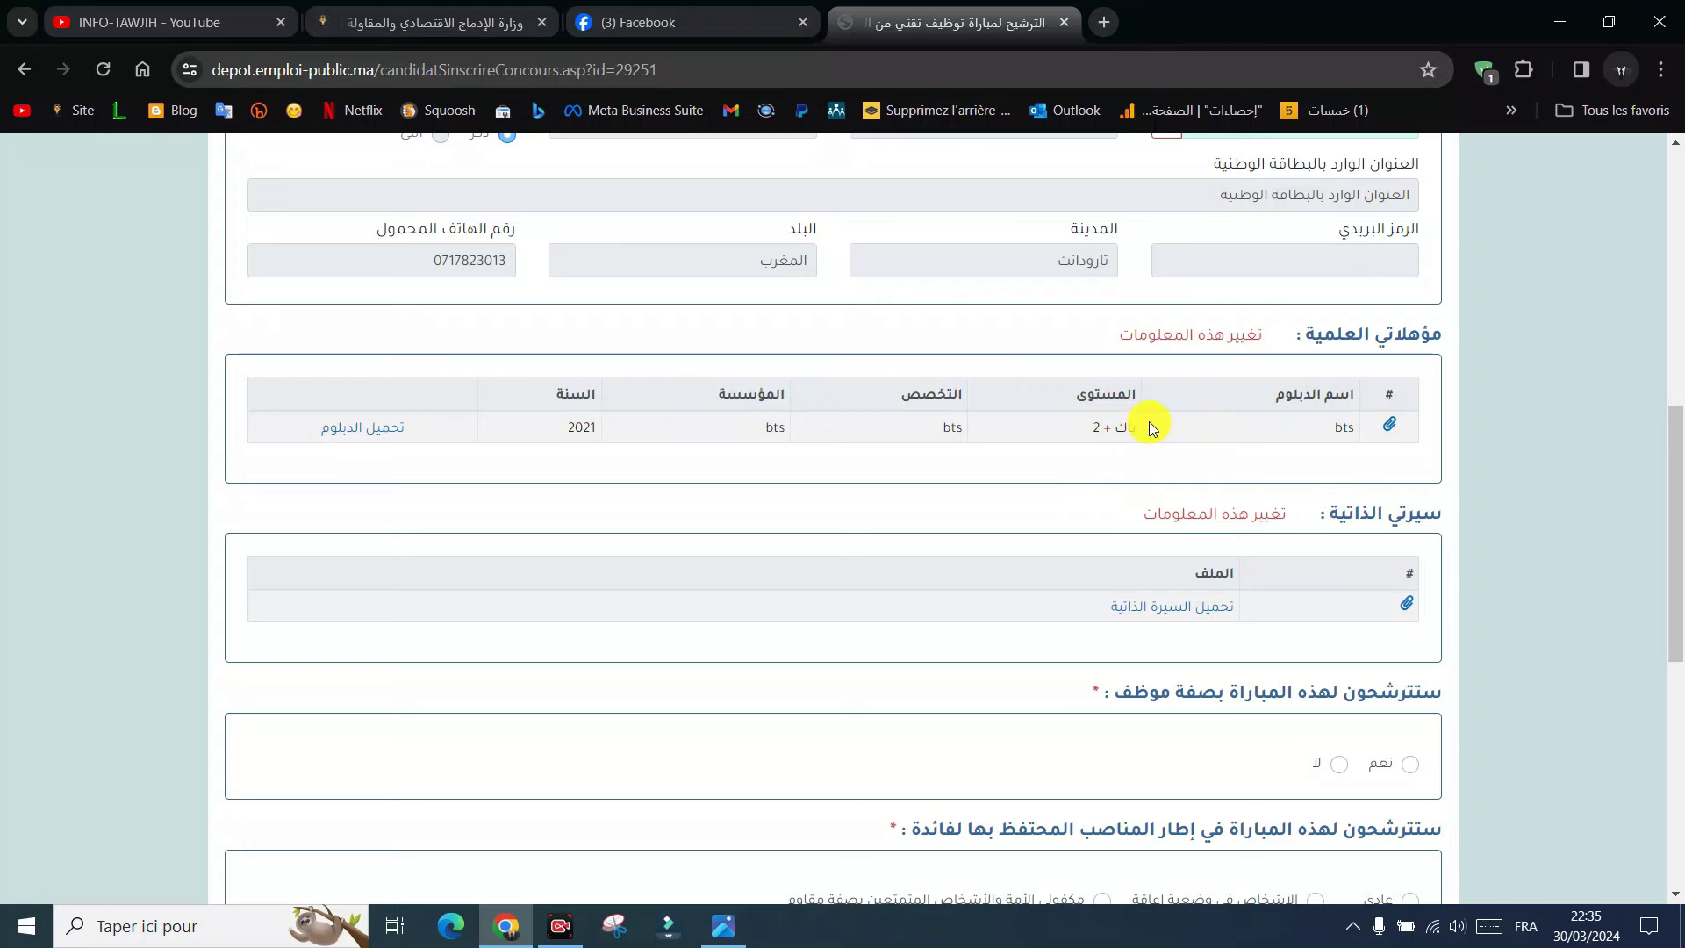
scroll(1355, 423, "down", 3)
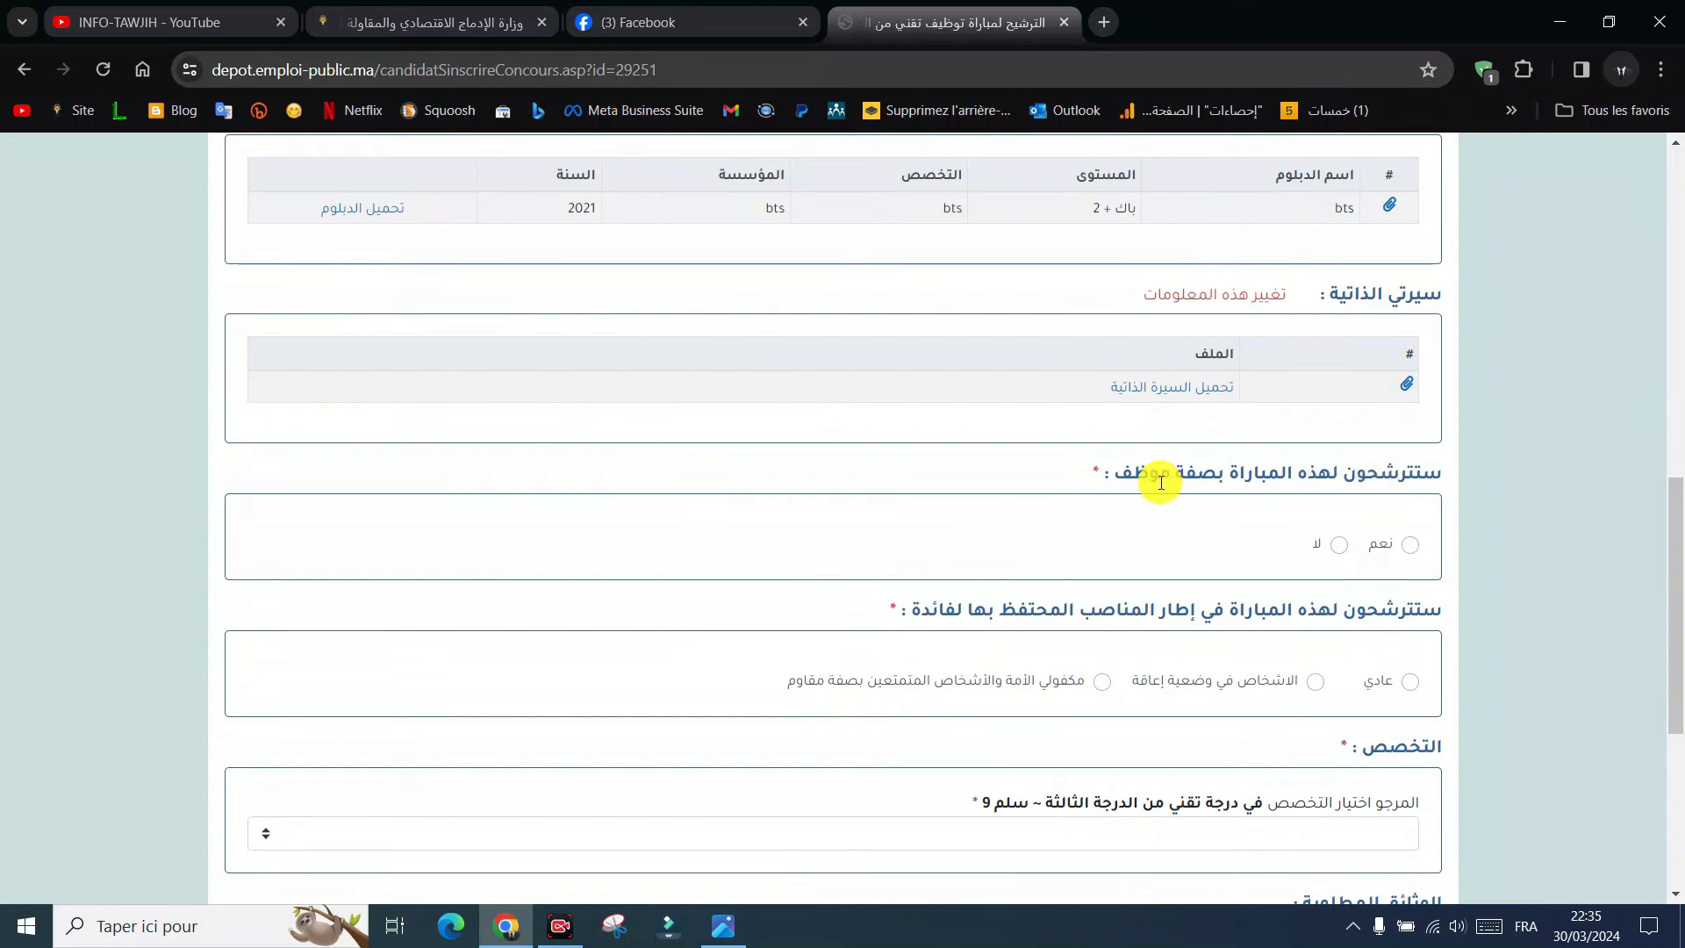
left_click(1339, 546)
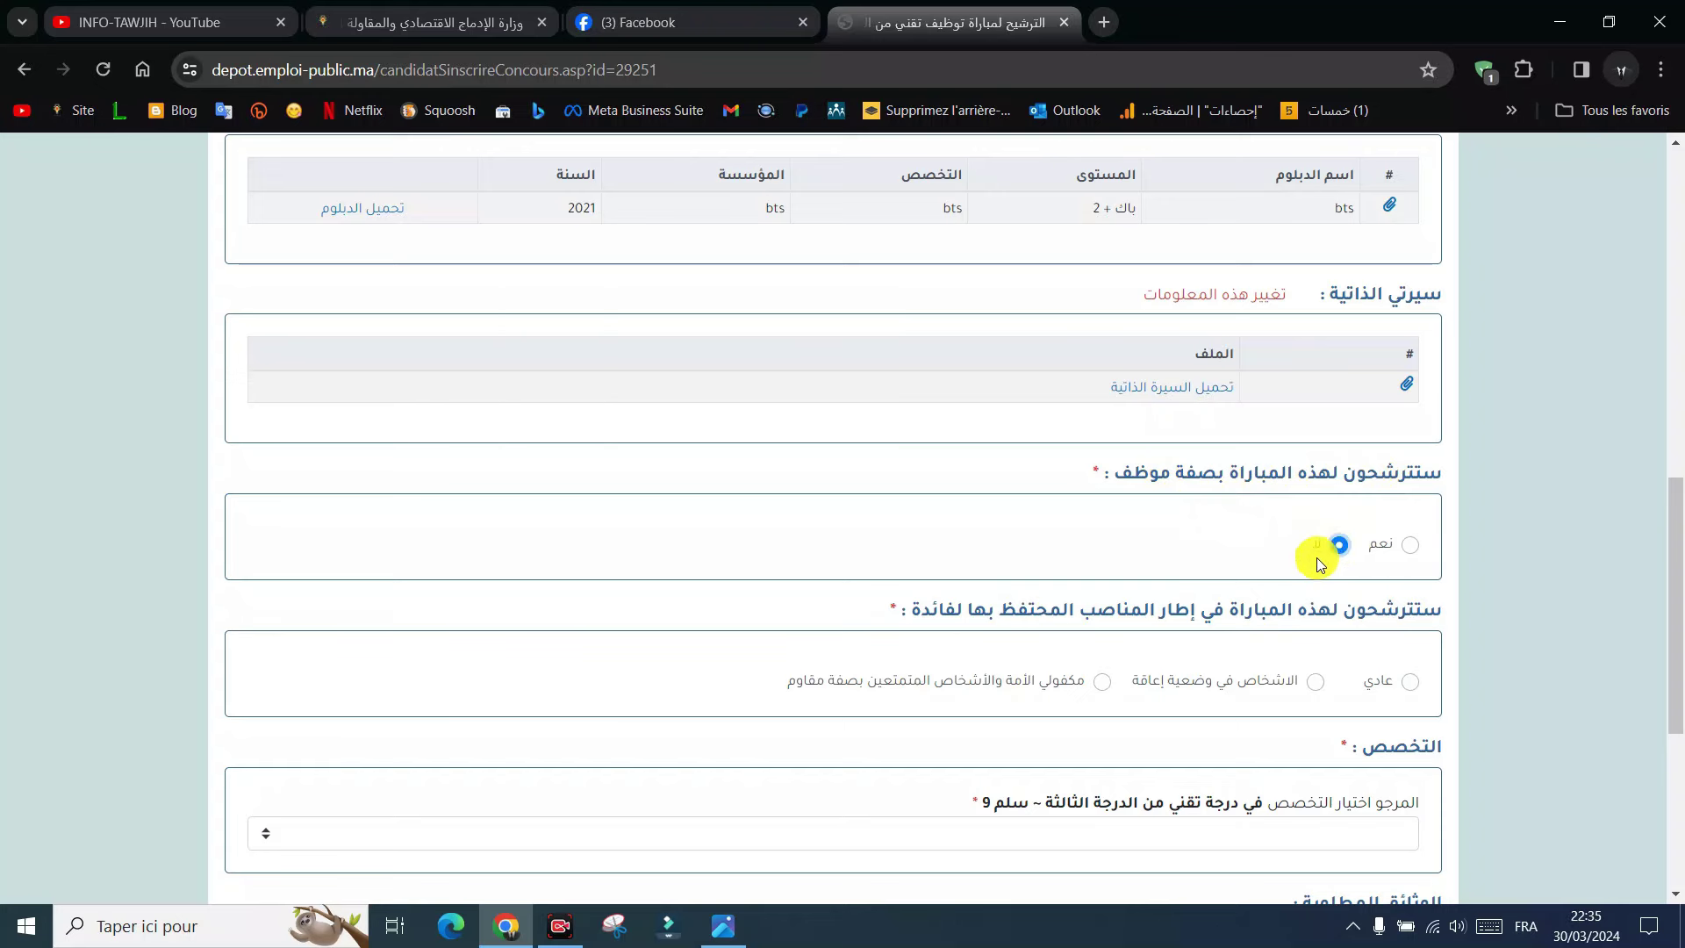
scroll(1325, 555, "down", 1)
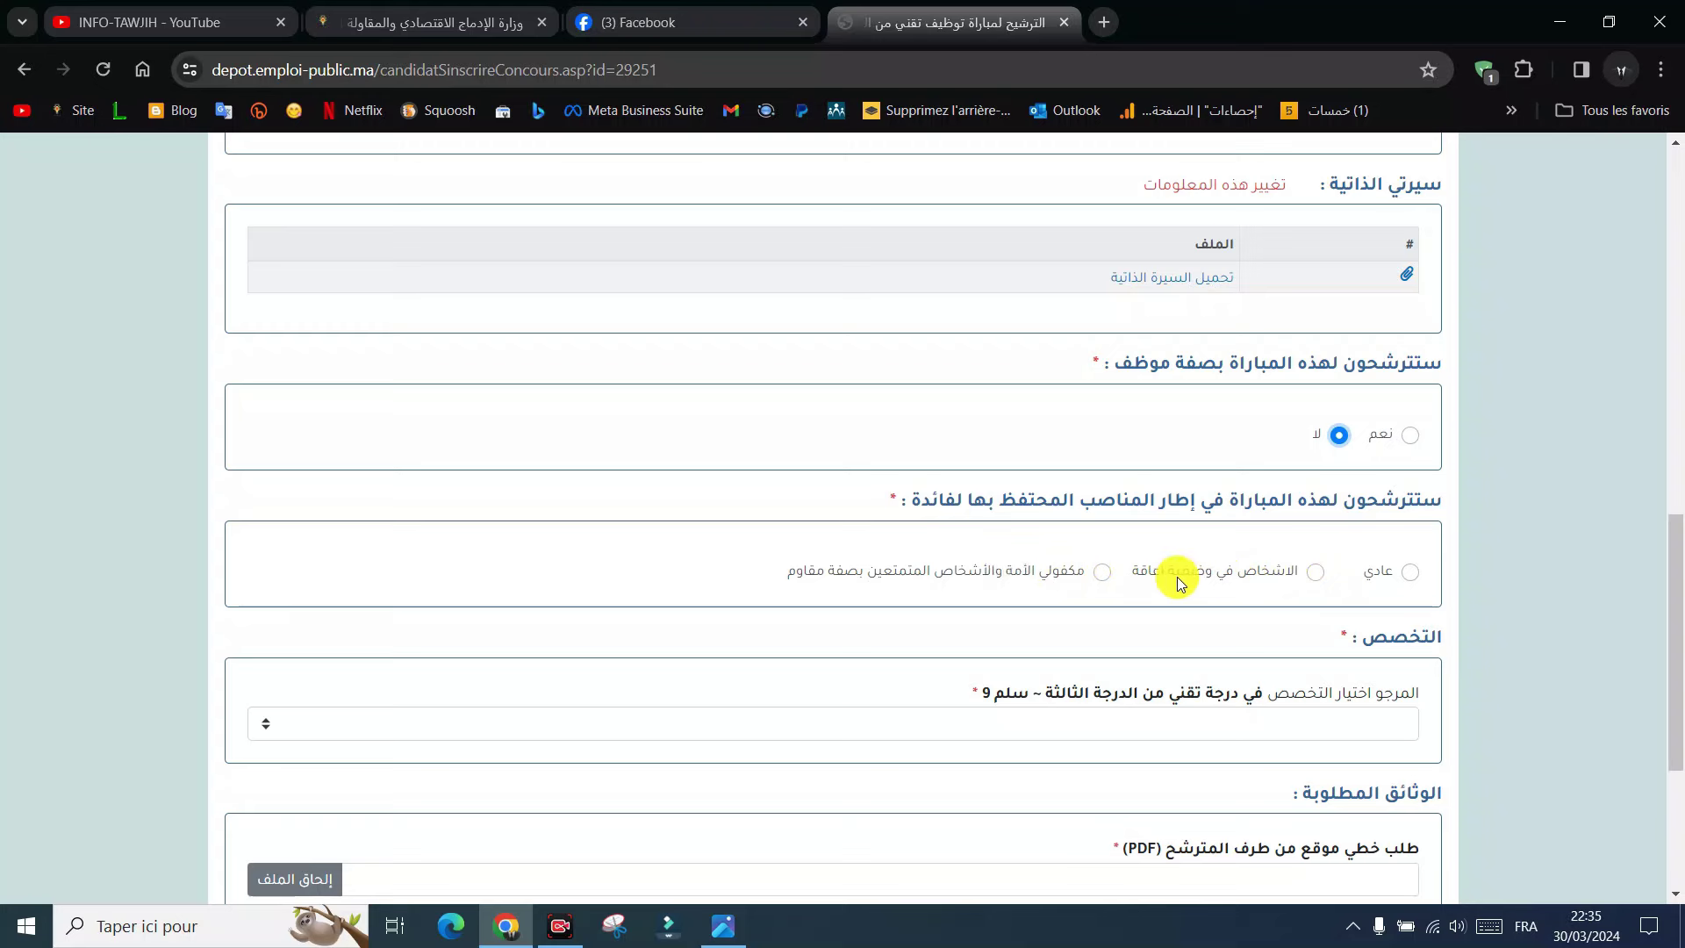
left_click(1413, 570)
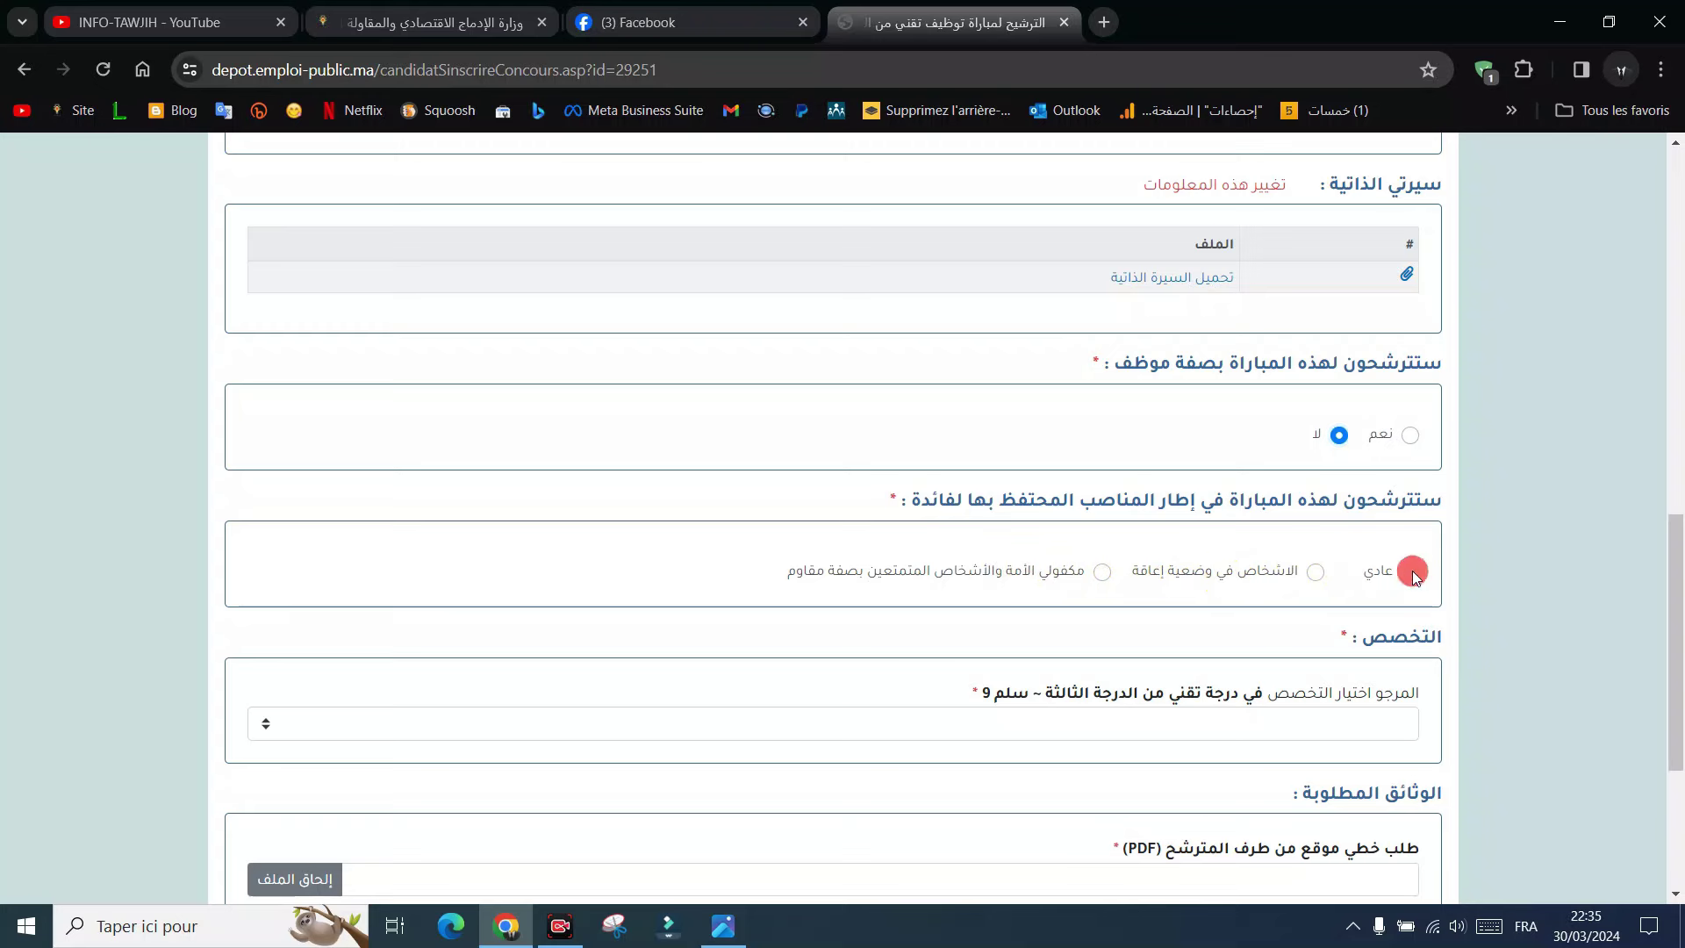
Set the specialization (التخصص) for the competition to كتابة الادارة (6 مناصب)
scroll(1475, 565, "down", 2)
left_click(1327, 513)
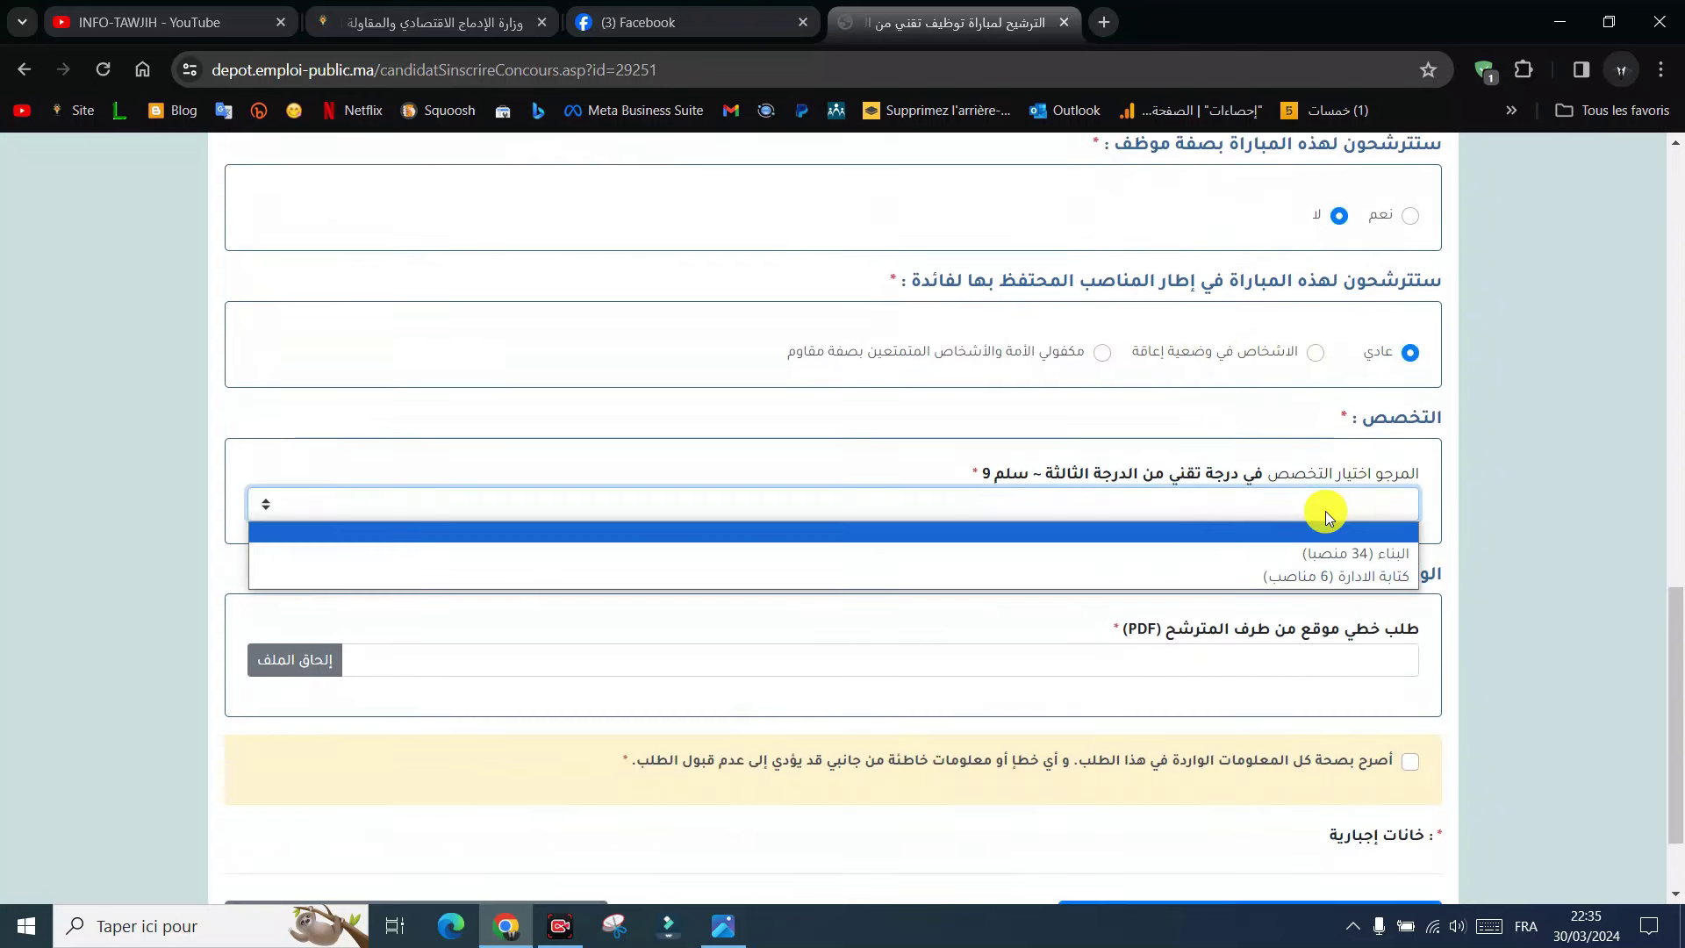
left_click(1366, 579)
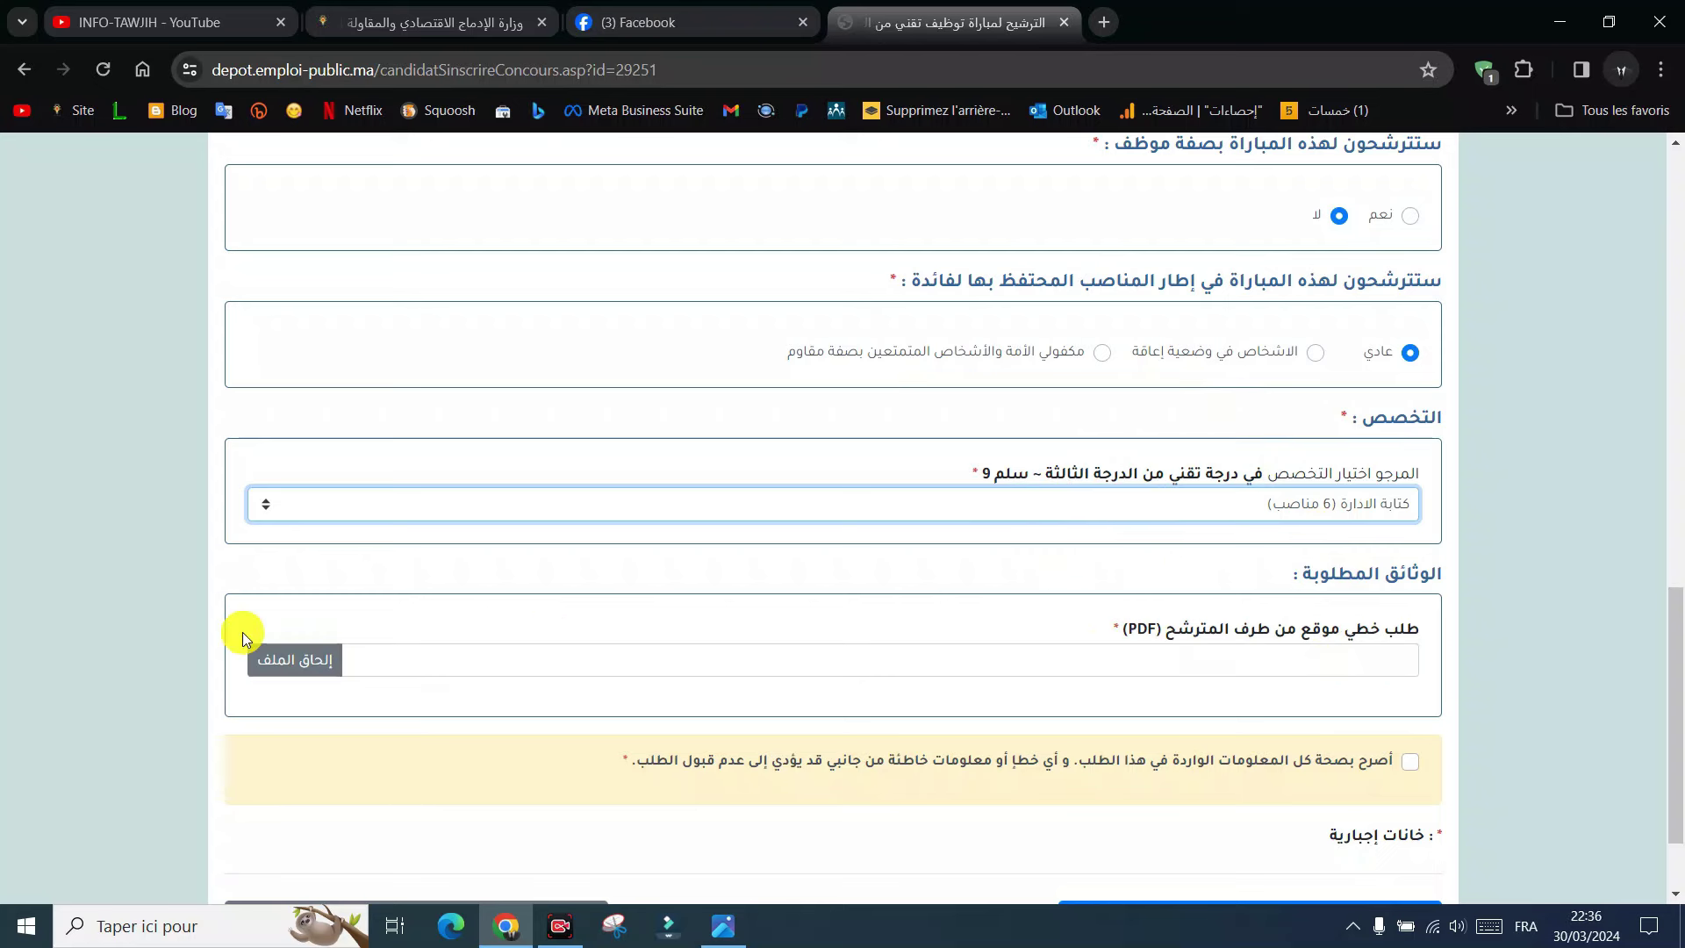
Attach TEST.pdf as the candidate's signed handwritten request (طلب خطي موقع من طرف المترشح)
left_click(283, 660)
left_click(639, 450)
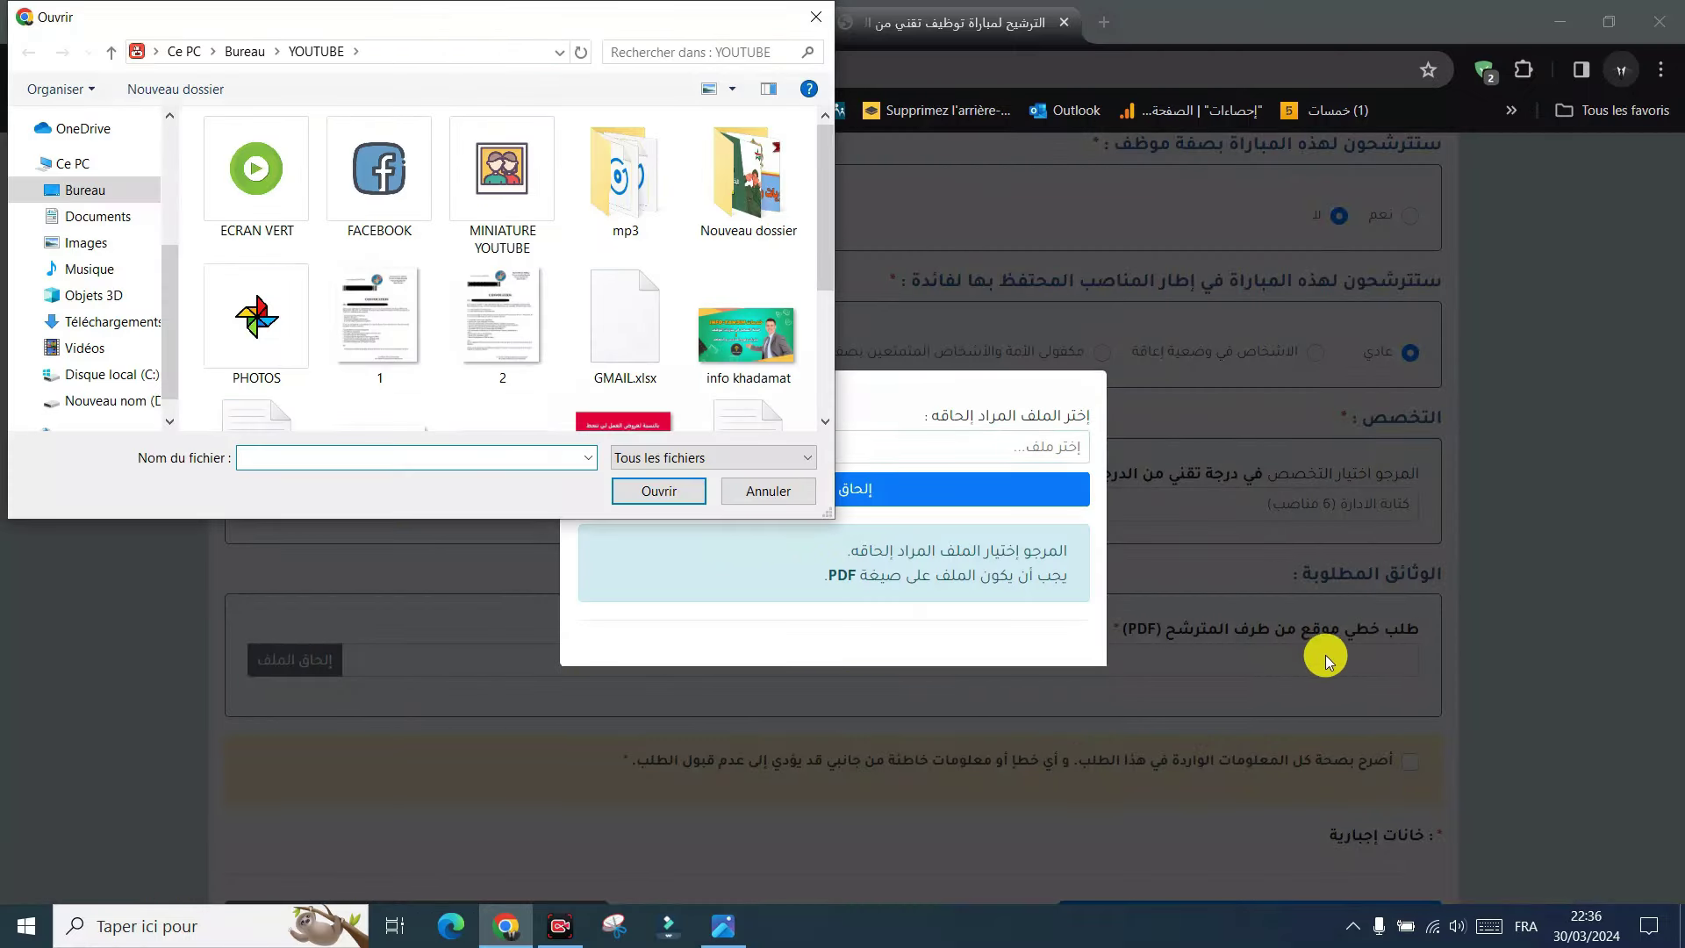
scroll(711, 351, "down", 3)
double_click(739, 199)
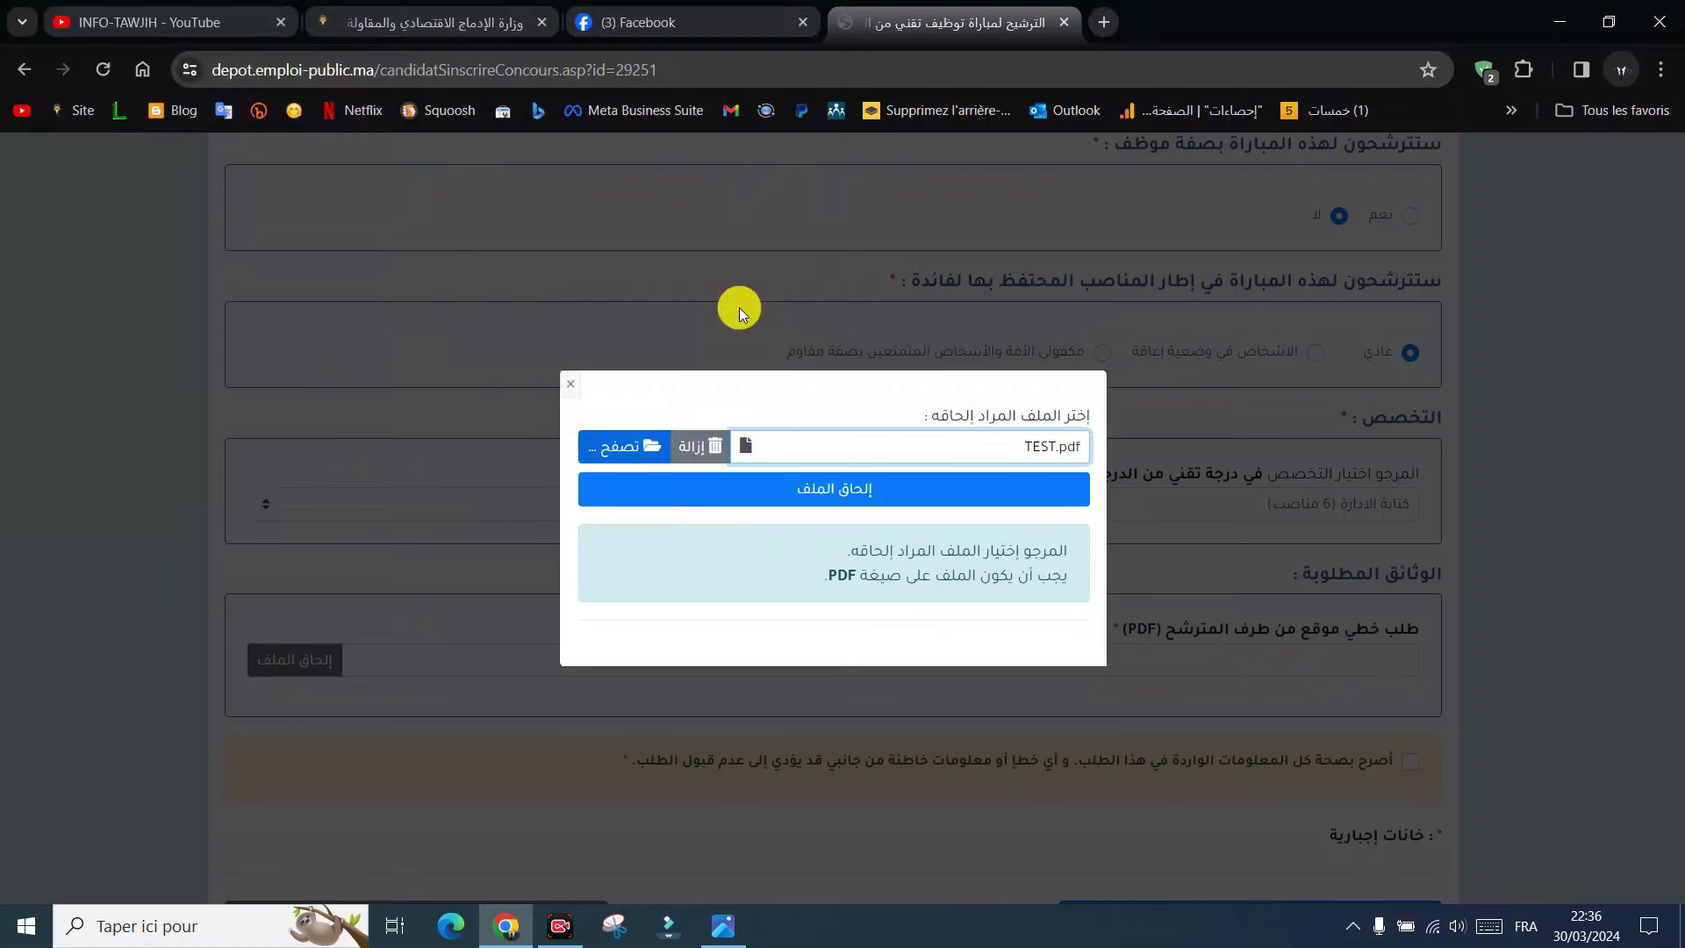
left_click(819, 499)
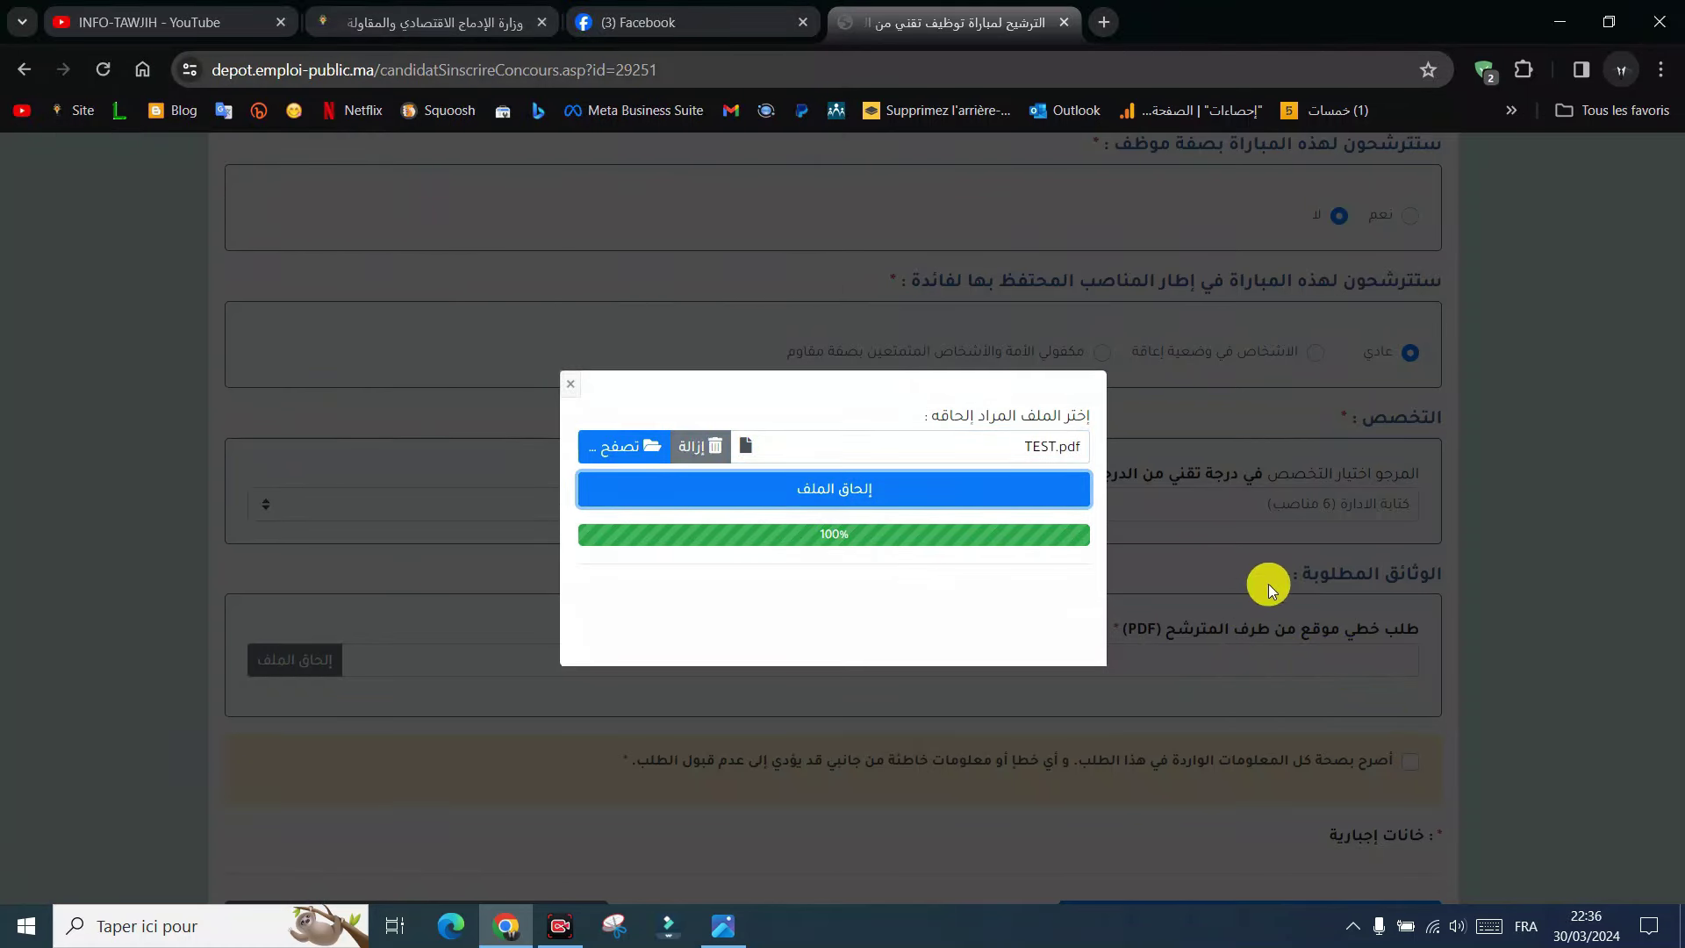
Return to the April 2024 recruitment page on infotechfouad.com and look through its public-sector competitions and application deadlines
left_click(421, 22)
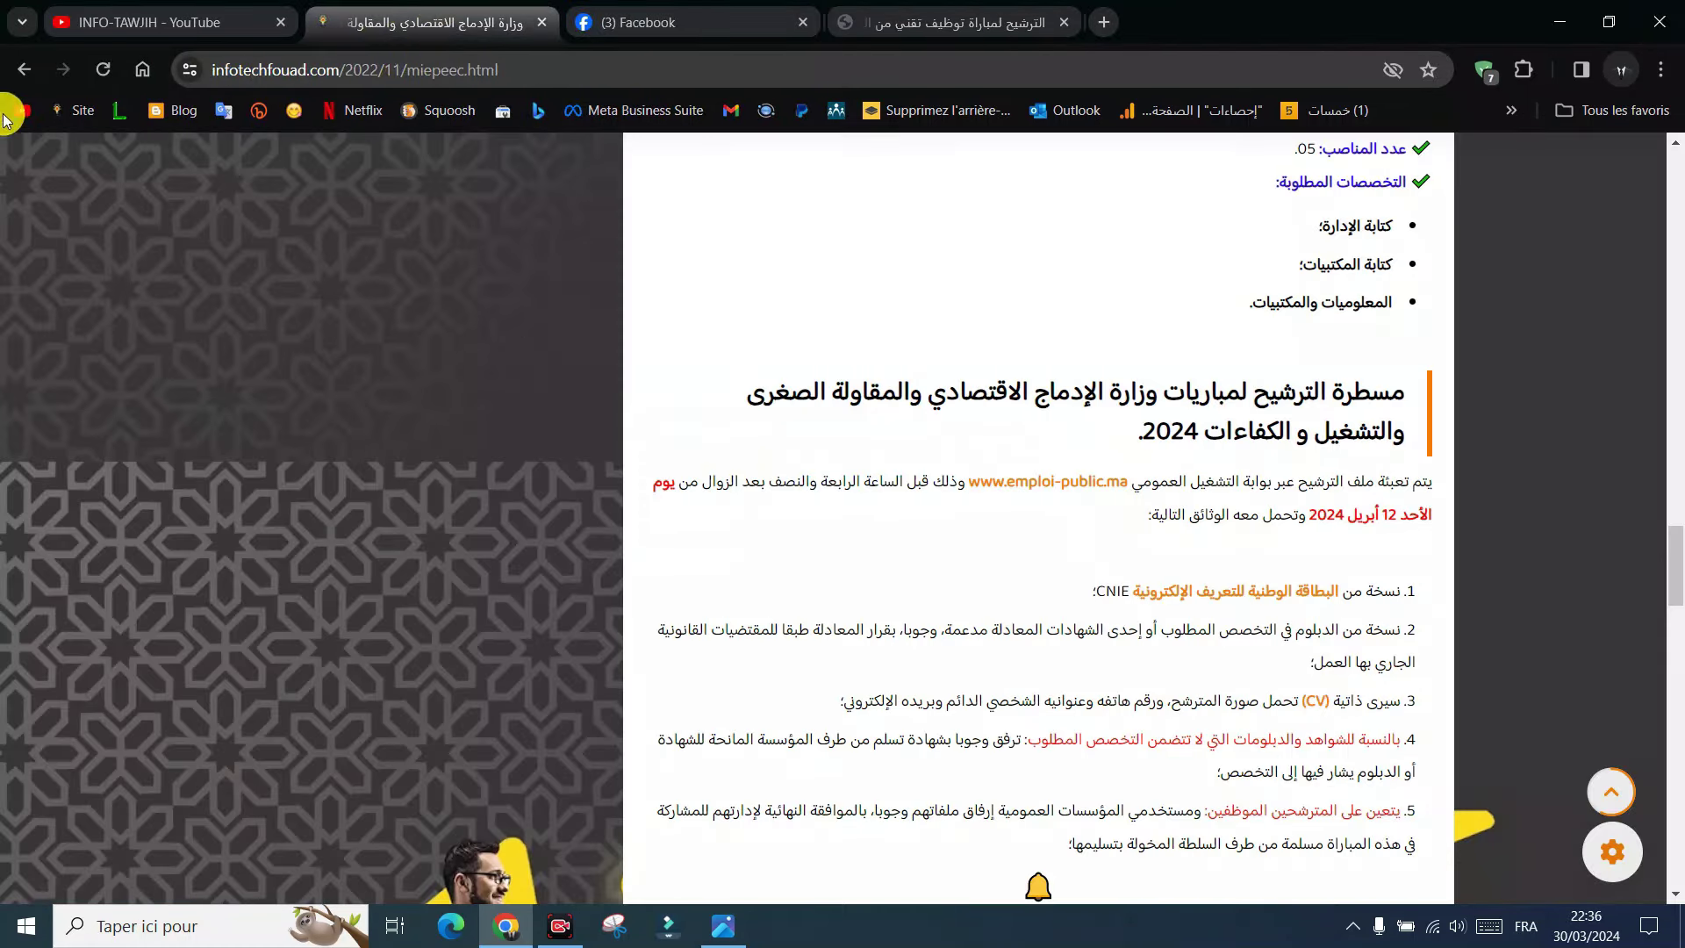
left_click(24, 70)
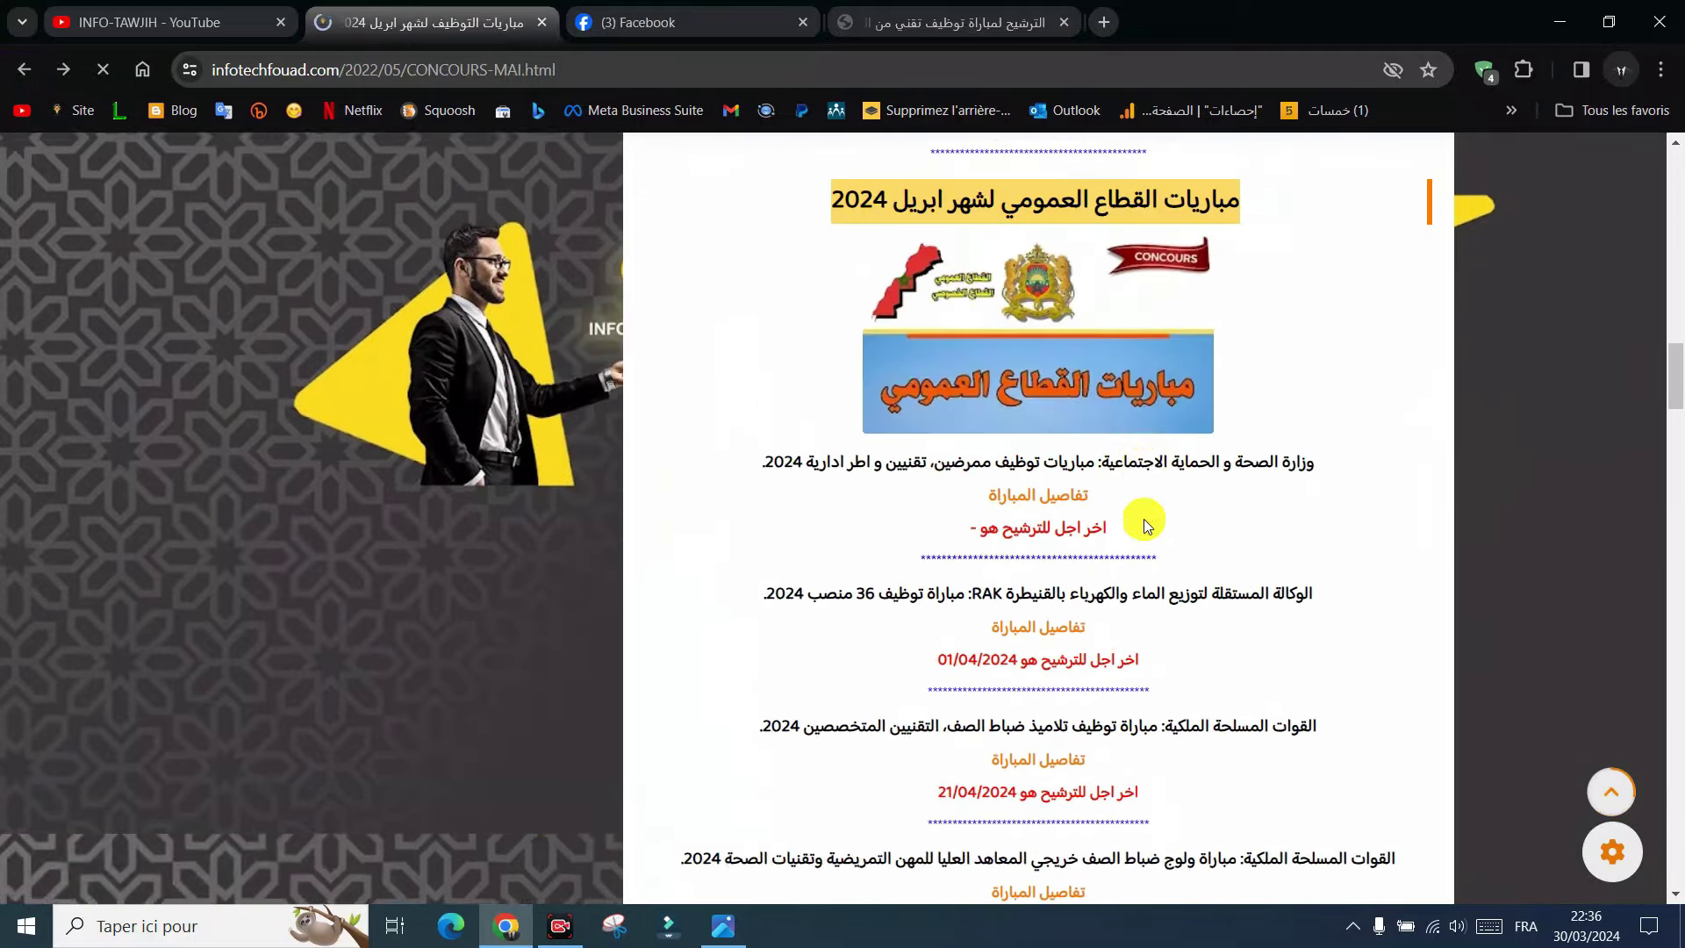
scroll(1145, 525, "down", 5)
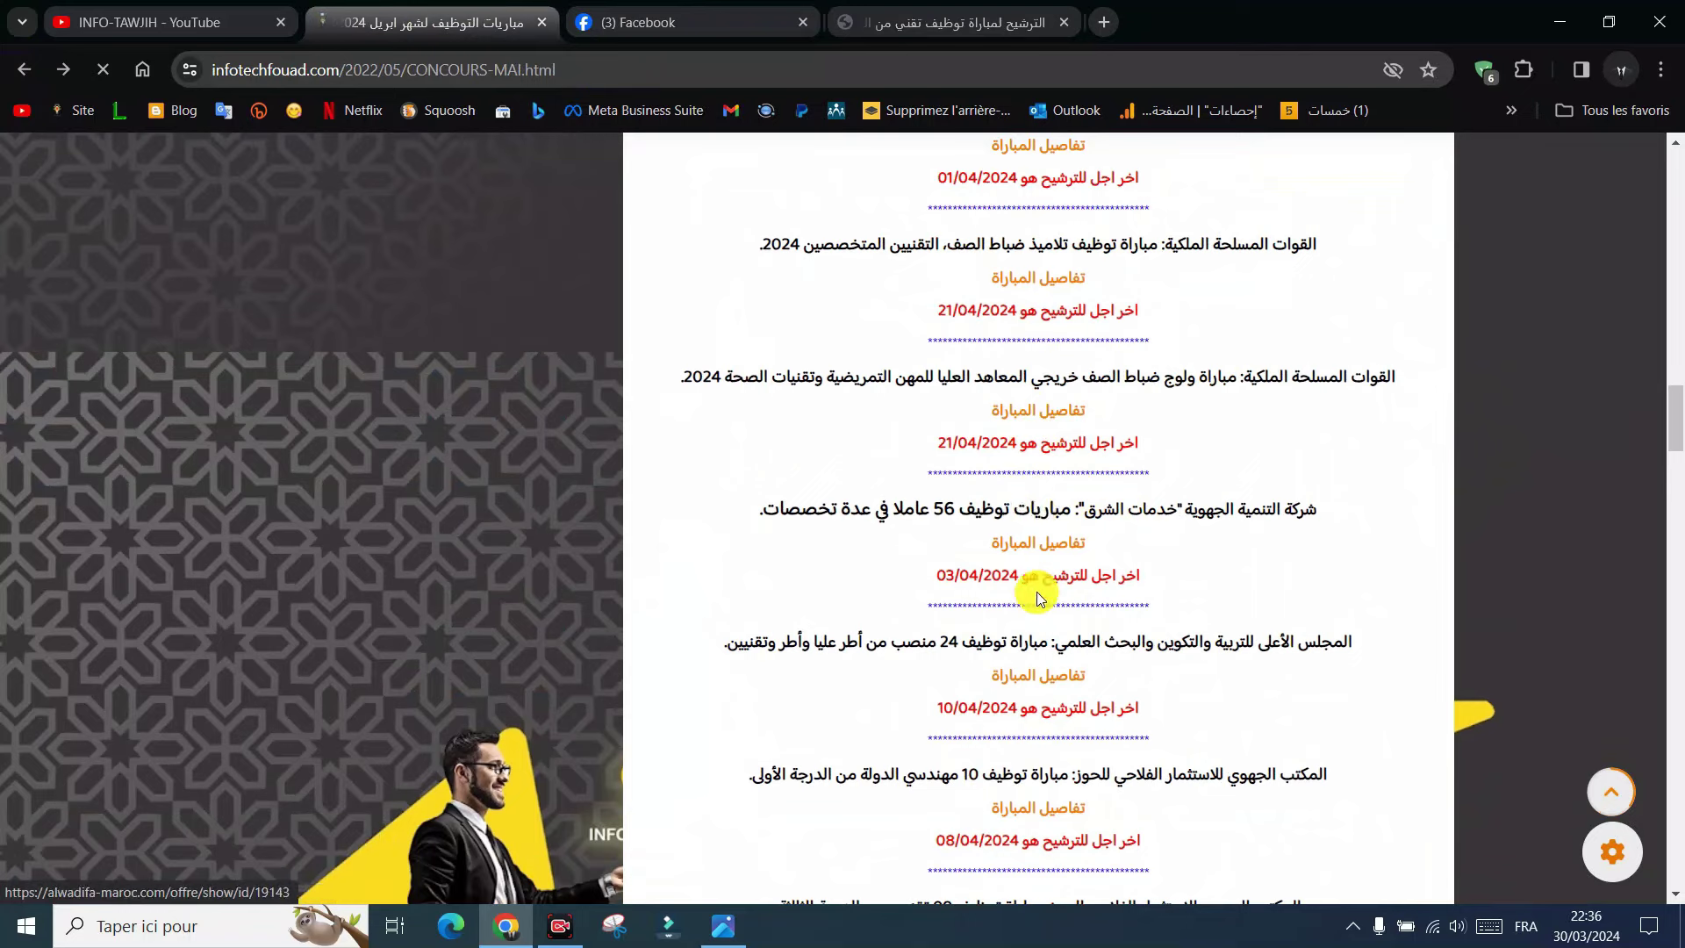
scroll(1035, 661, "down", 3)
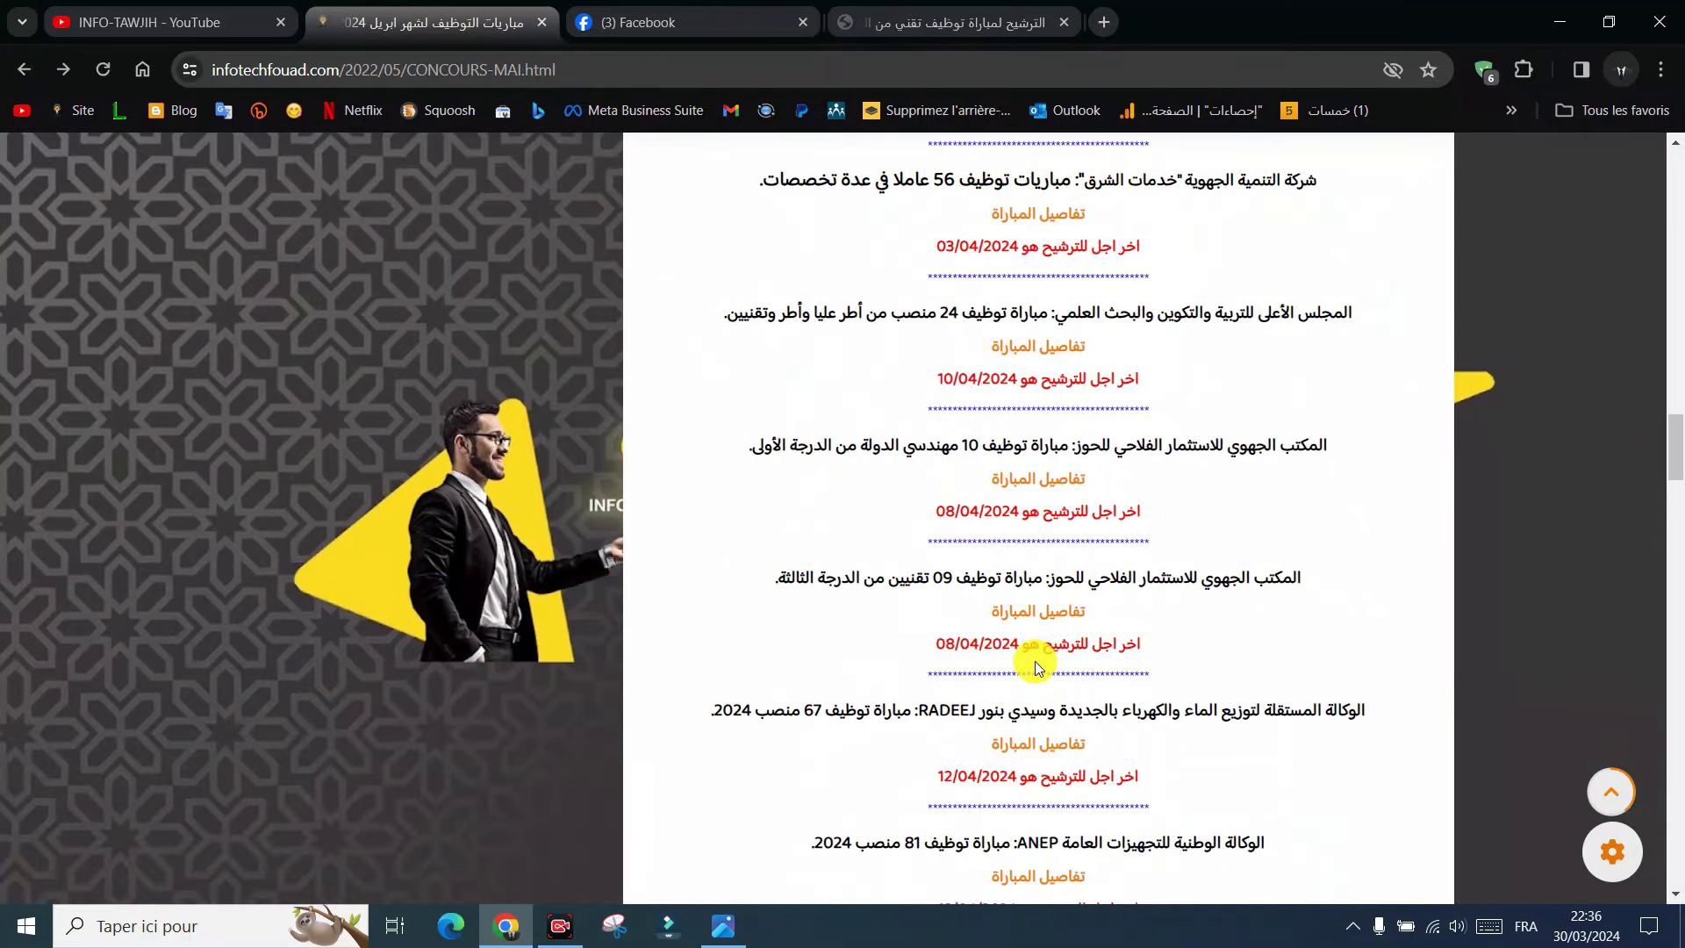
scroll(1019, 541, "down", 5)
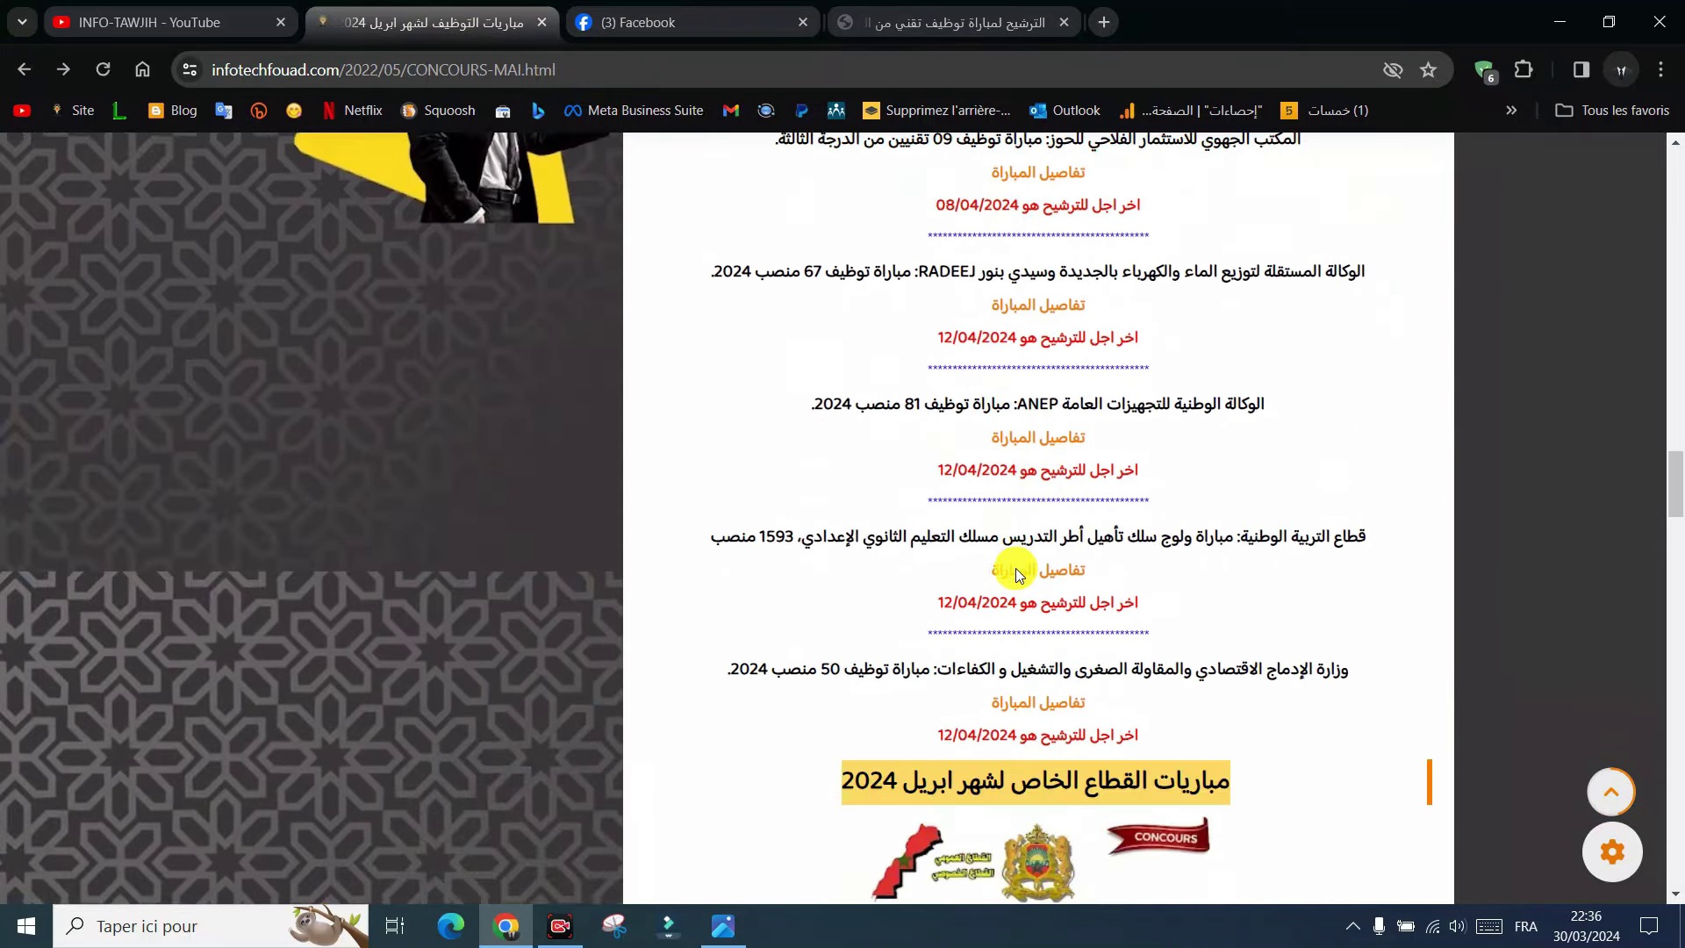
Back on the competition application form, declare that all the information is accurate and send the application
left_click(928, 22)
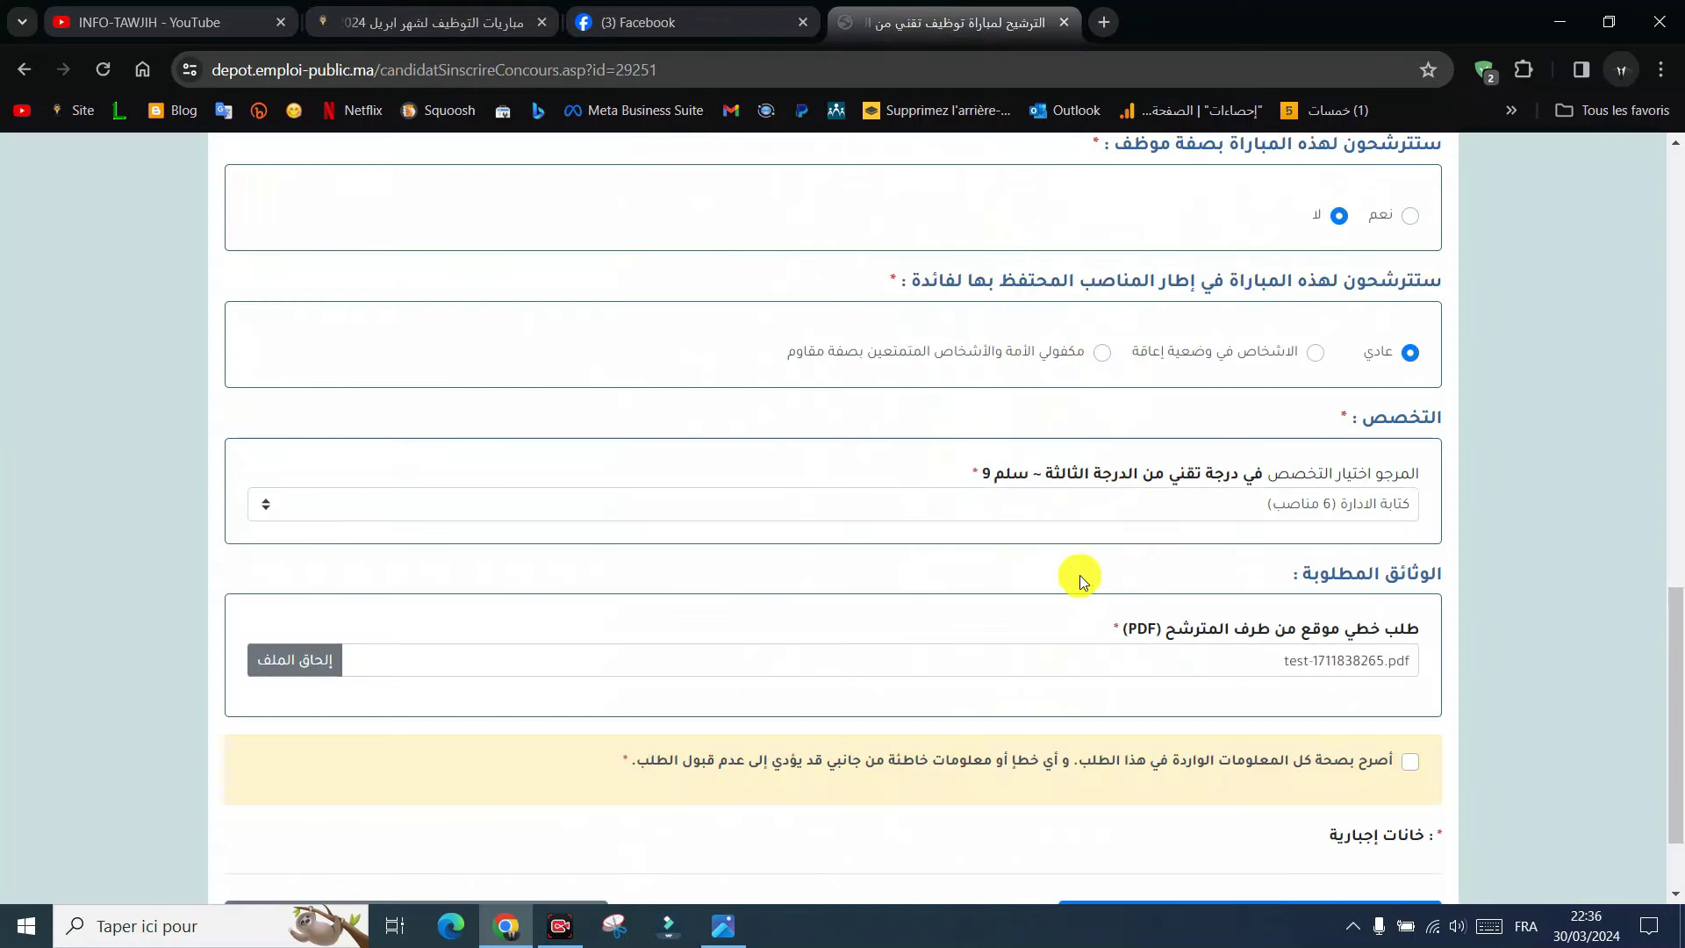
scroll(1018, 605, "down", 1)
left_click(1406, 635)
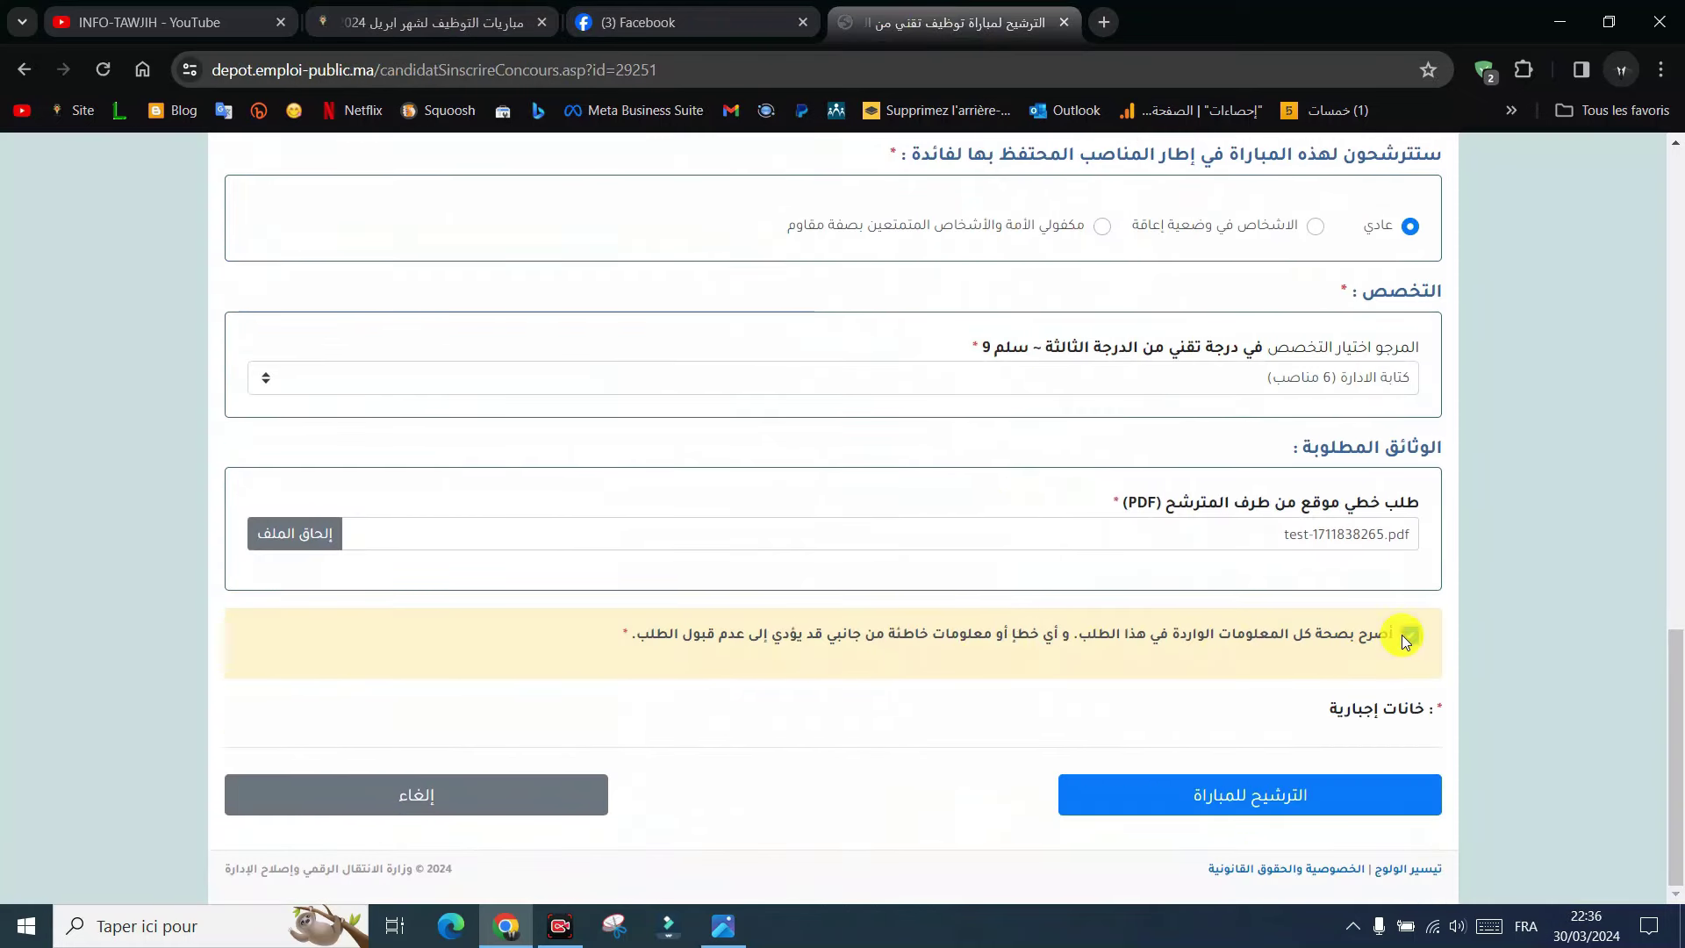
left_click(1317, 798)
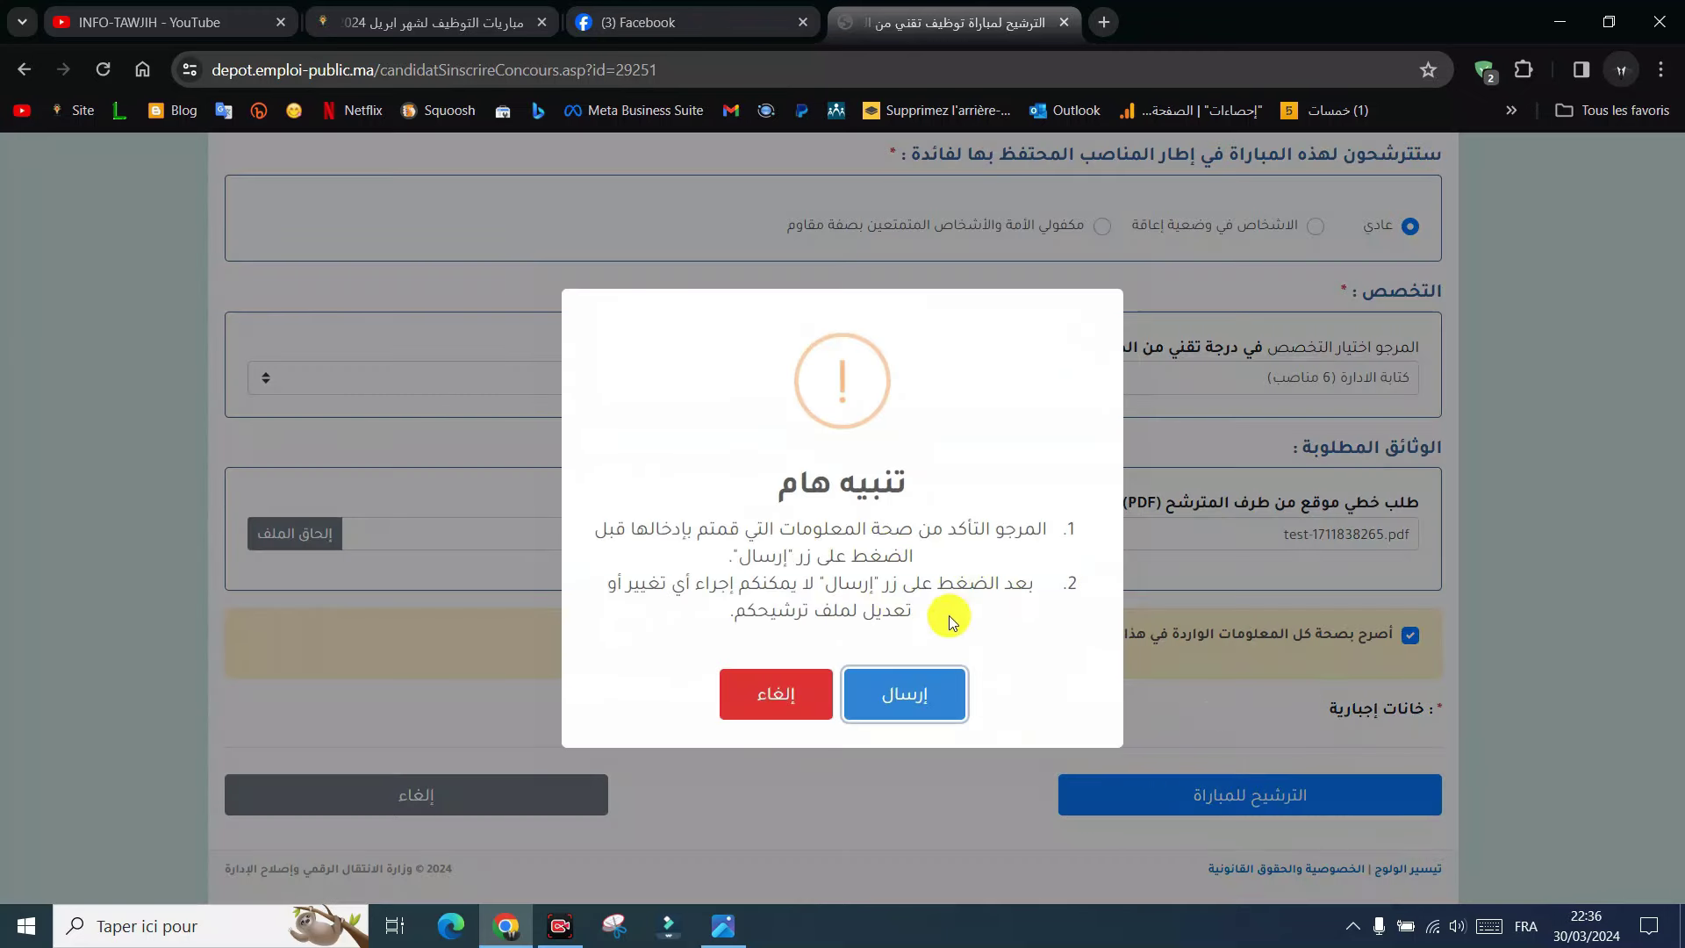
left_click(922, 695)
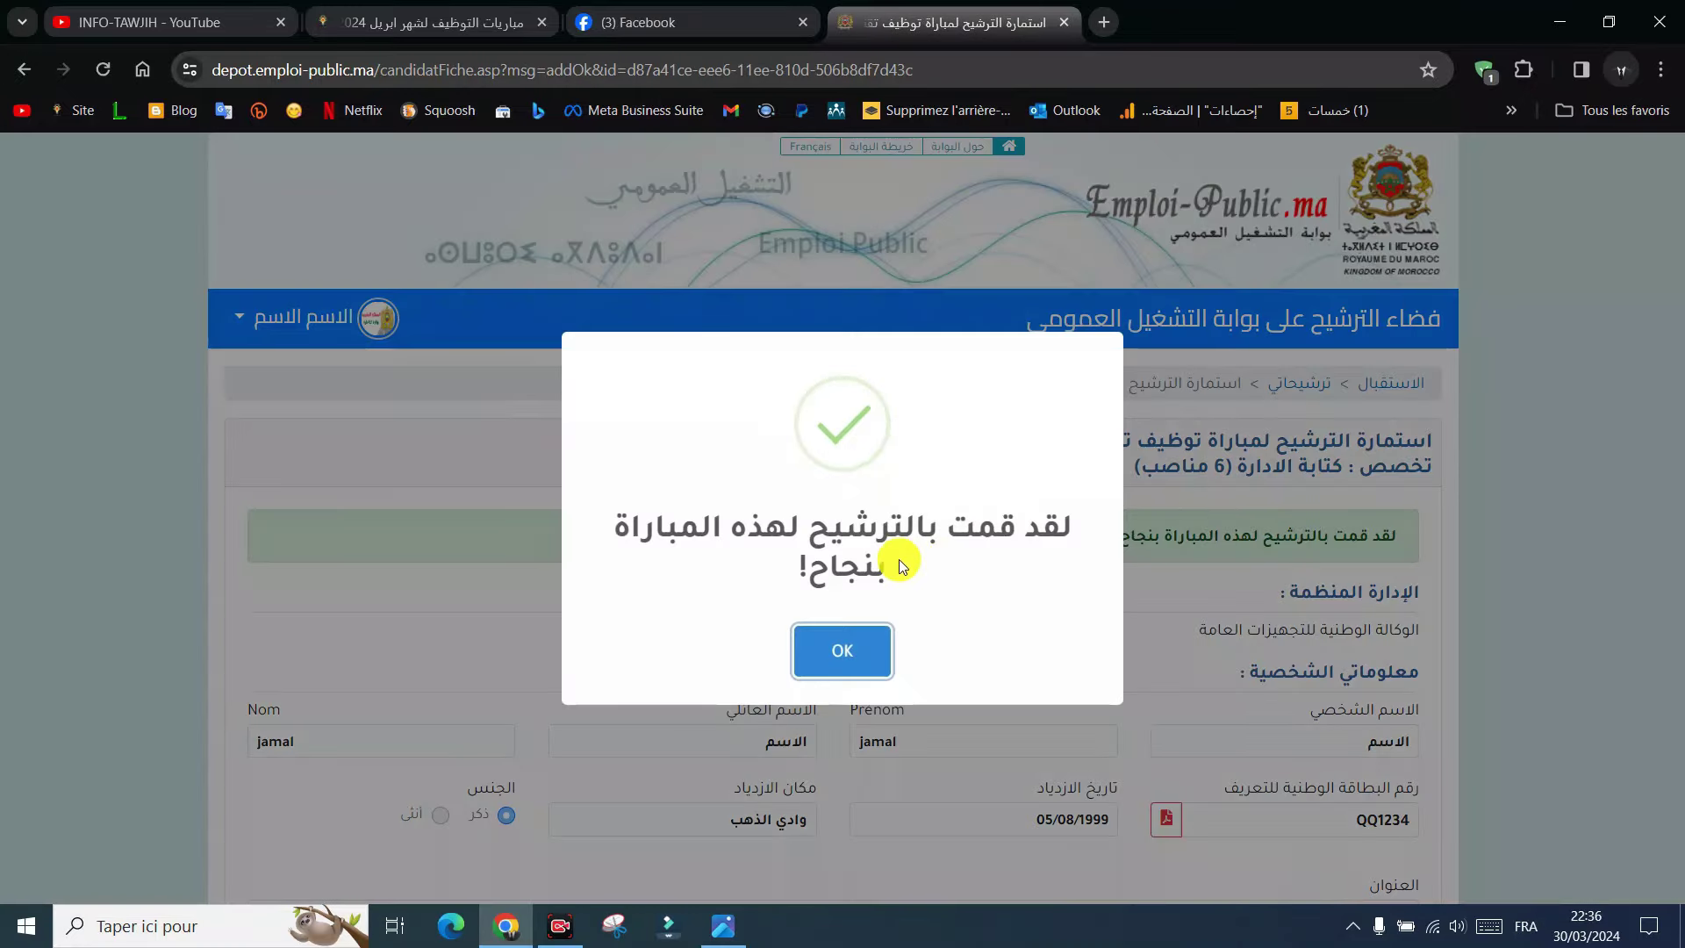
Close the submission confirmation and open the candidate's list of applications (ترشيحاتي) from the candidate home page
left_click(840, 648)
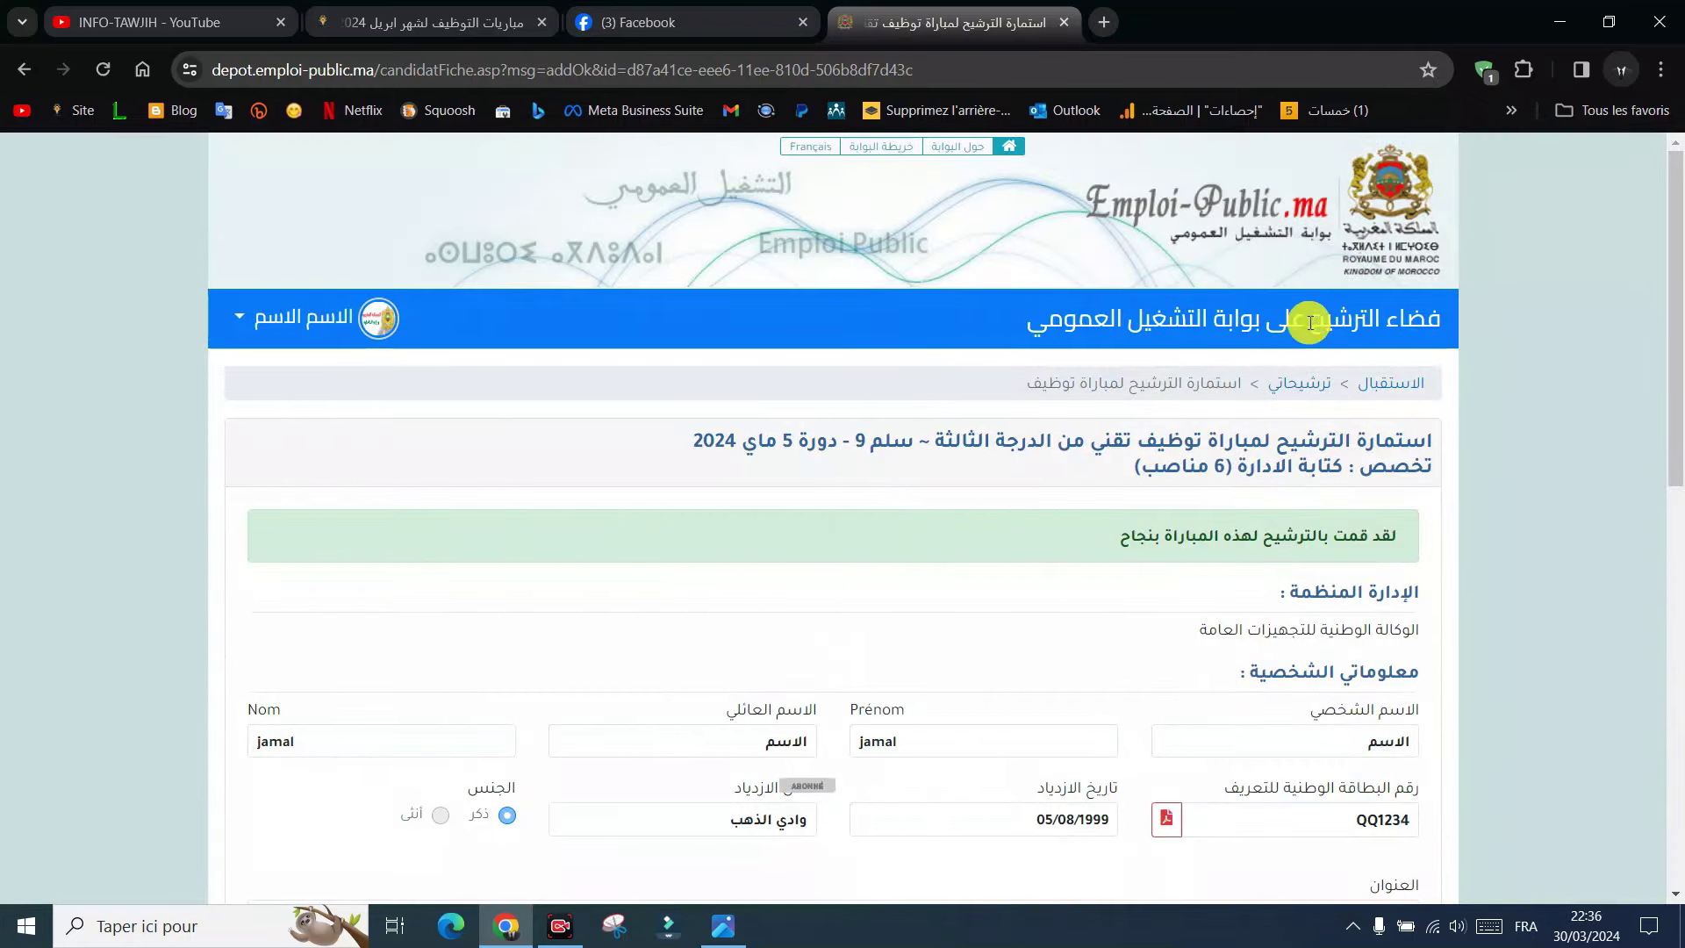
left_click(1403, 381)
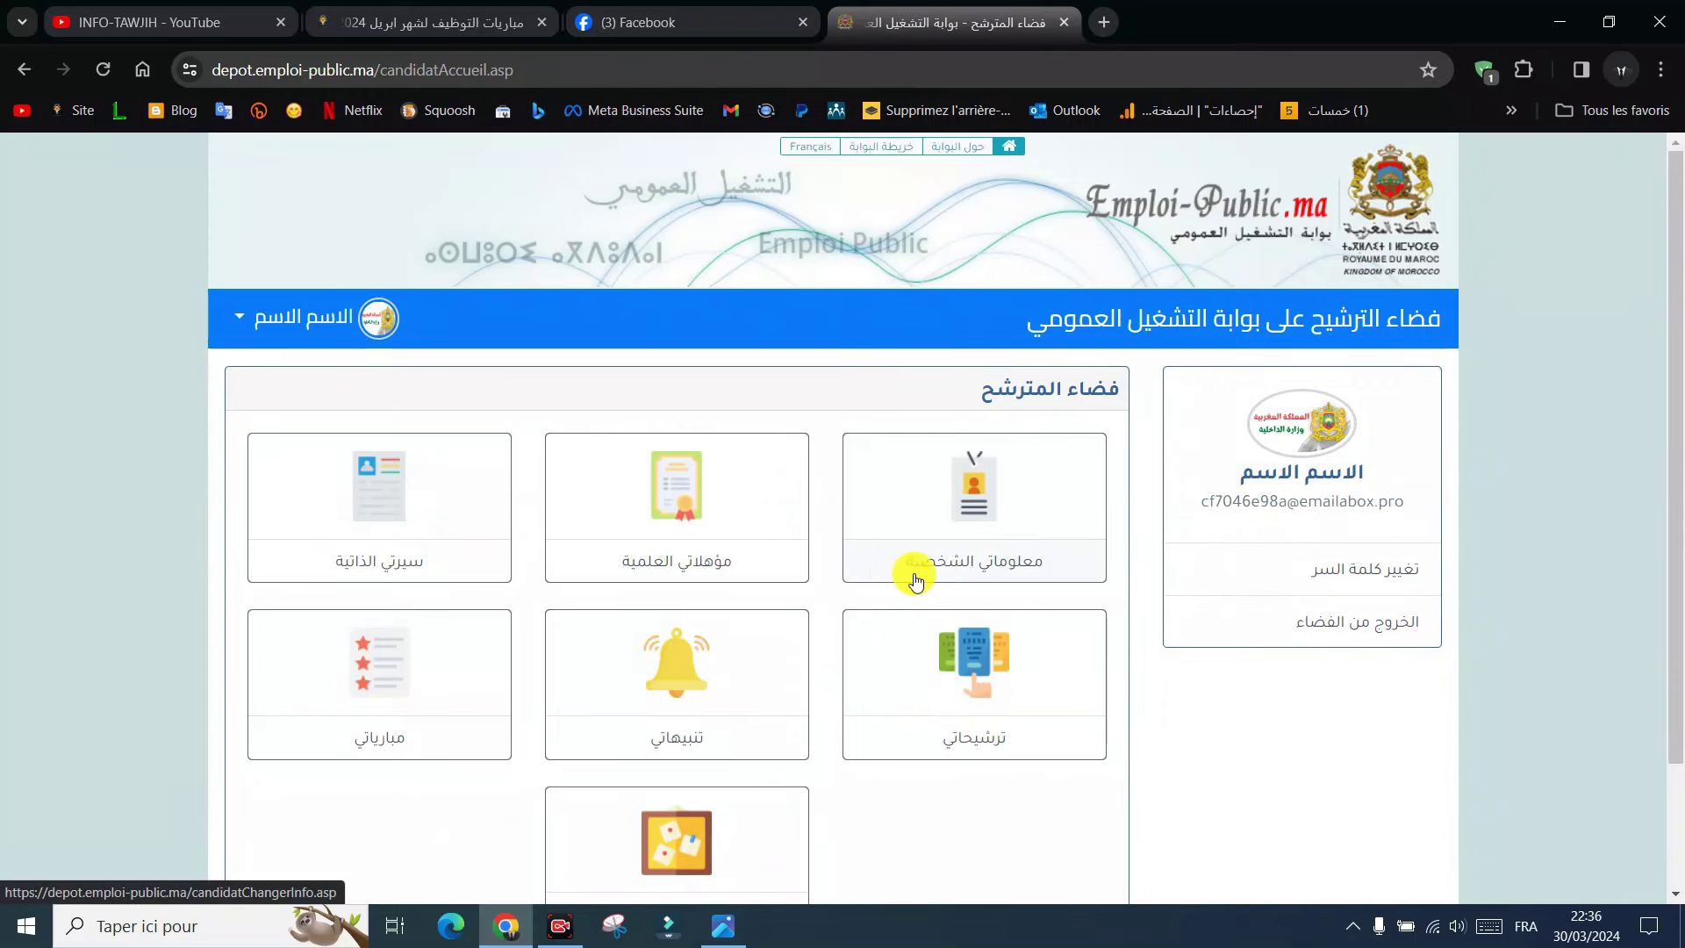
scroll(63, 610, "down", 1)
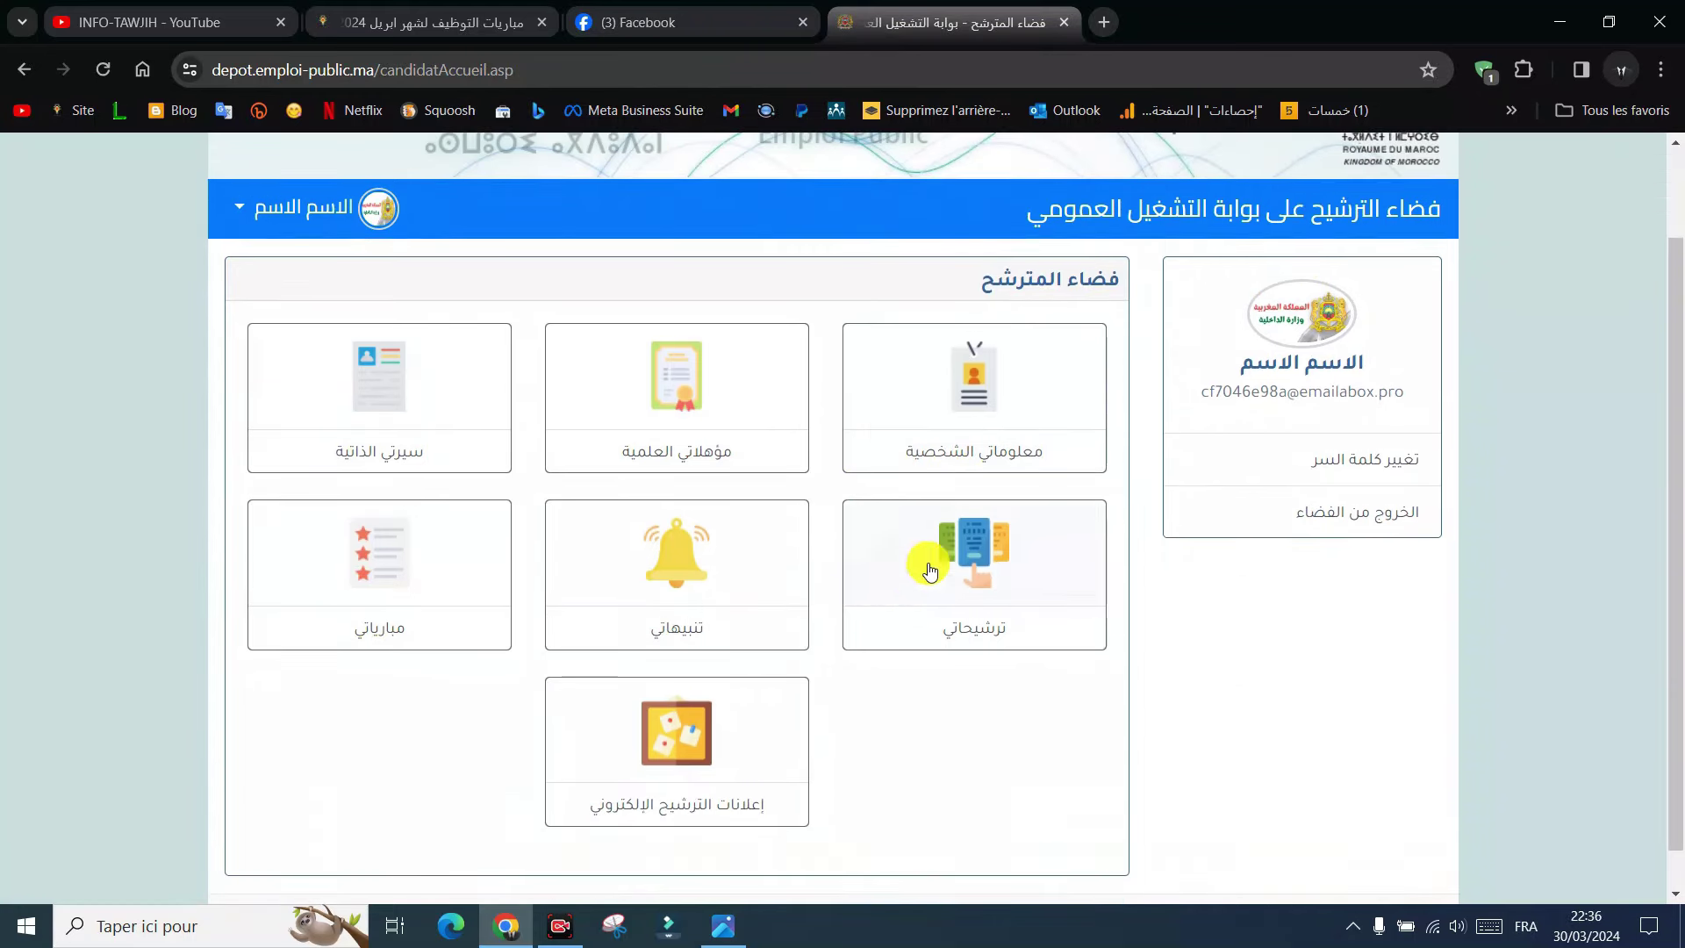
left_click(977, 553)
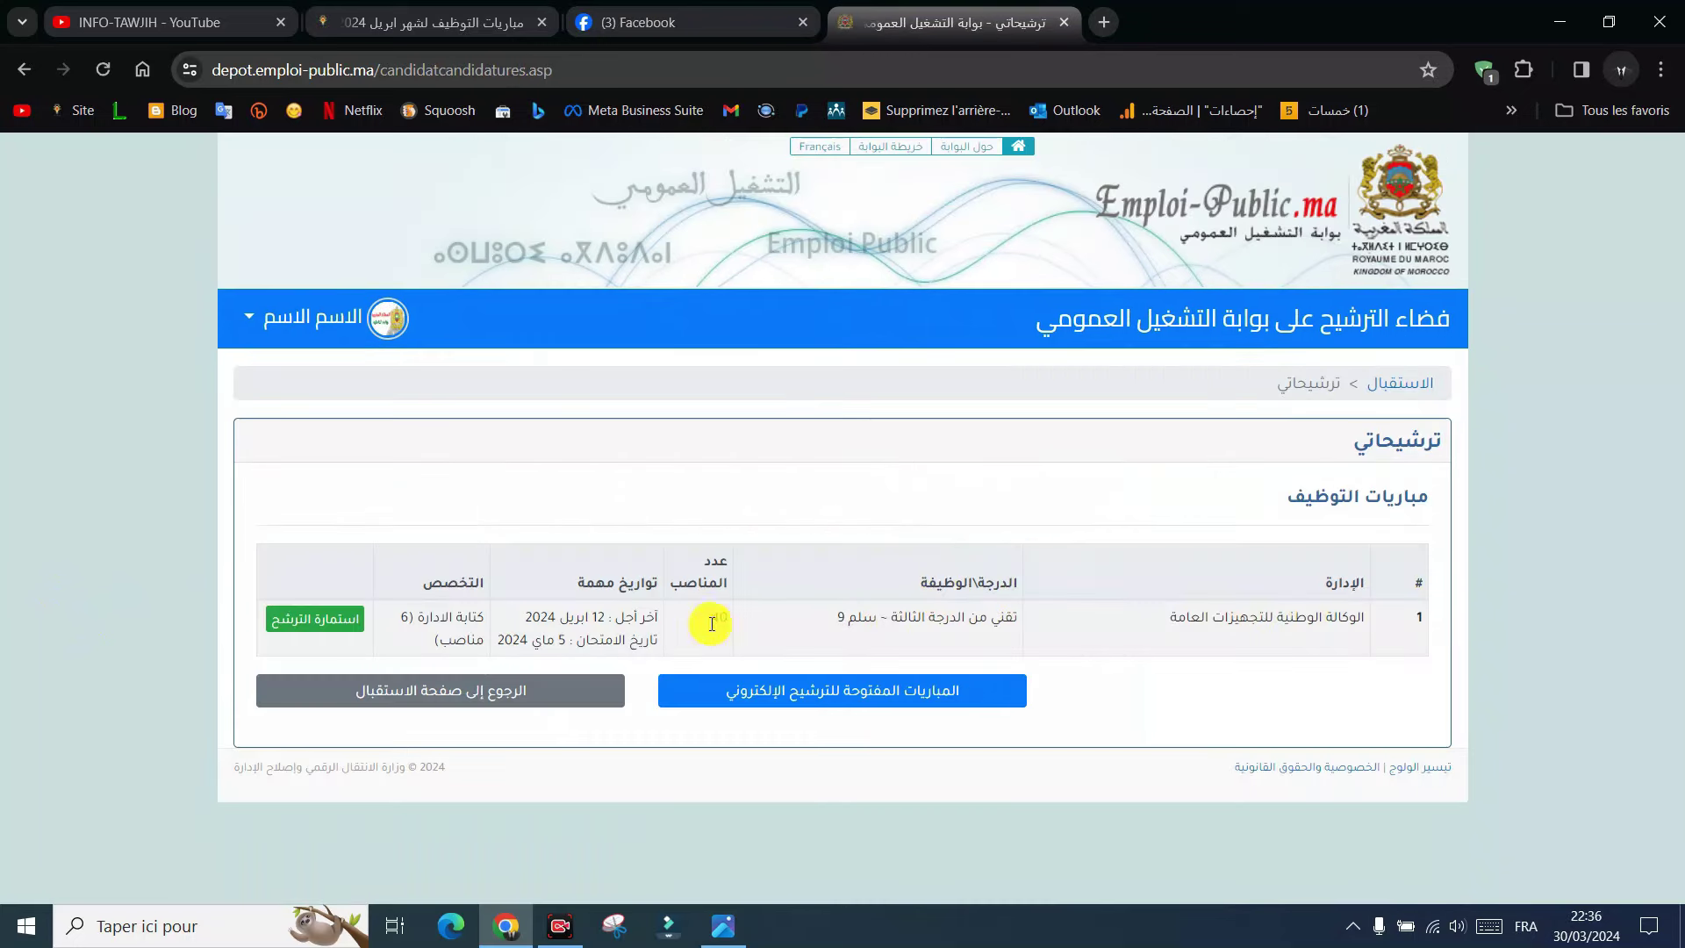
Return to the candidate home page (الاستقبال) and look over the sections of the candidate space
left_click(1427, 384)
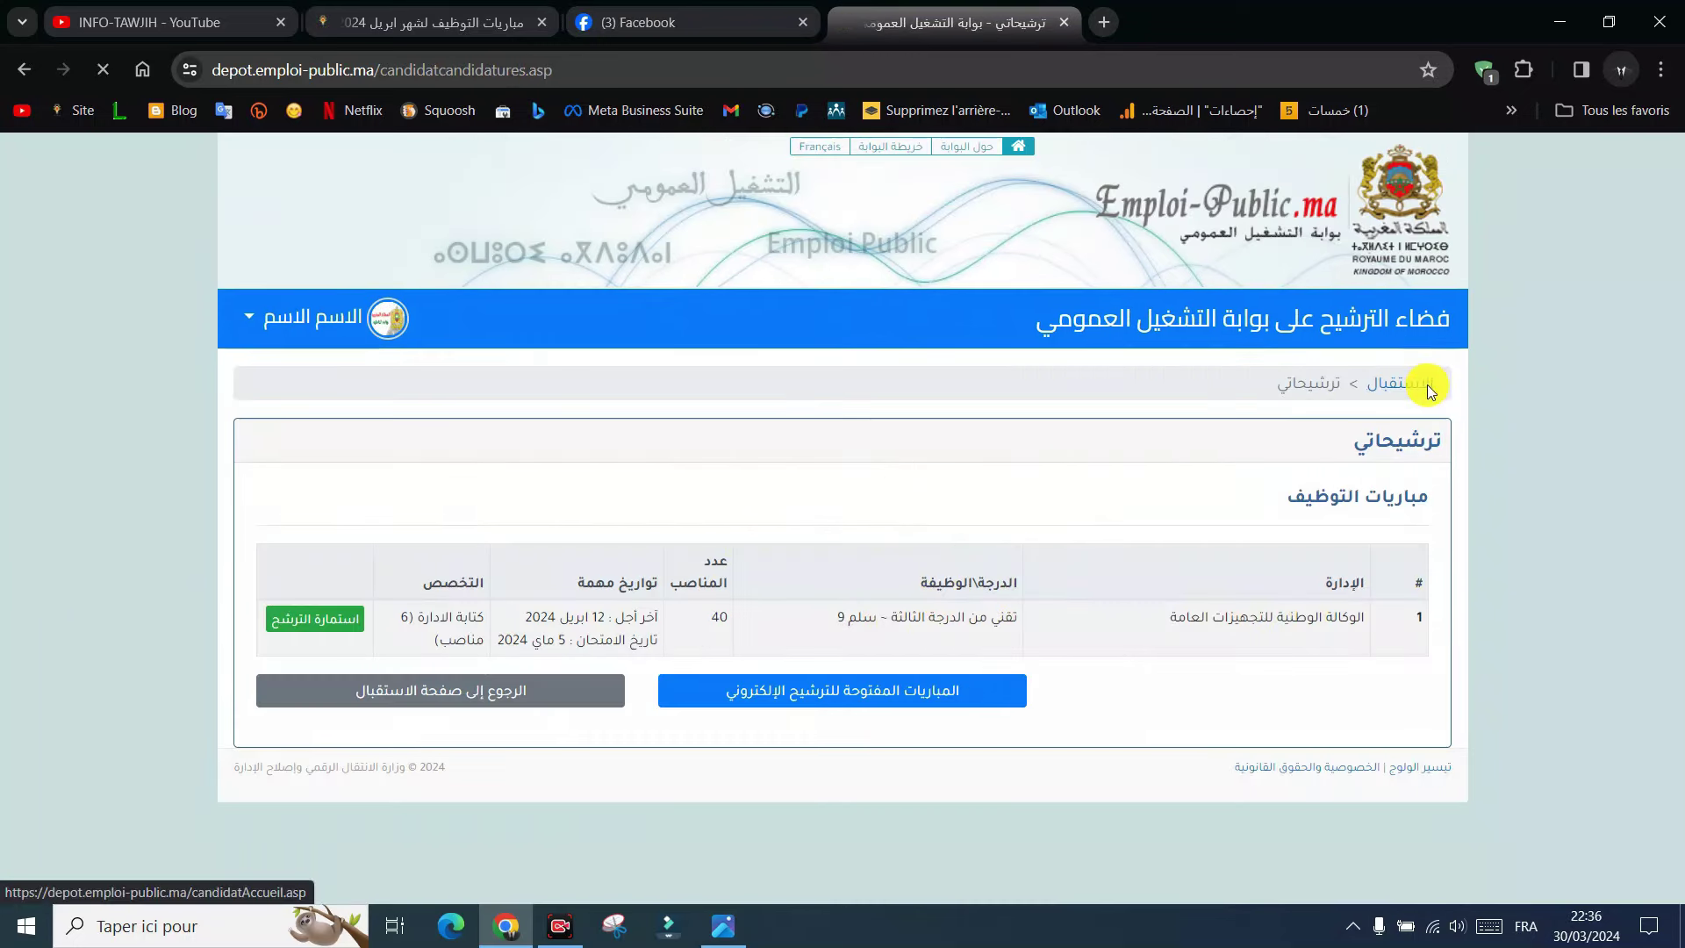
scroll(750, 611, "down", 2)
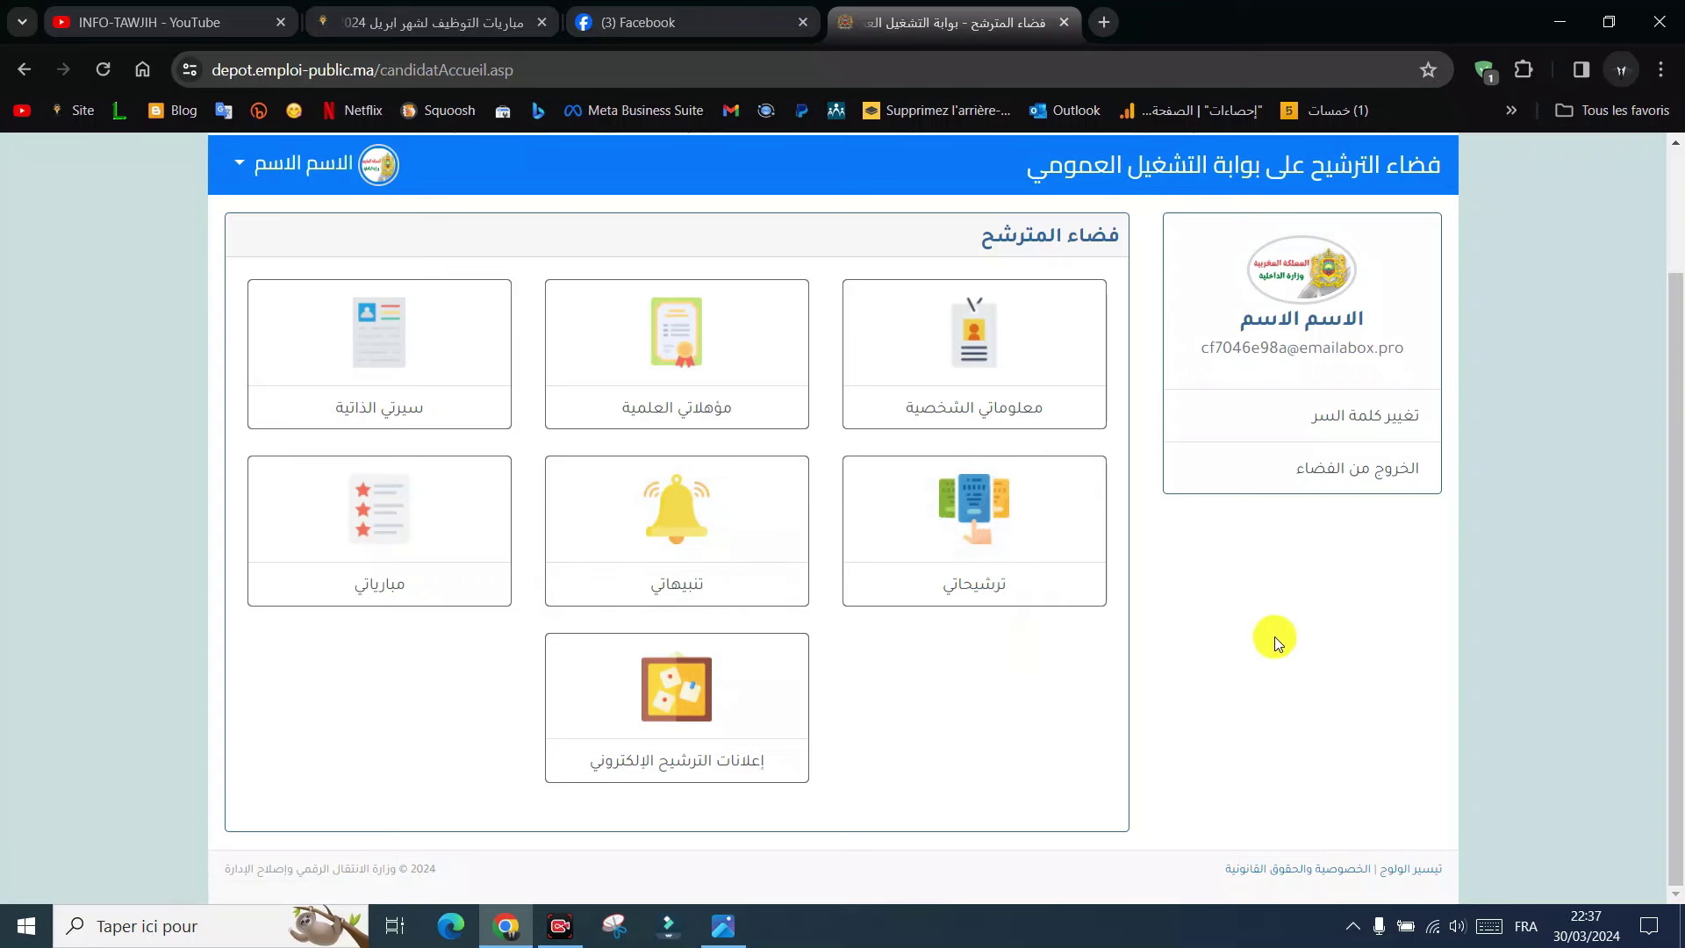
scroll(1239, 665, "up", 2)
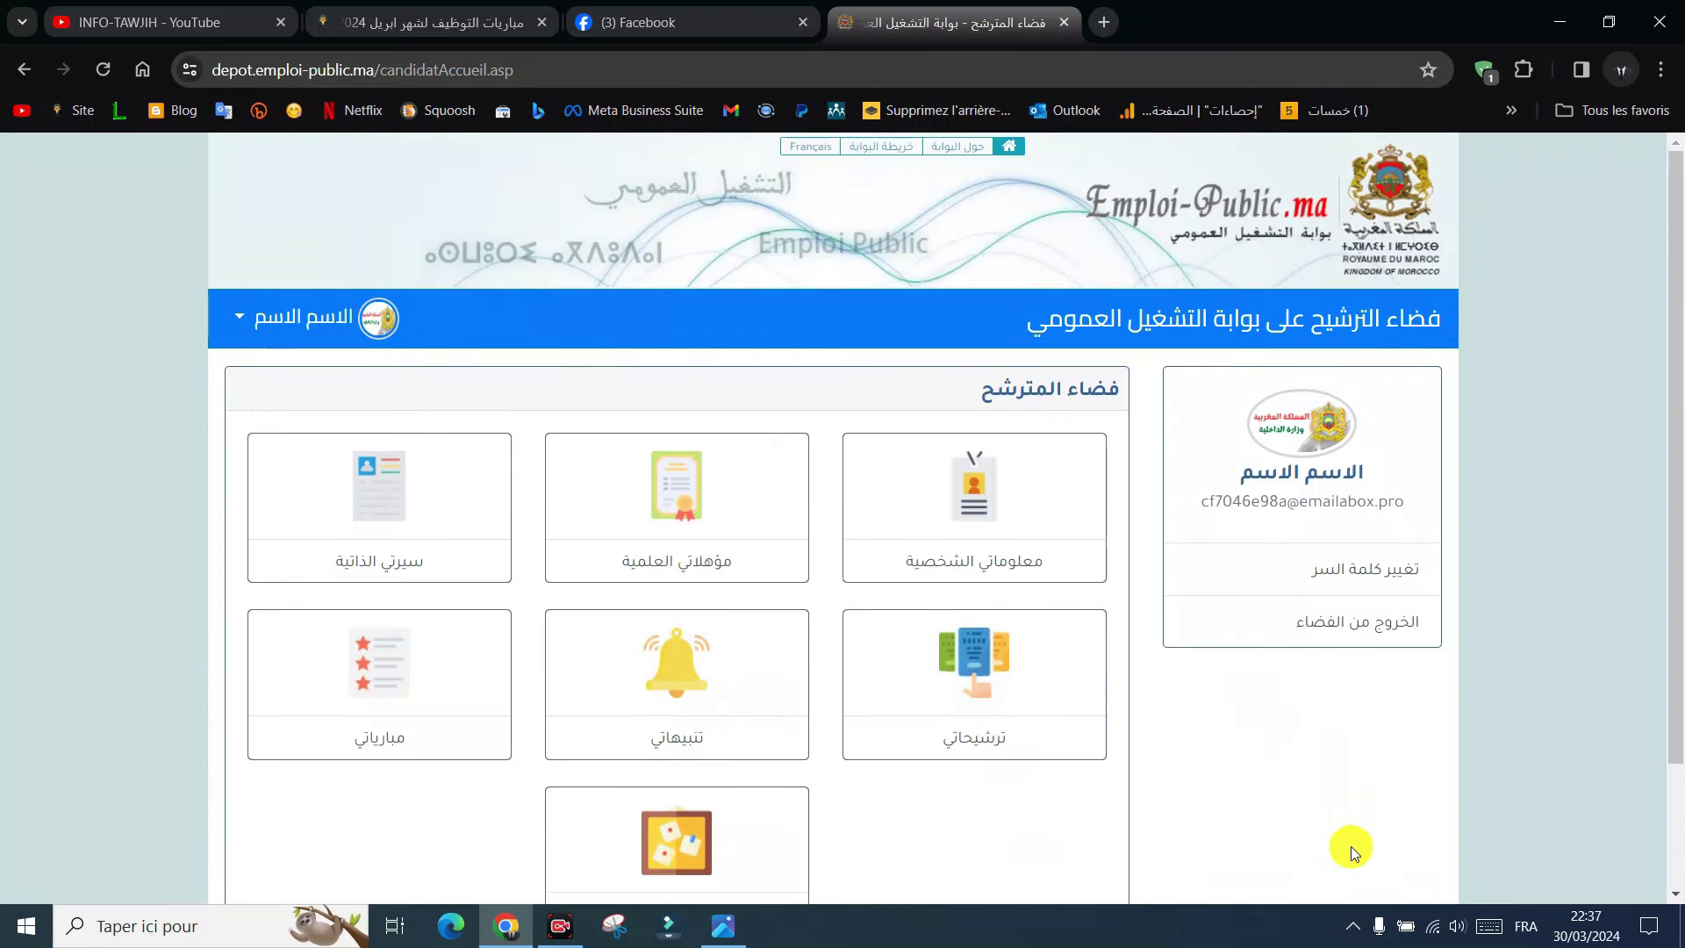